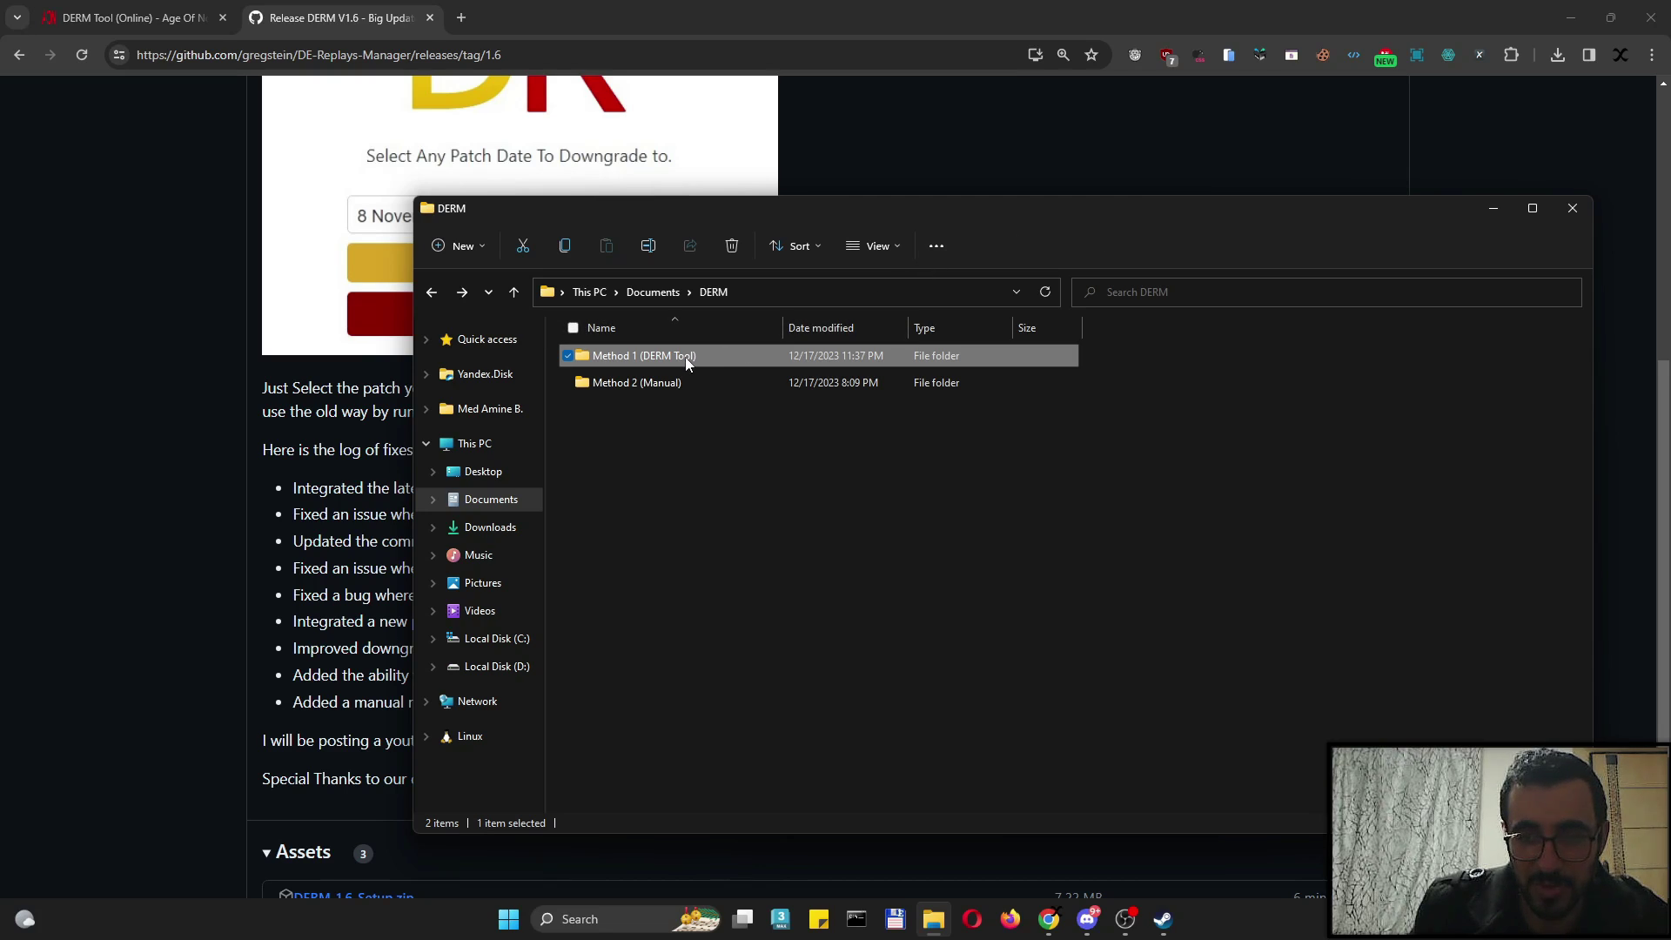
Compare the Method 2 (Manual) and Method 1 (DERM Tool) folders, then return to the DERM V1.6 release page
{"action": "left_click", "coordinate": [649, 388]}
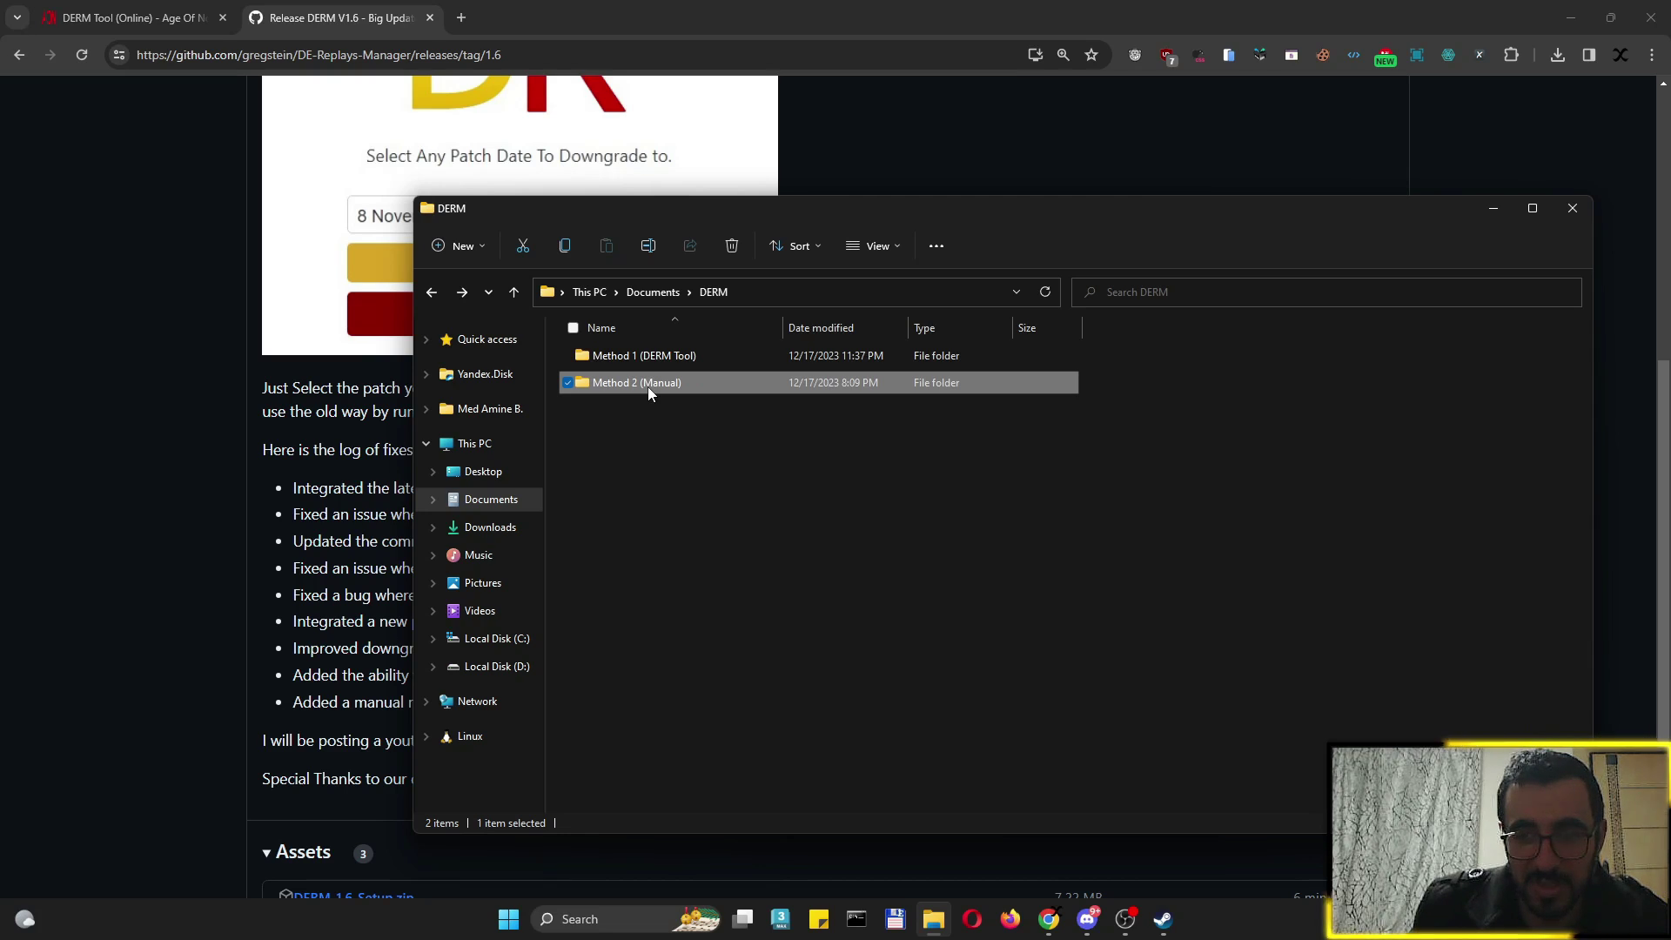
{"action": "left_click", "coordinate": [660, 362]}
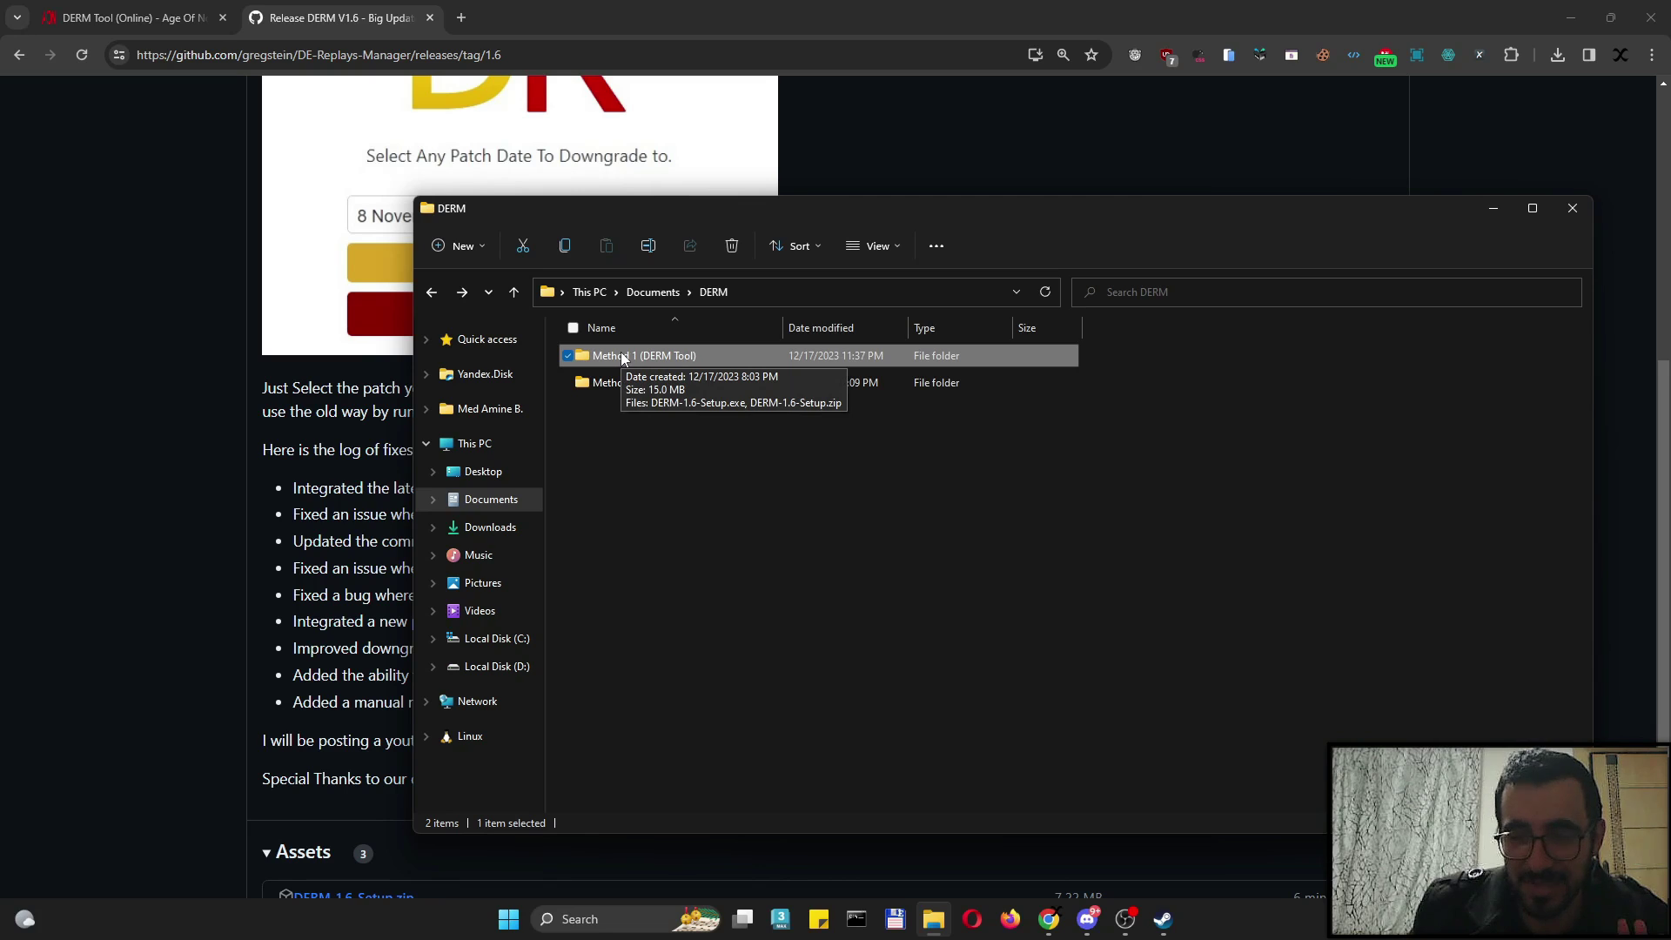
{"action": "left_click", "coordinate": [403, 582]}
{"action": "scroll", "coordinate": [403, 582], "scroll_direction": "up", "scroll_amount": 5}
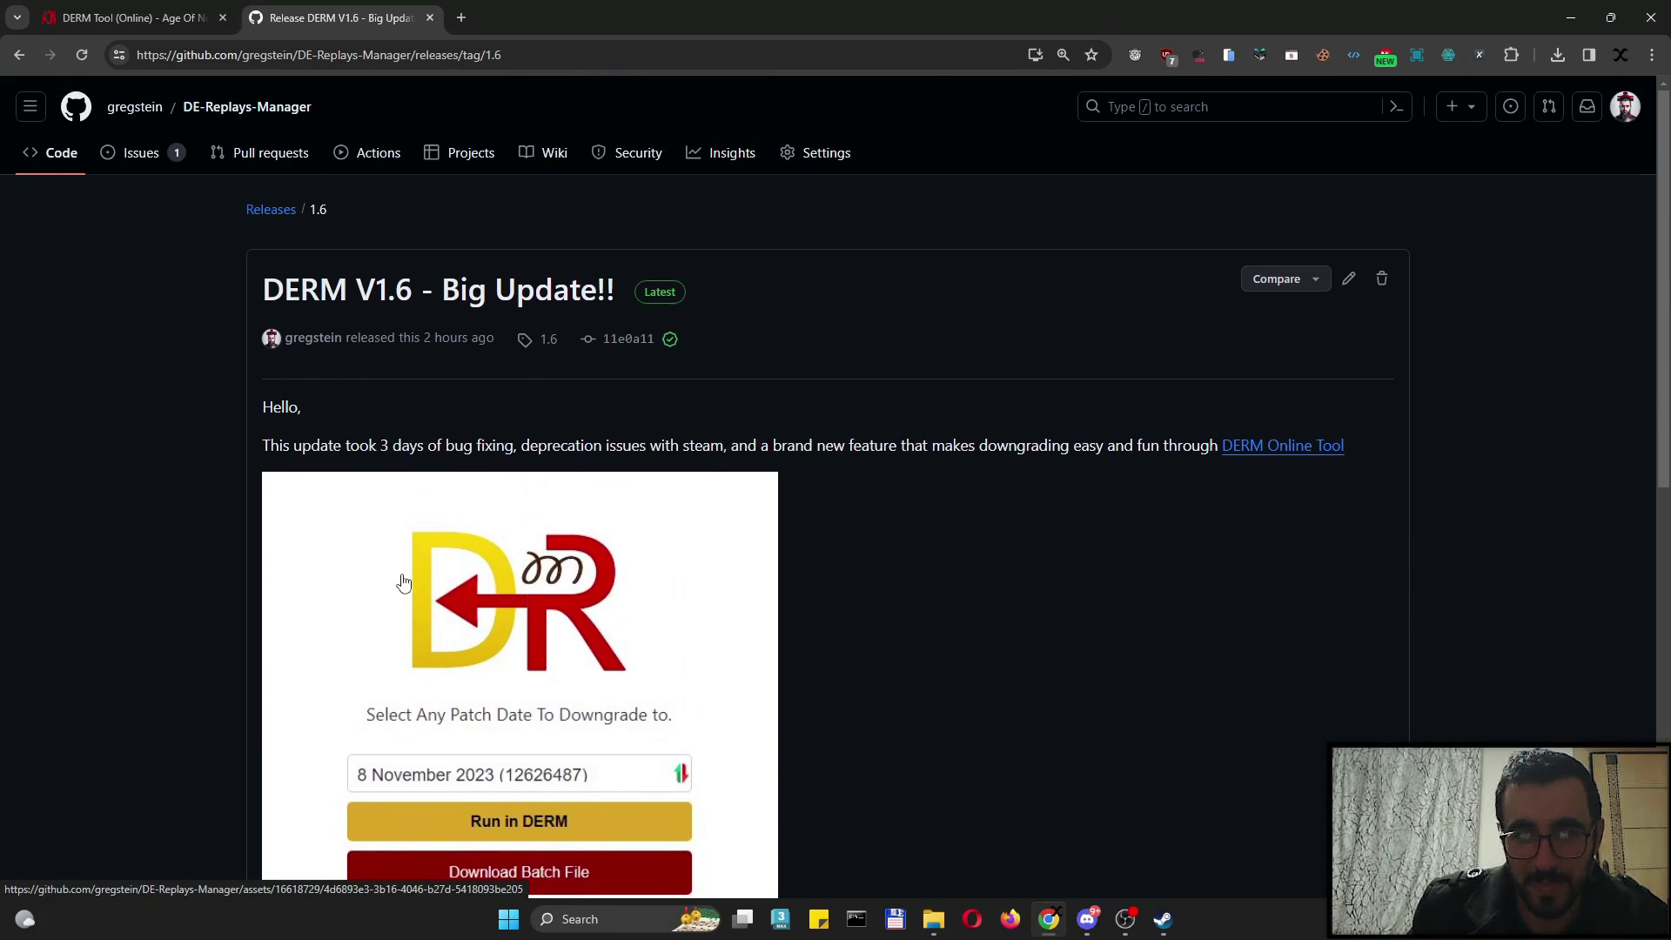
{"action": "key", "text": "alt+Left"}
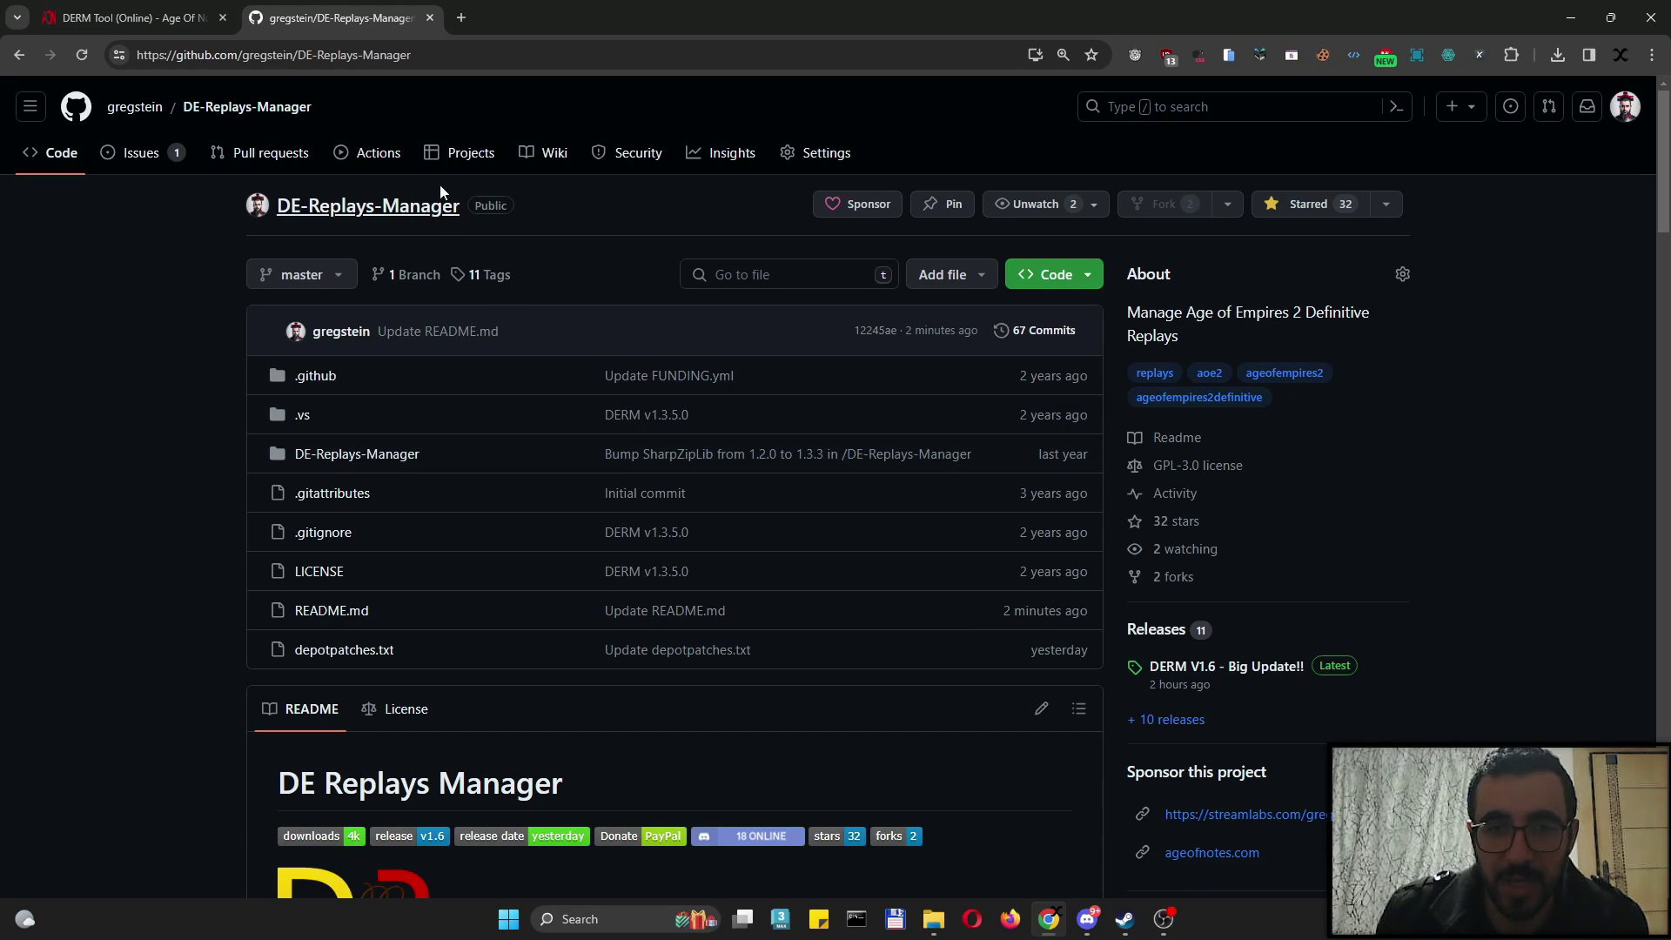
{"action": "left_click_drag", "start_coordinate": [413, 55], "coordinate": [115, 57]}
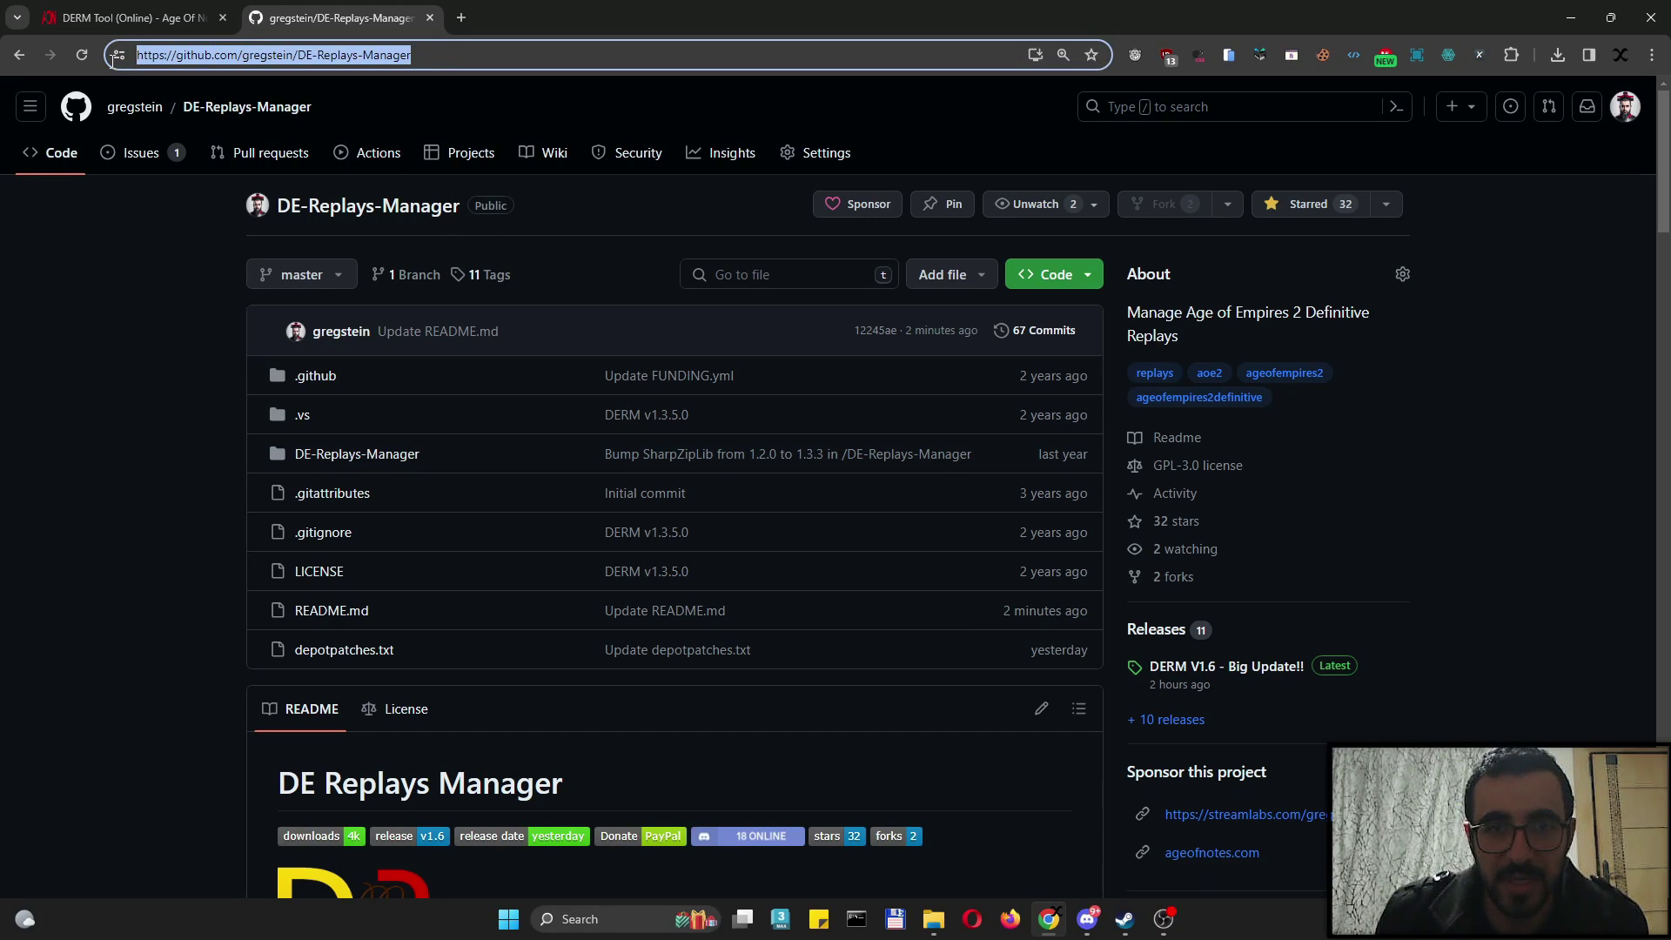
{"action": "scroll", "coordinate": [232, 281], "scroll_direction": "down", "scroll_amount": 7}
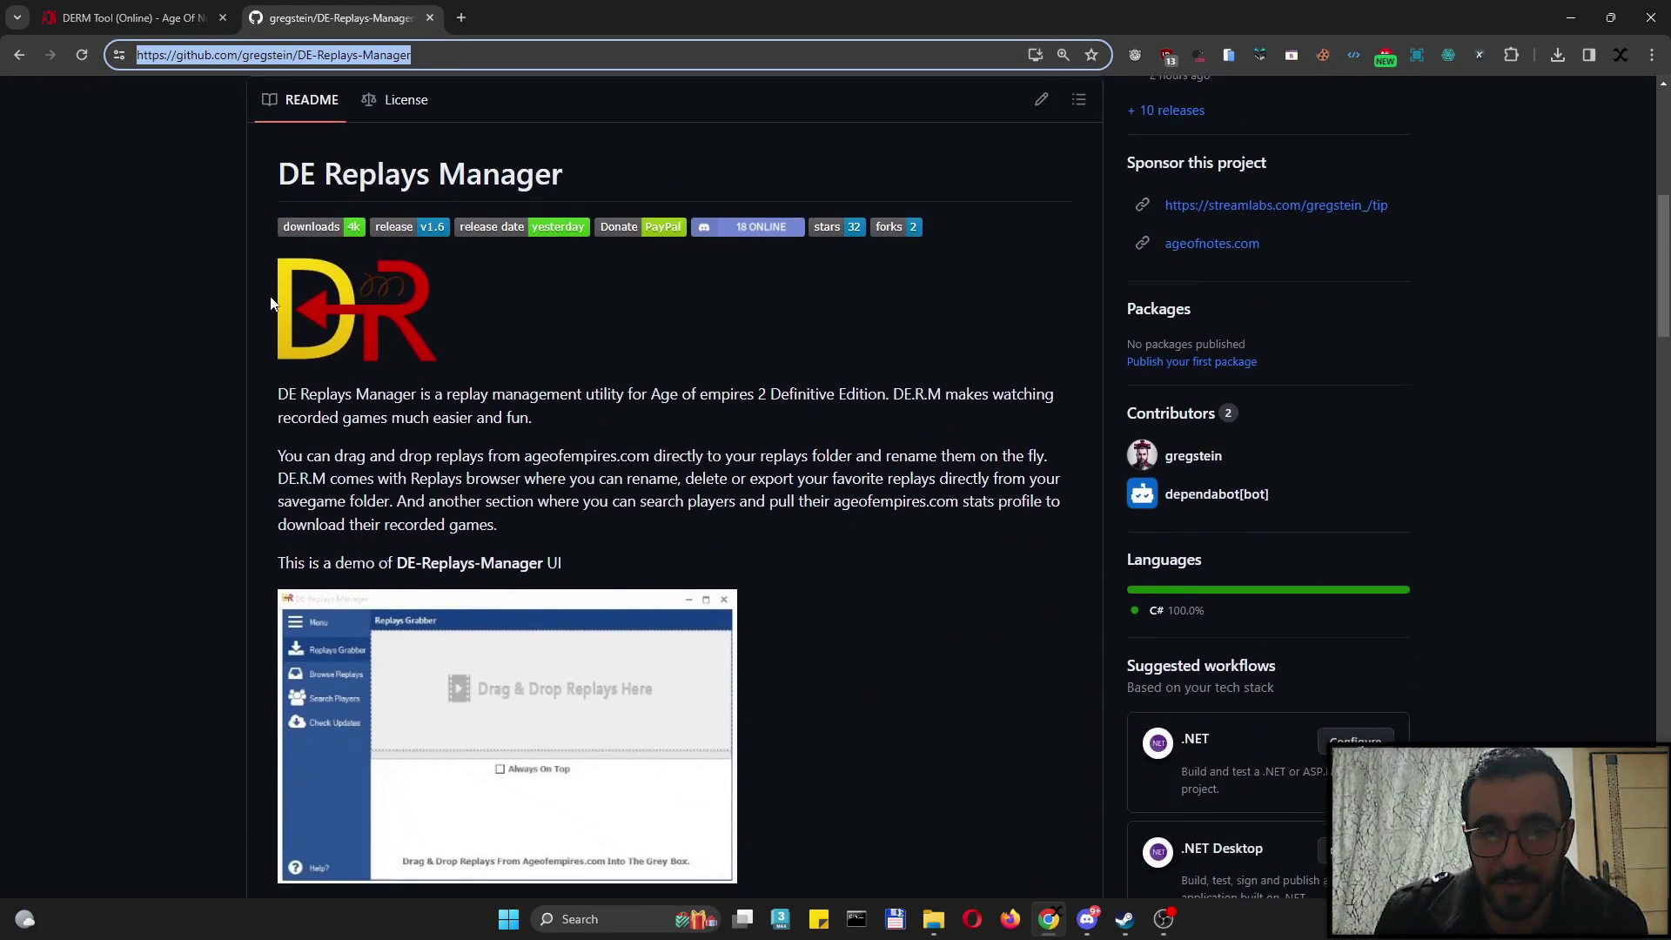
{"action": "scroll", "coordinate": [271, 303], "scroll_direction": "down", "scroll_amount": 9}
{"action": "left_click", "coordinate": [347, 231]}
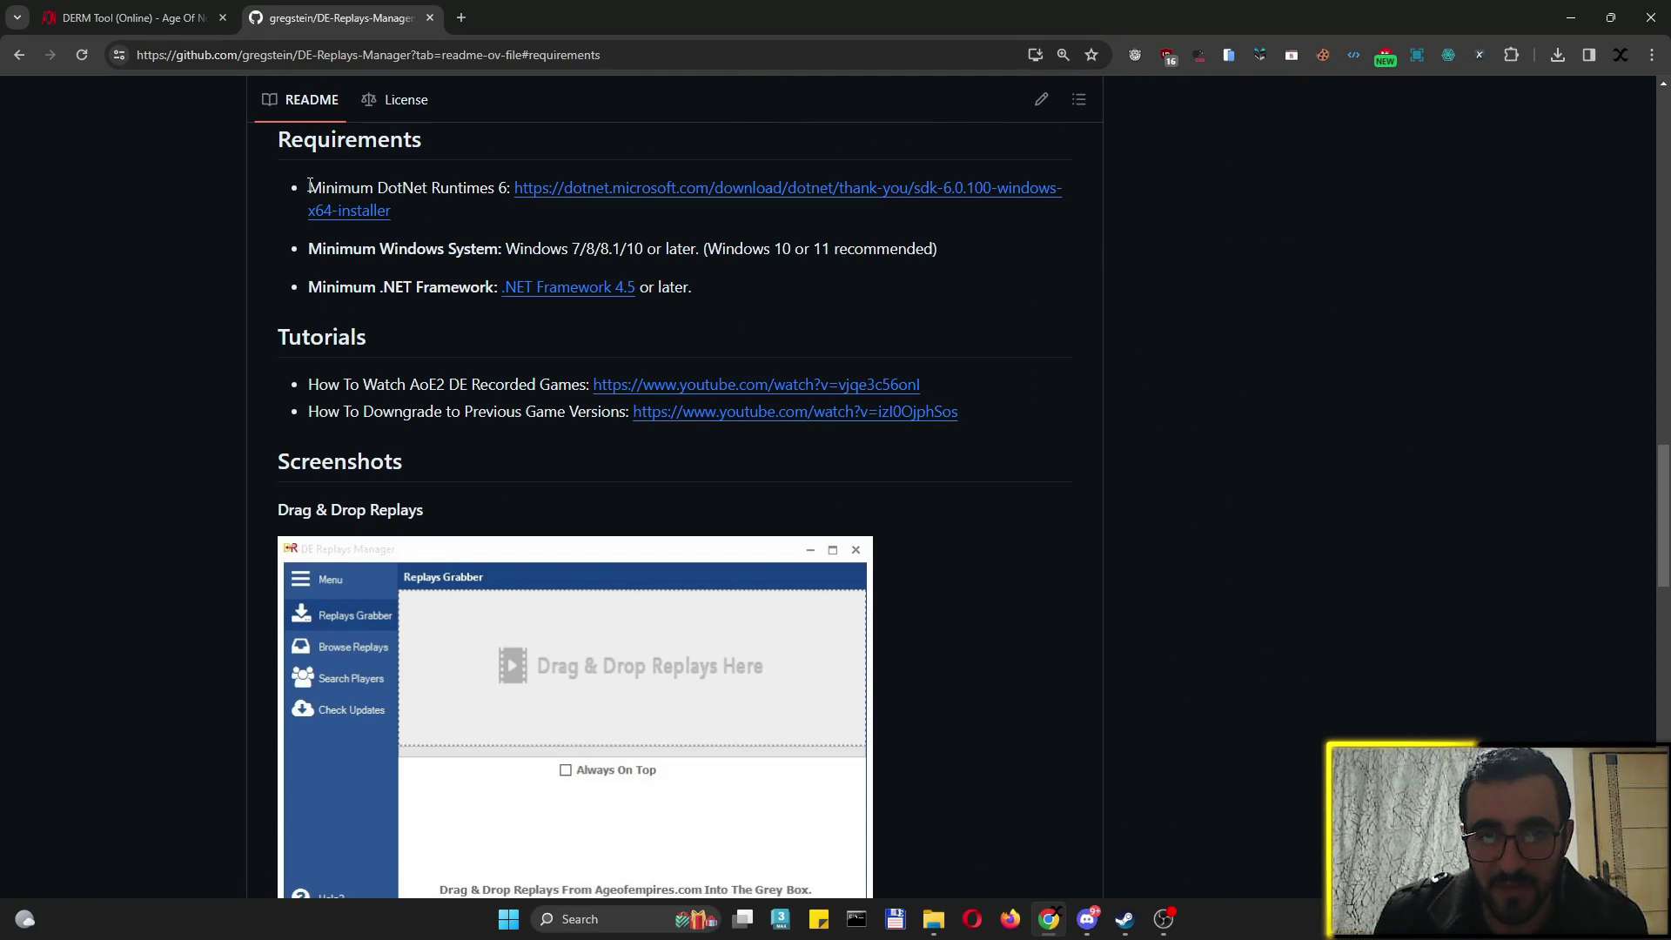
{"action": "left_click_drag", "start_coordinate": [310, 184], "coordinate": [490, 183]}
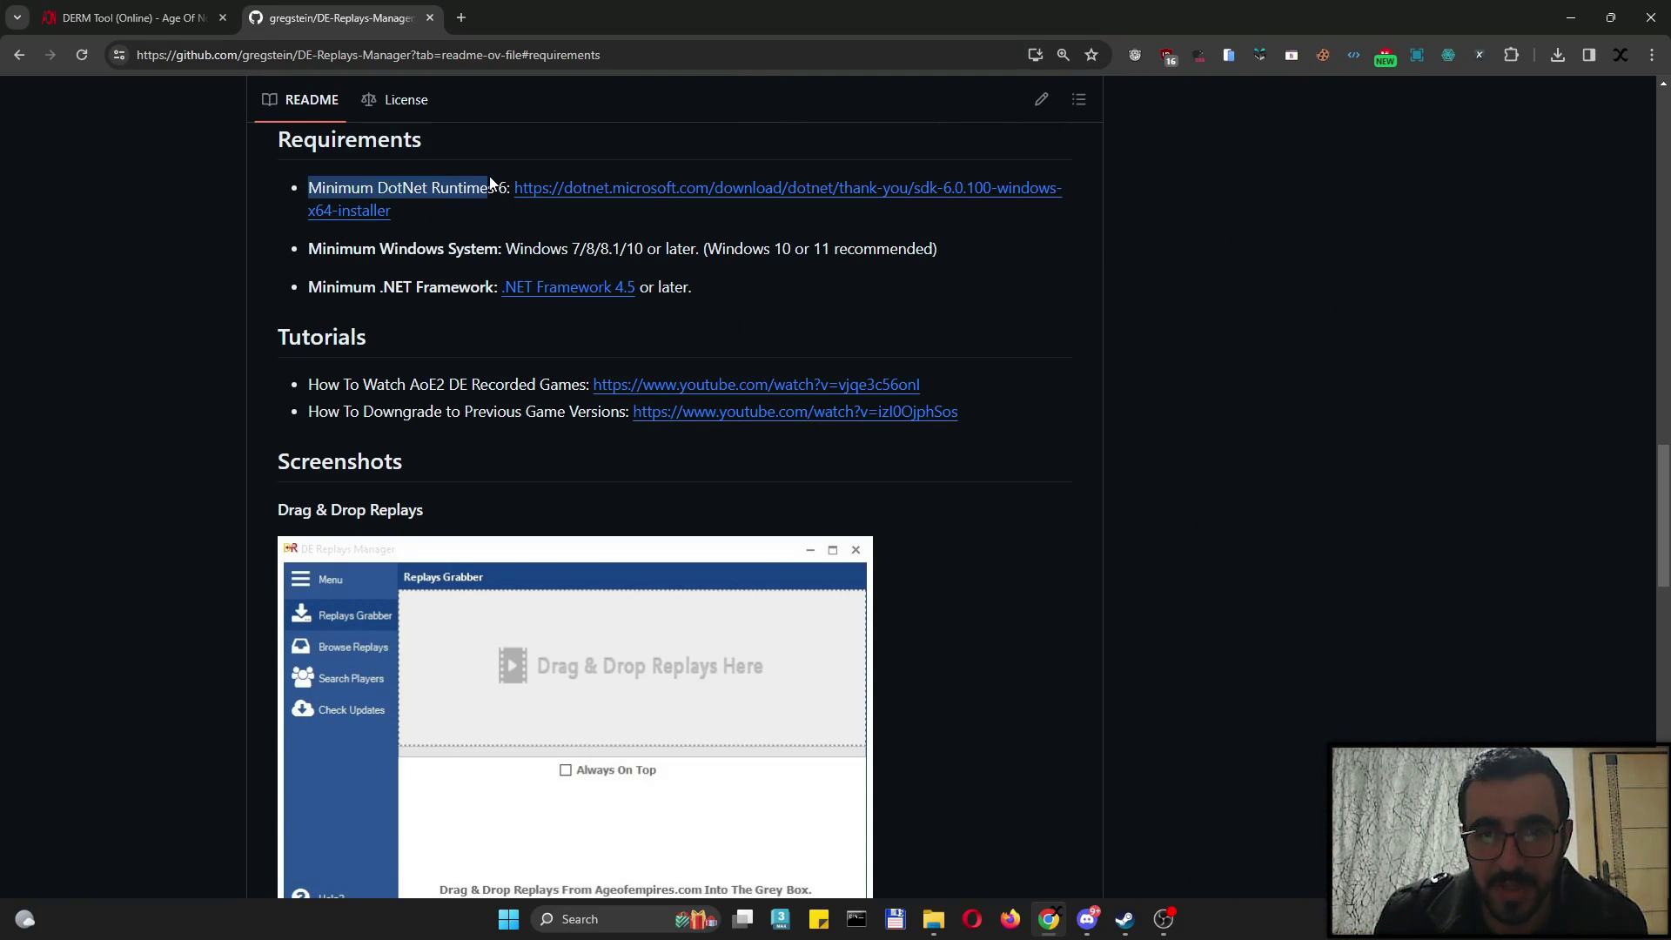
{"action": "left_click", "coordinate": [445, 188]}
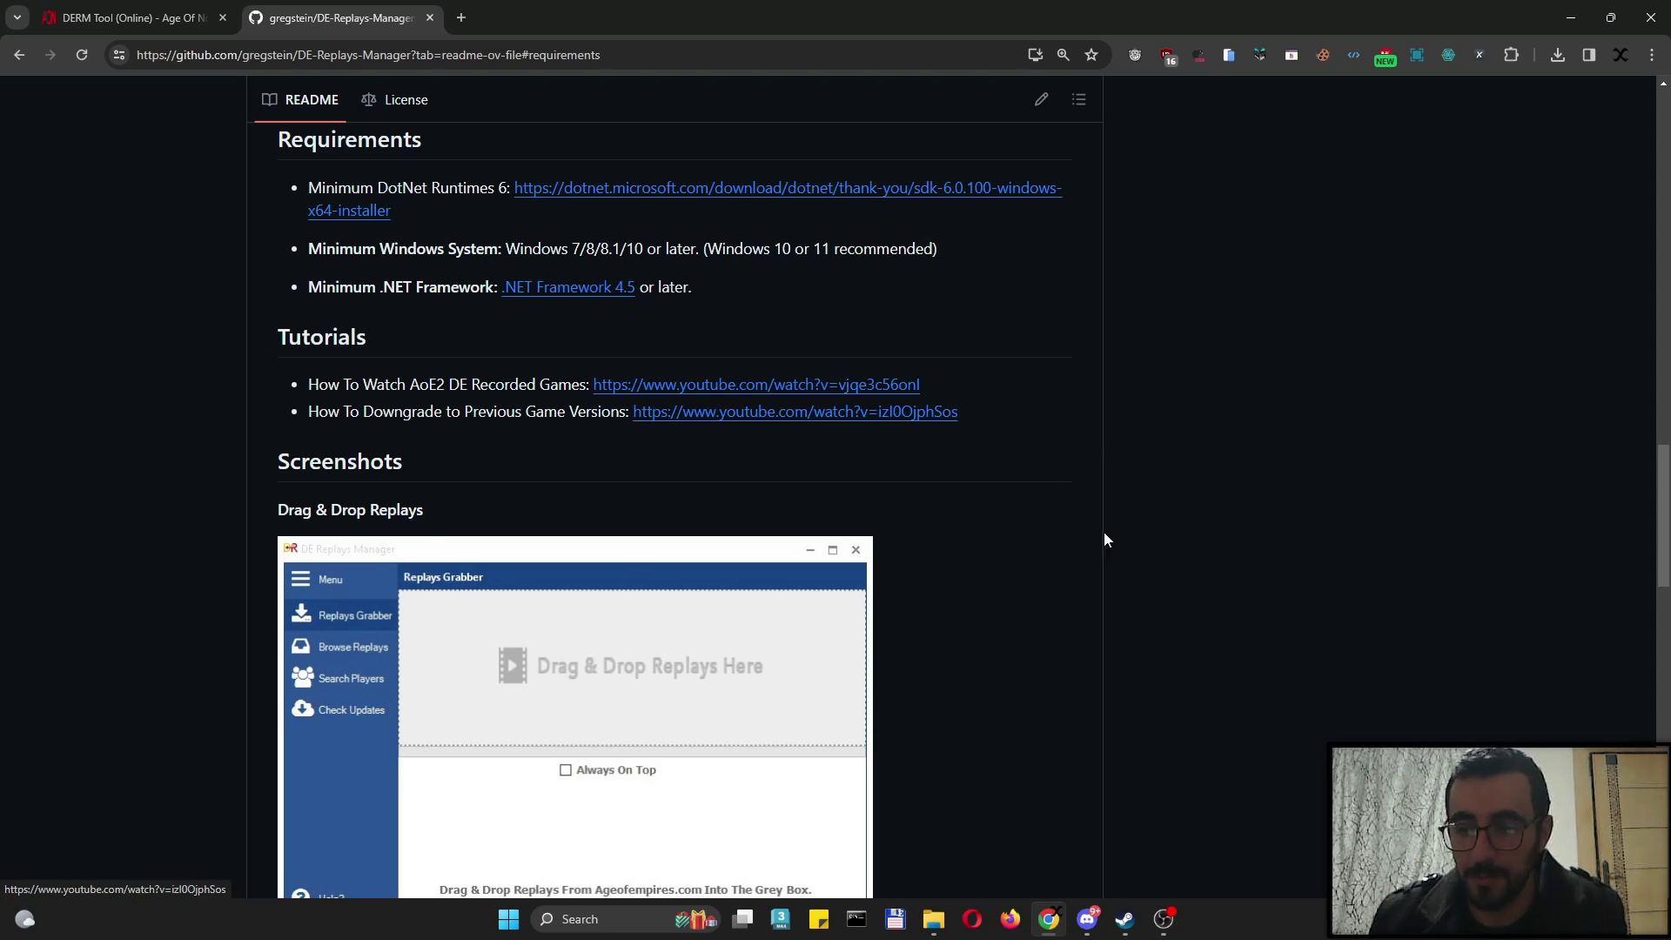
{"action": "key", "text": "alt+Left"}
{"action": "left_click", "coordinate": [339, 59]}
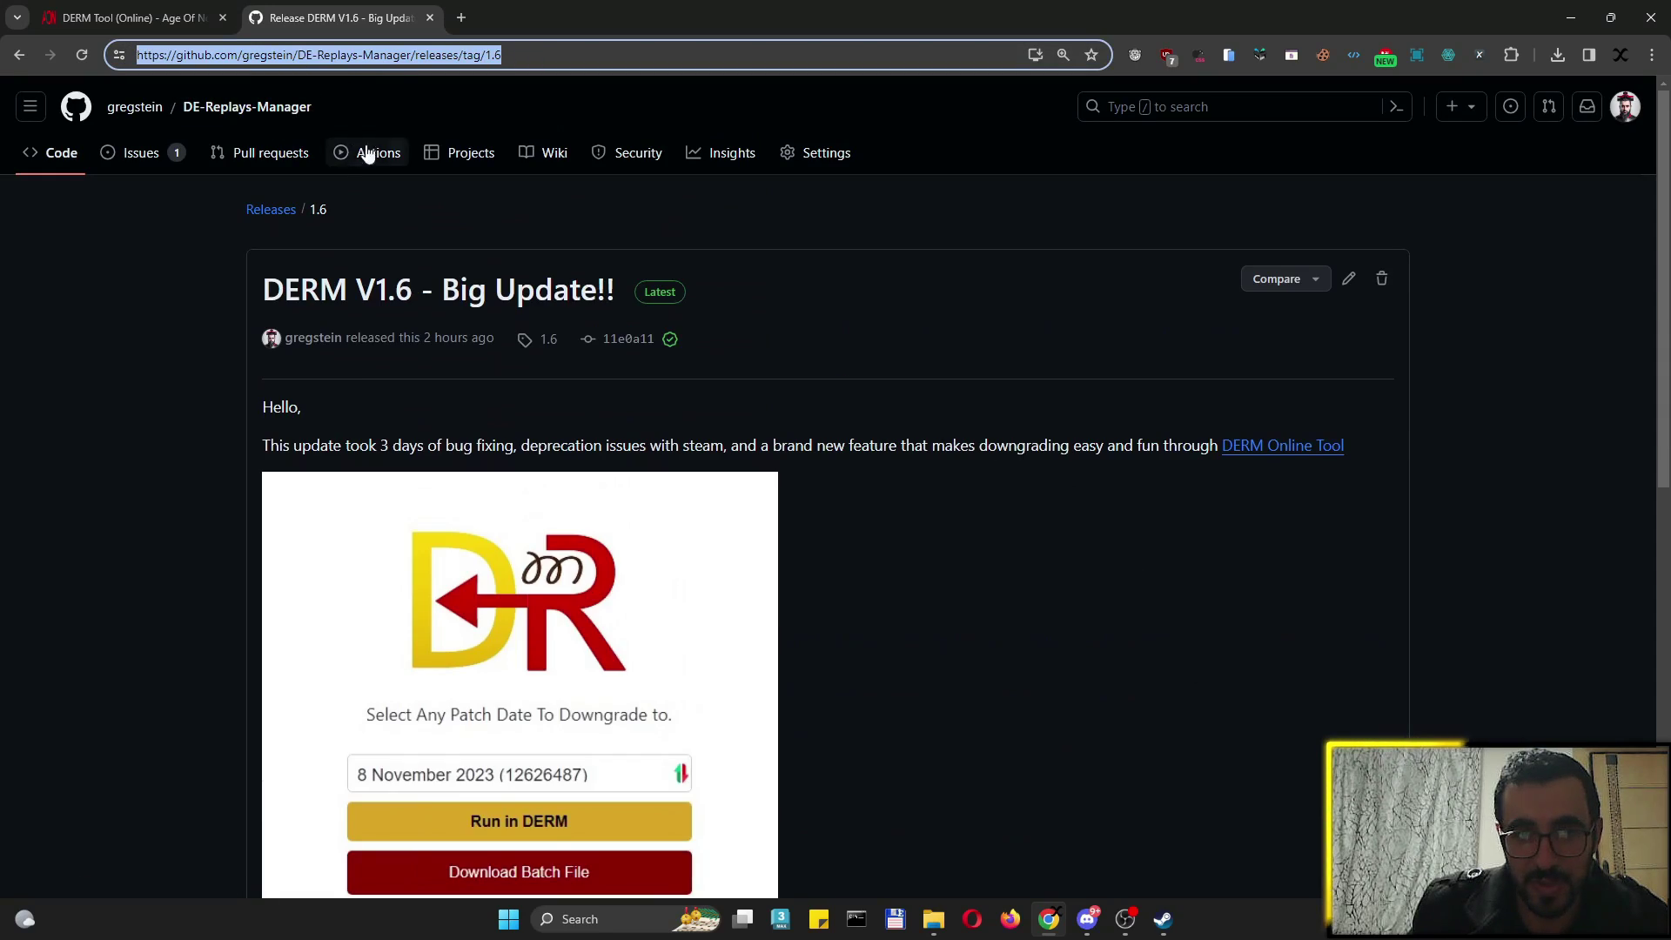
Go from the repository page to the releases list, scroll to the DERM V1.6 assets, then switch to the DERM folder
{"action": "left_click", "coordinate": [252, 106]}
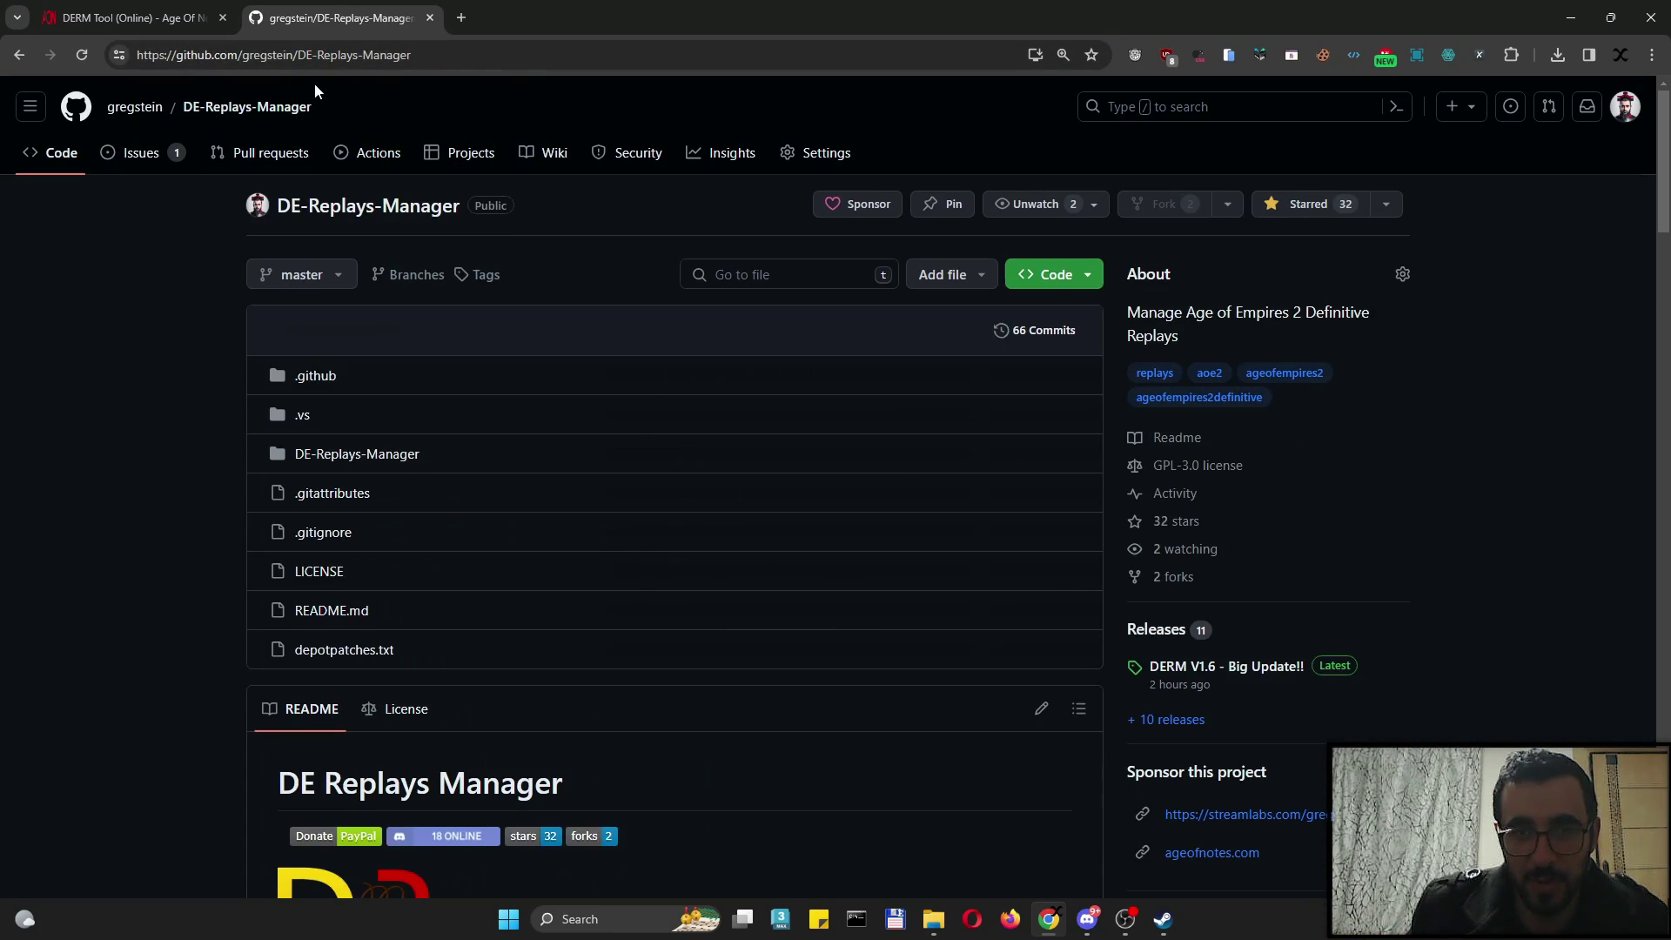
{"action": "left_click", "coordinate": [1173, 722]}
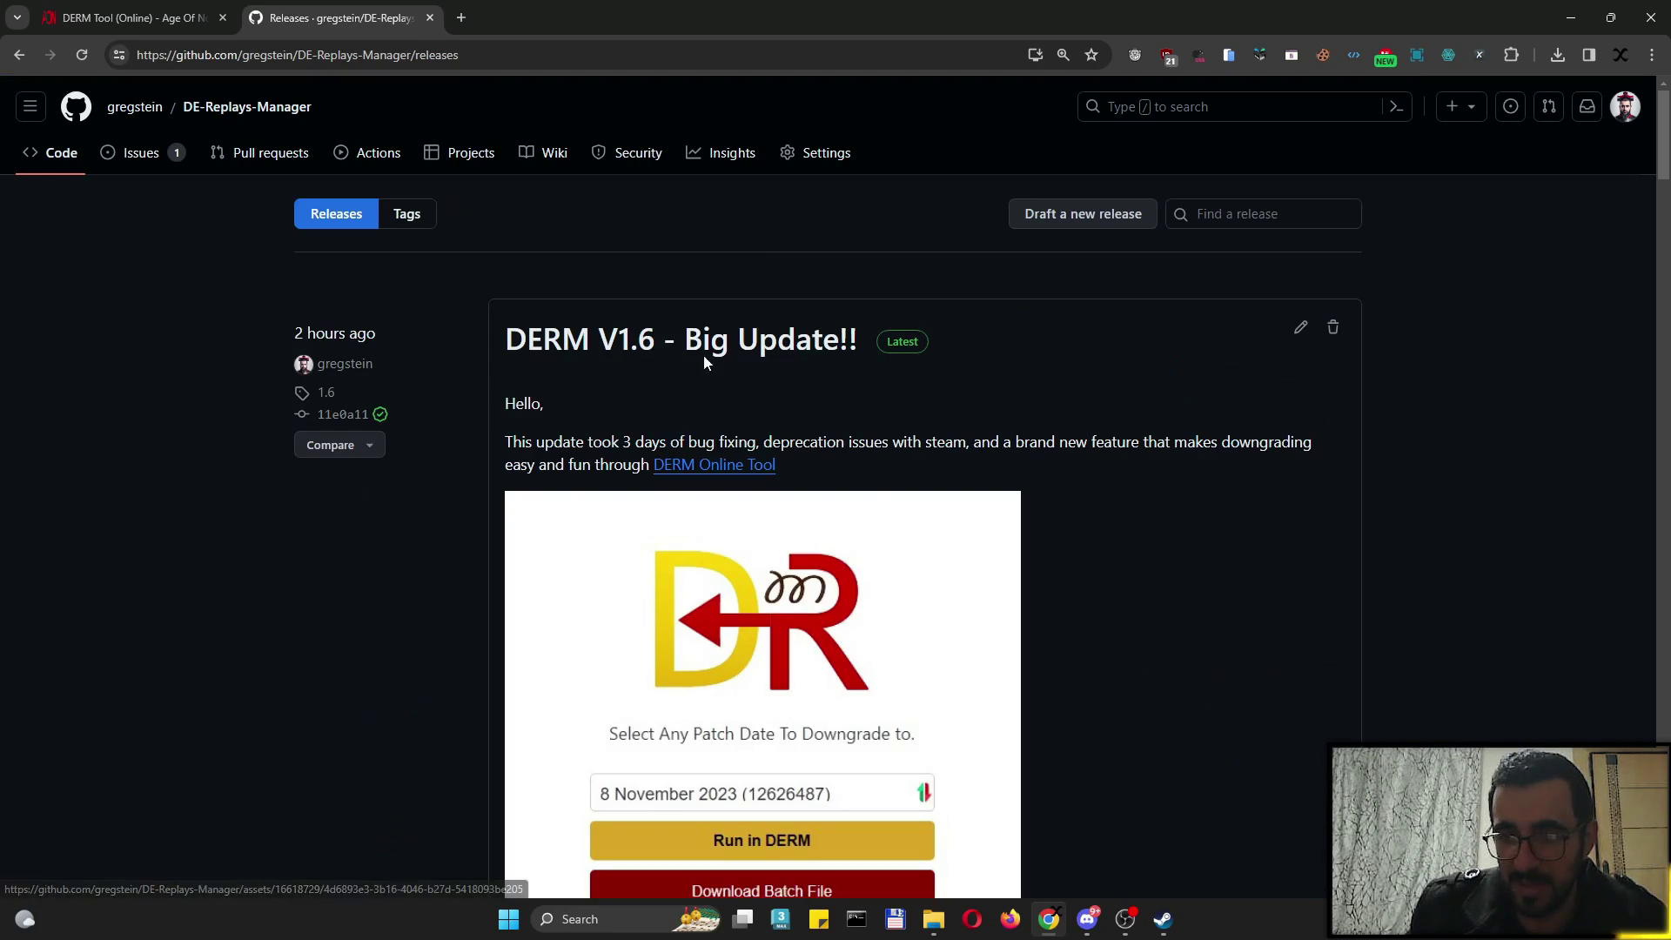
{"action": "scroll", "coordinate": [666, 335], "scroll_direction": "down", "scroll_amount": 3}
{"action": "scroll", "coordinate": [697, 366], "scroll_direction": "up", "scroll_amount": 3}
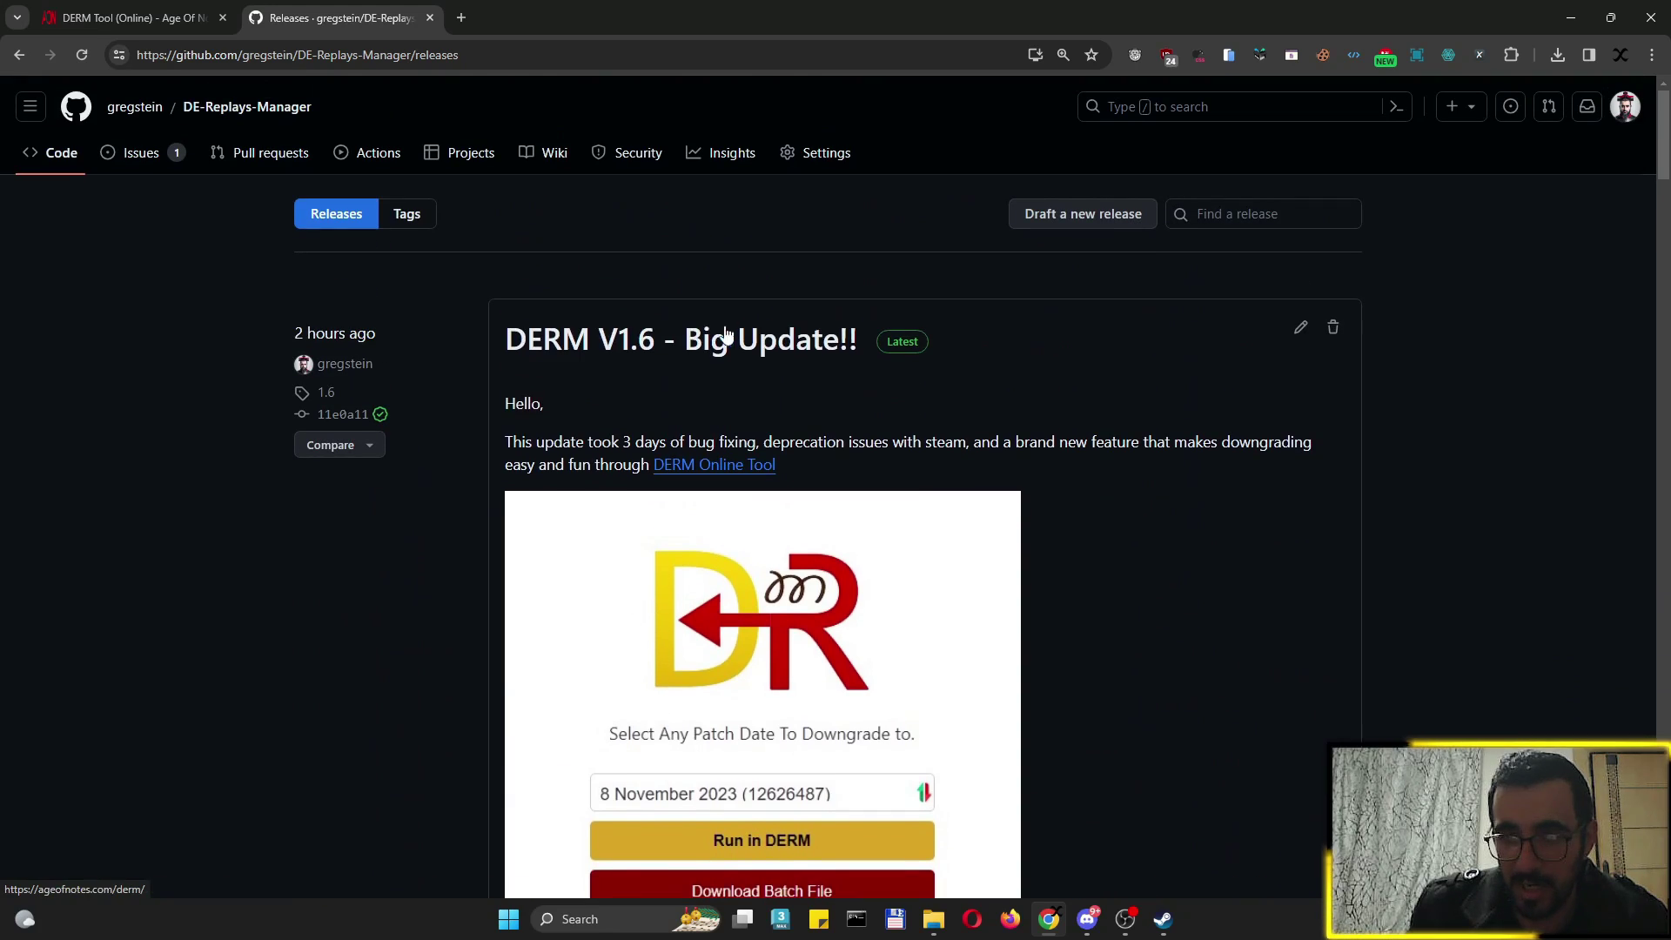
{"action": "scroll", "coordinate": [653, 436], "scroll_direction": "down", "scroll_amount": 5}
{"action": "scroll", "coordinate": [810, 518], "scroll_direction": "up", "scroll_amount": 3}
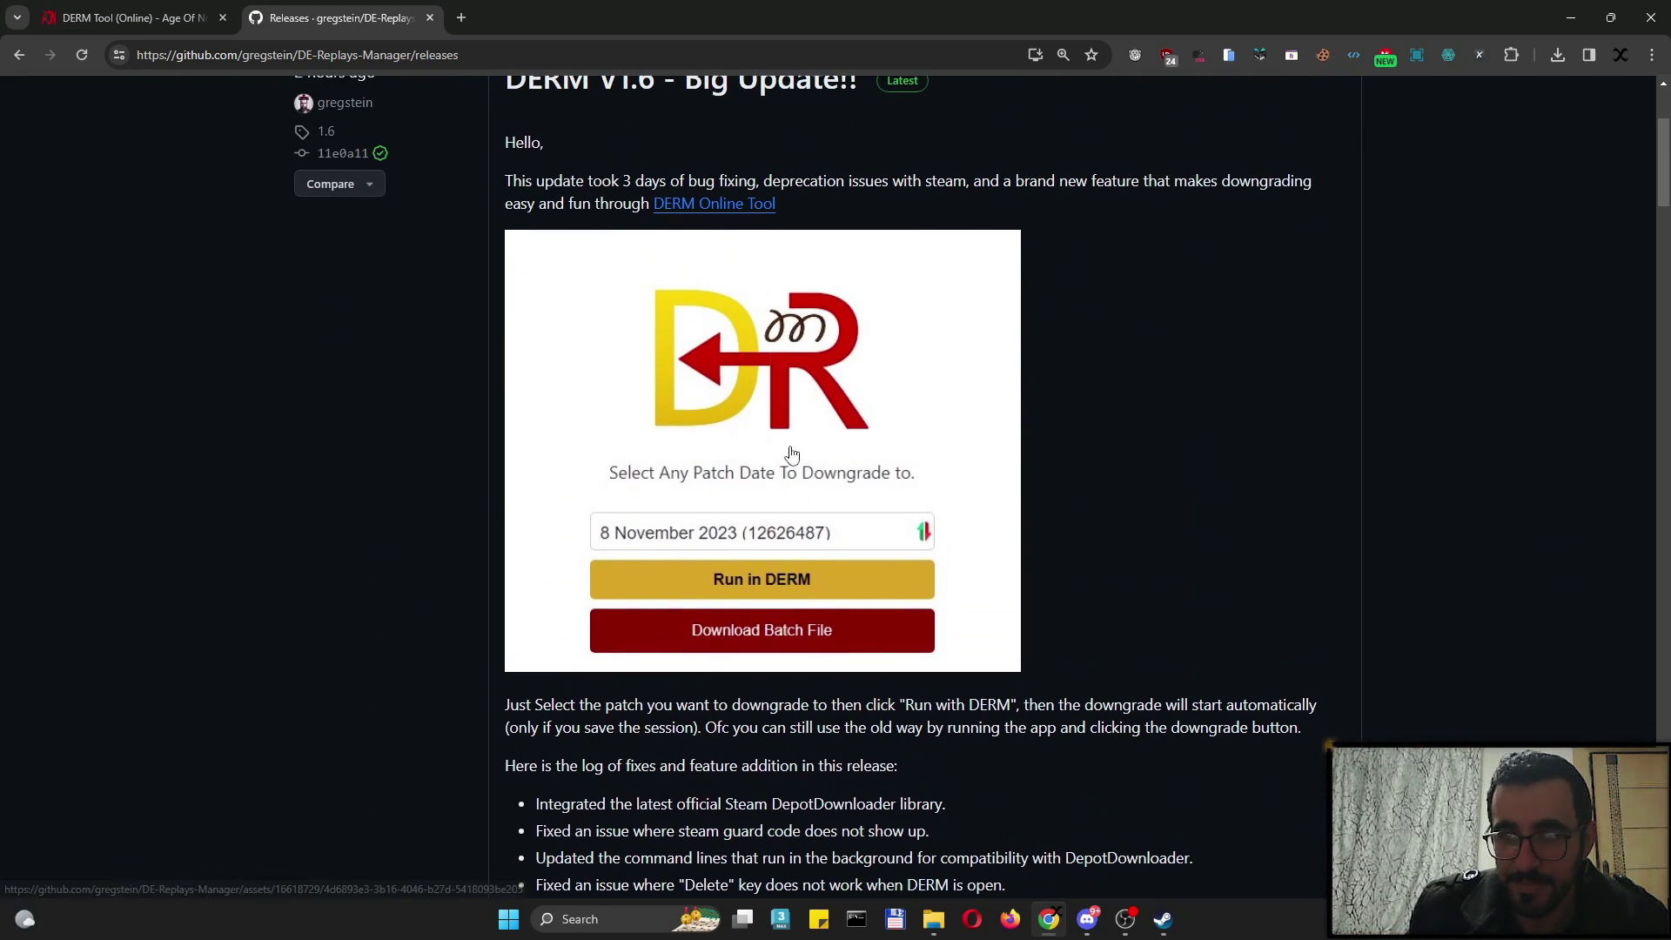
{"action": "scroll", "coordinate": [809, 518], "scroll_direction": "down", "scroll_amount": 5}
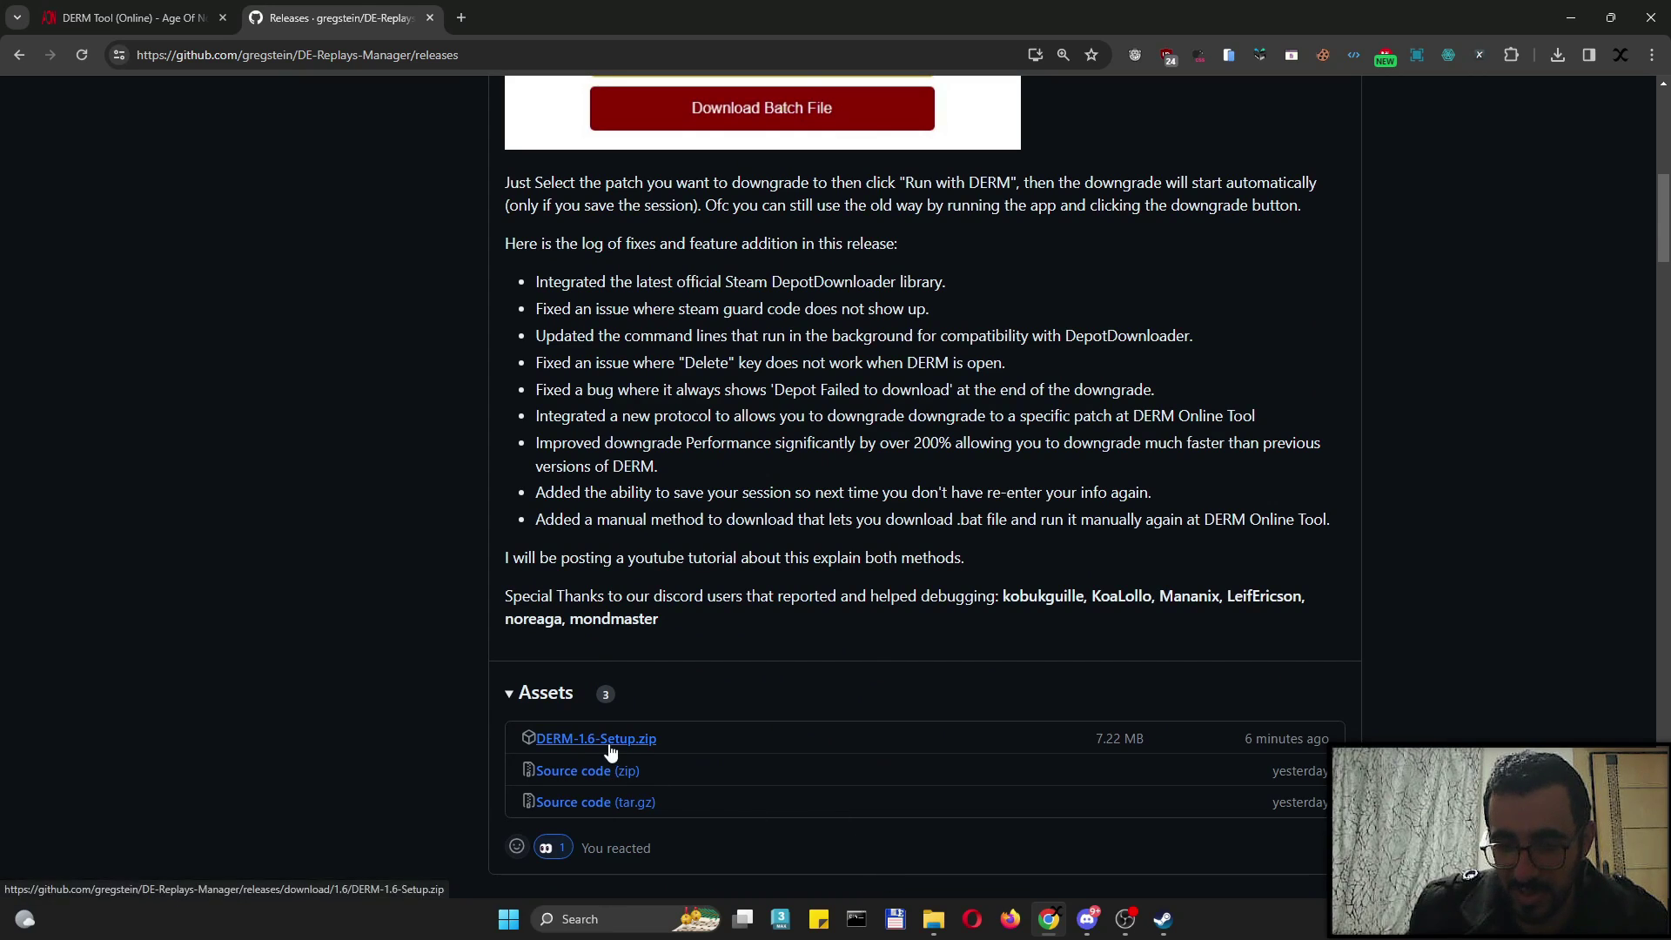
{"action": "key", "text": "alt+Tab"}
Open Method 1 (DERM Tool) and install DERM 1.6 from DERM-1.6-Setup.exe in English with default options
{"action": "double_click", "coordinate": [691, 361]}
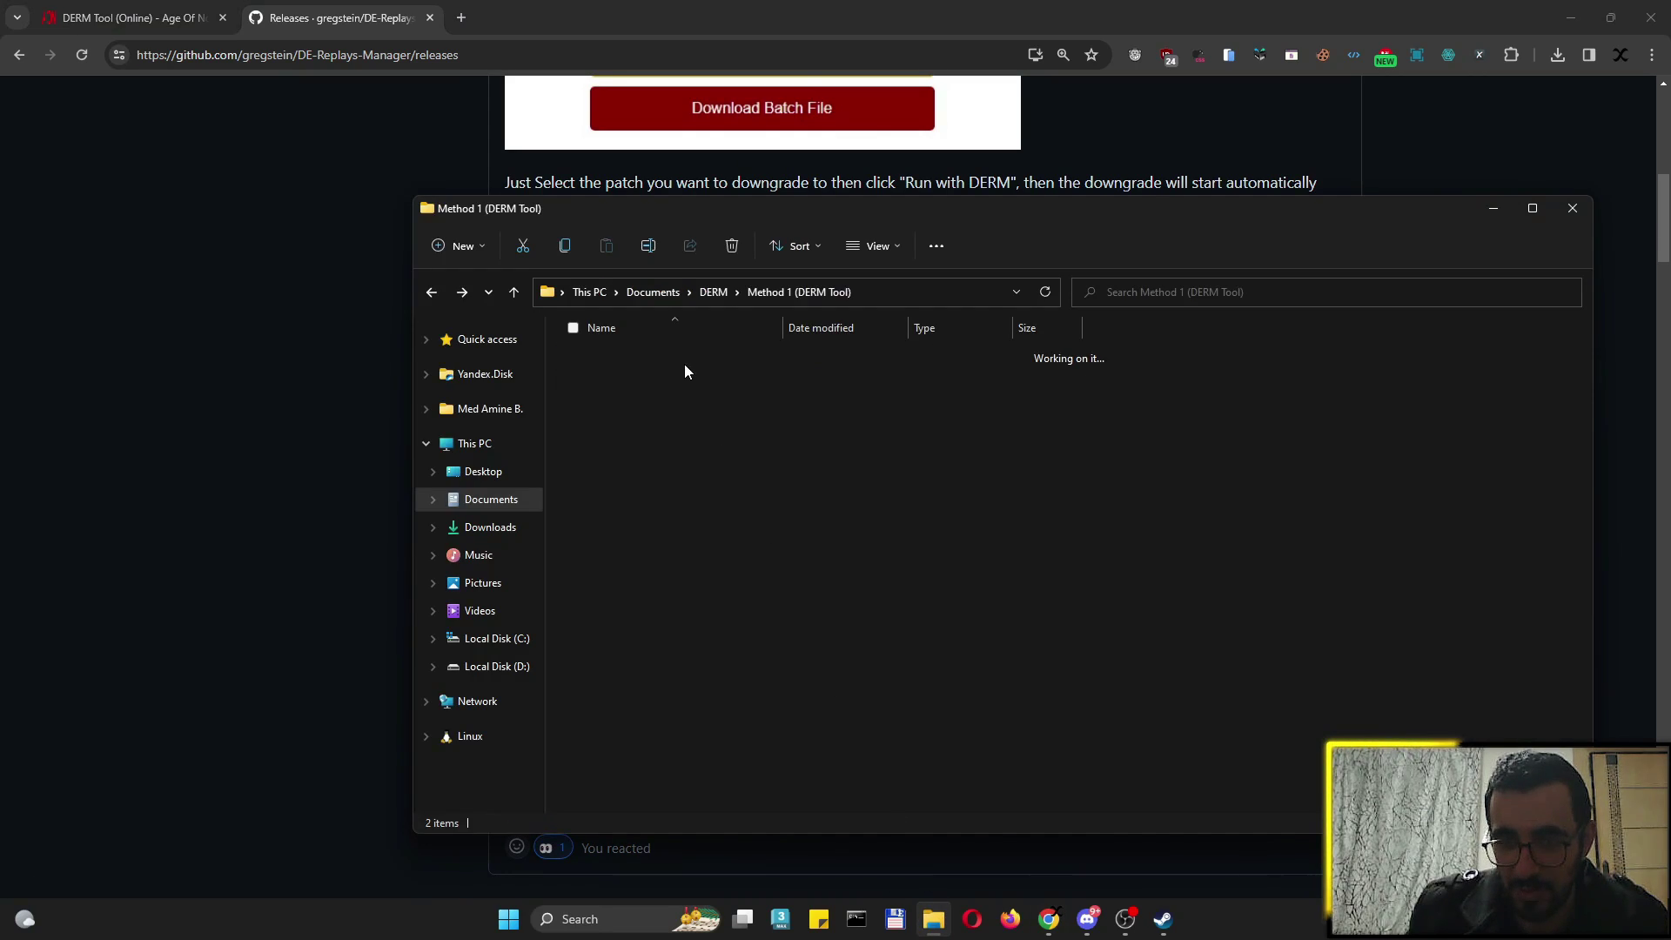
{"action": "left_click_drag", "start_coordinate": [691, 485], "coordinate": [663, 409]}
{"action": "double_click", "coordinate": [653, 358]}
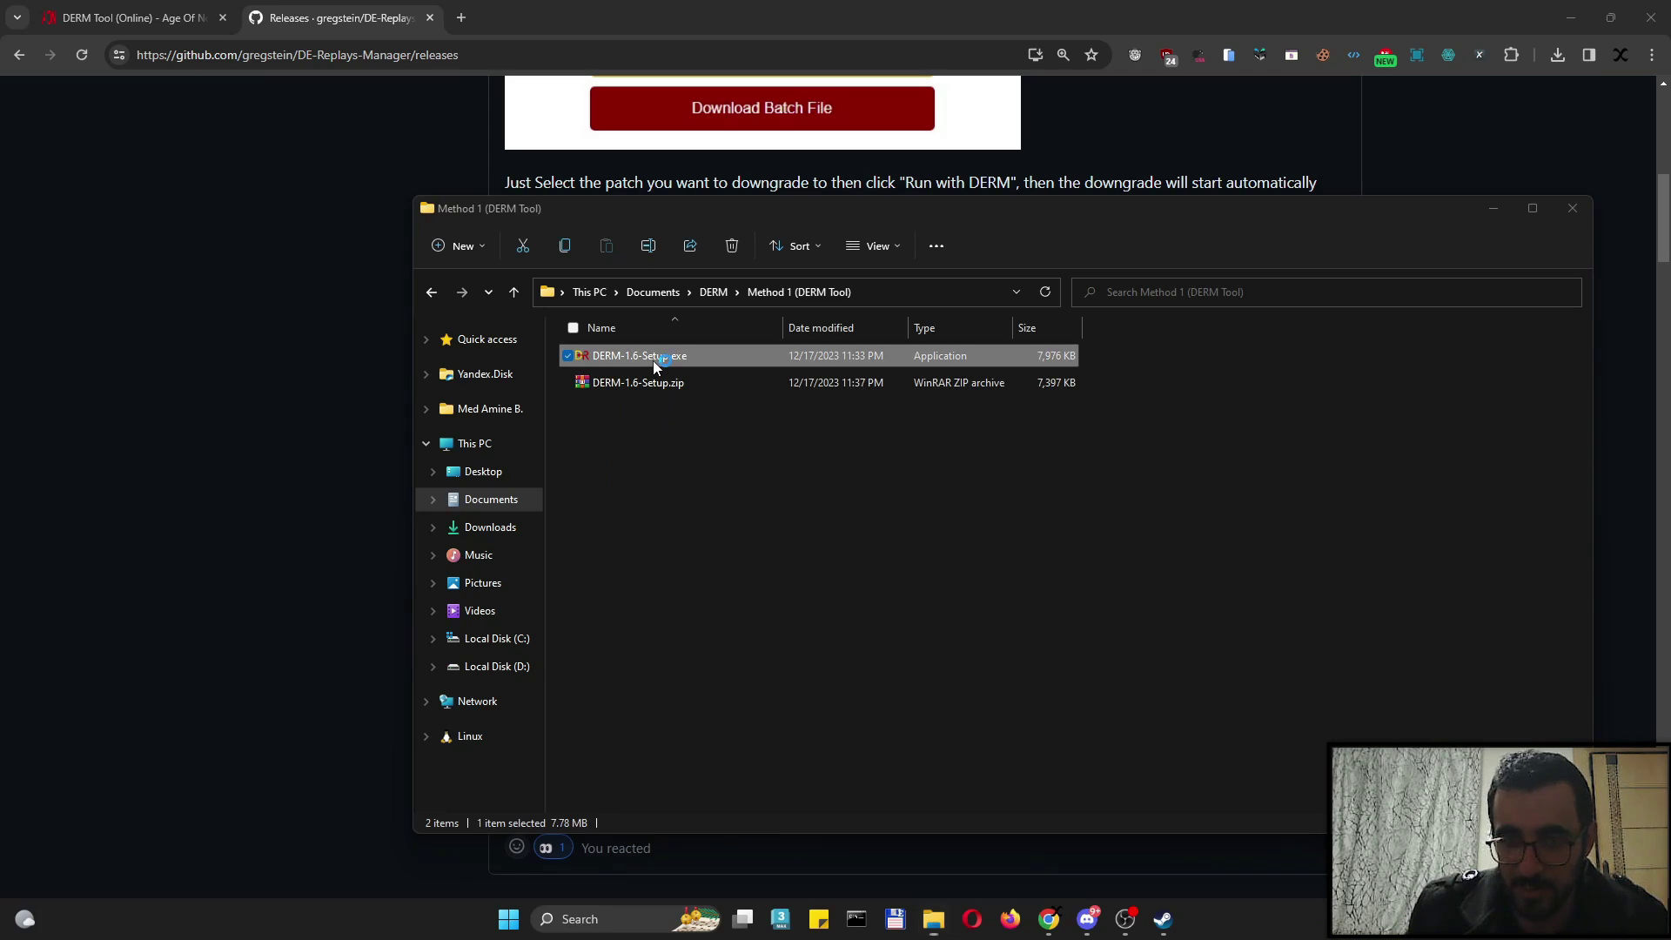
{"action": "left_click", "coordinate": [770, 601]}
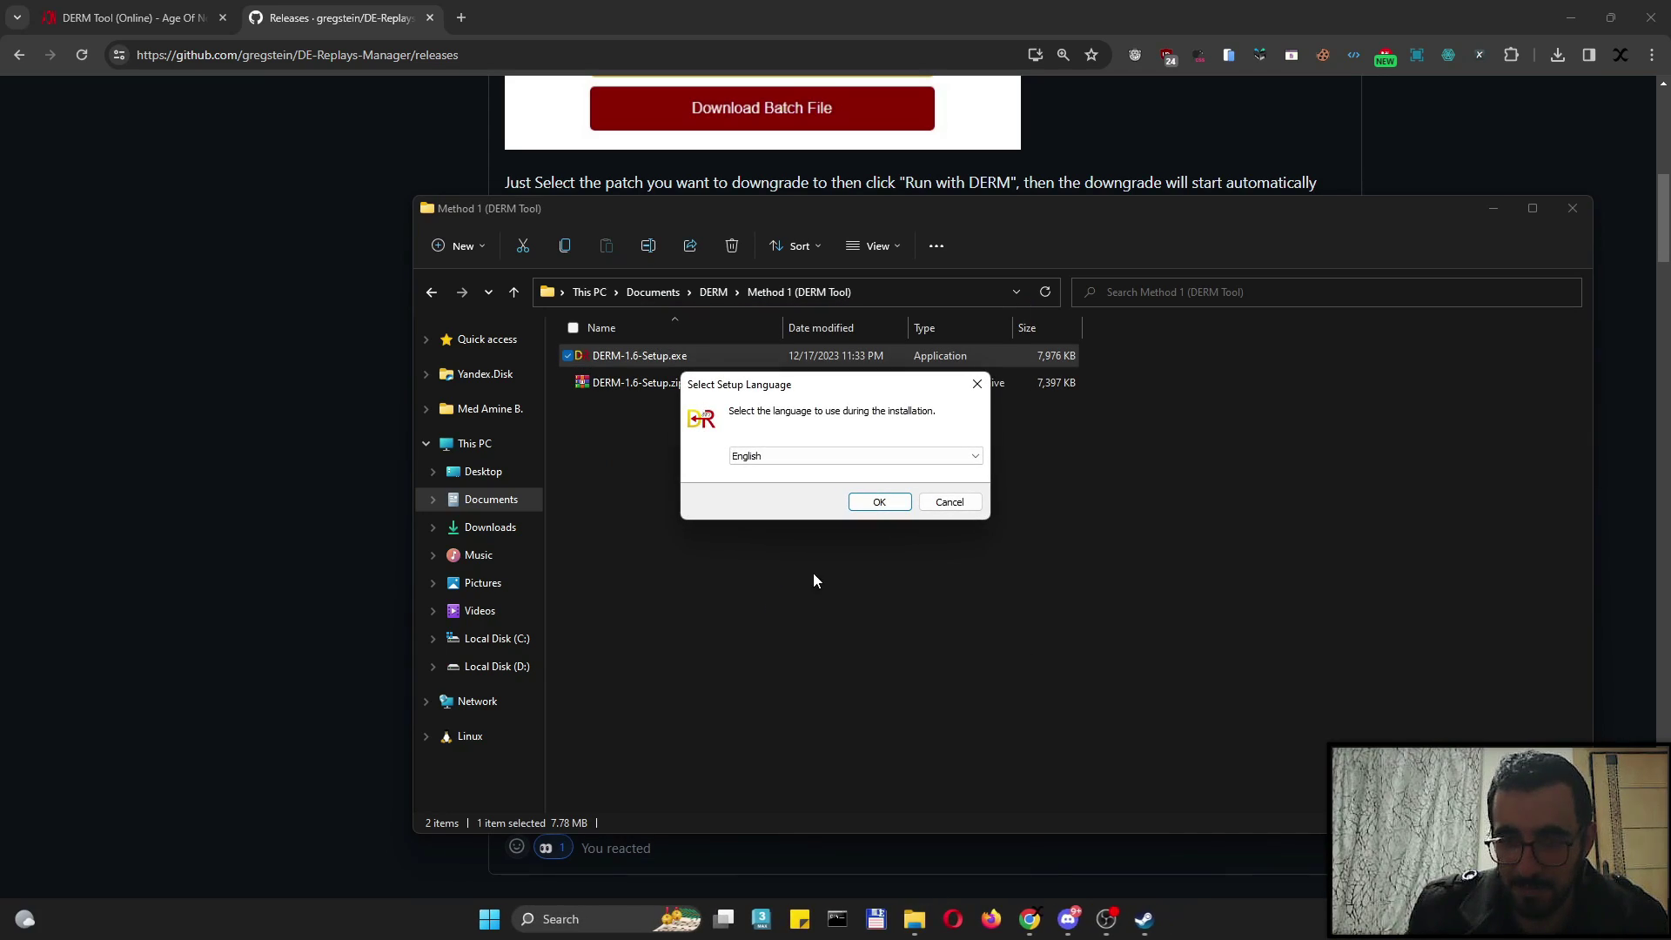
{"action": "left_click", "coordinate": [886, 512]}
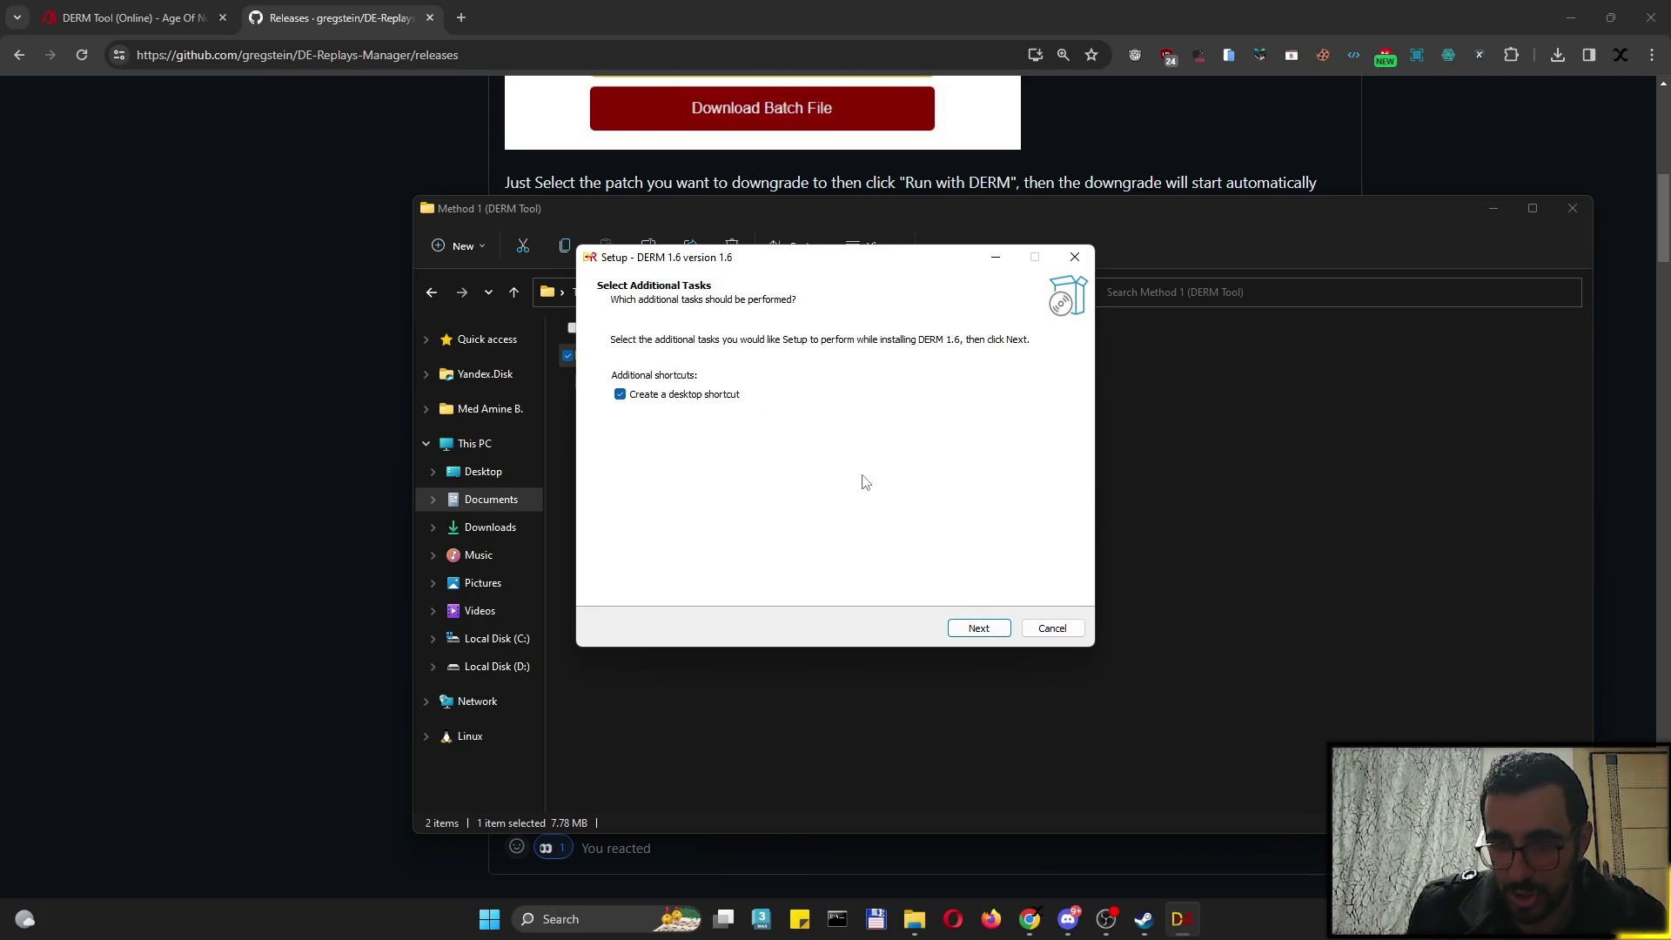
{"action": "left_click", "coordinate": [978, 628]}
{"action": "left_click", "coordinate": [973, 627]}
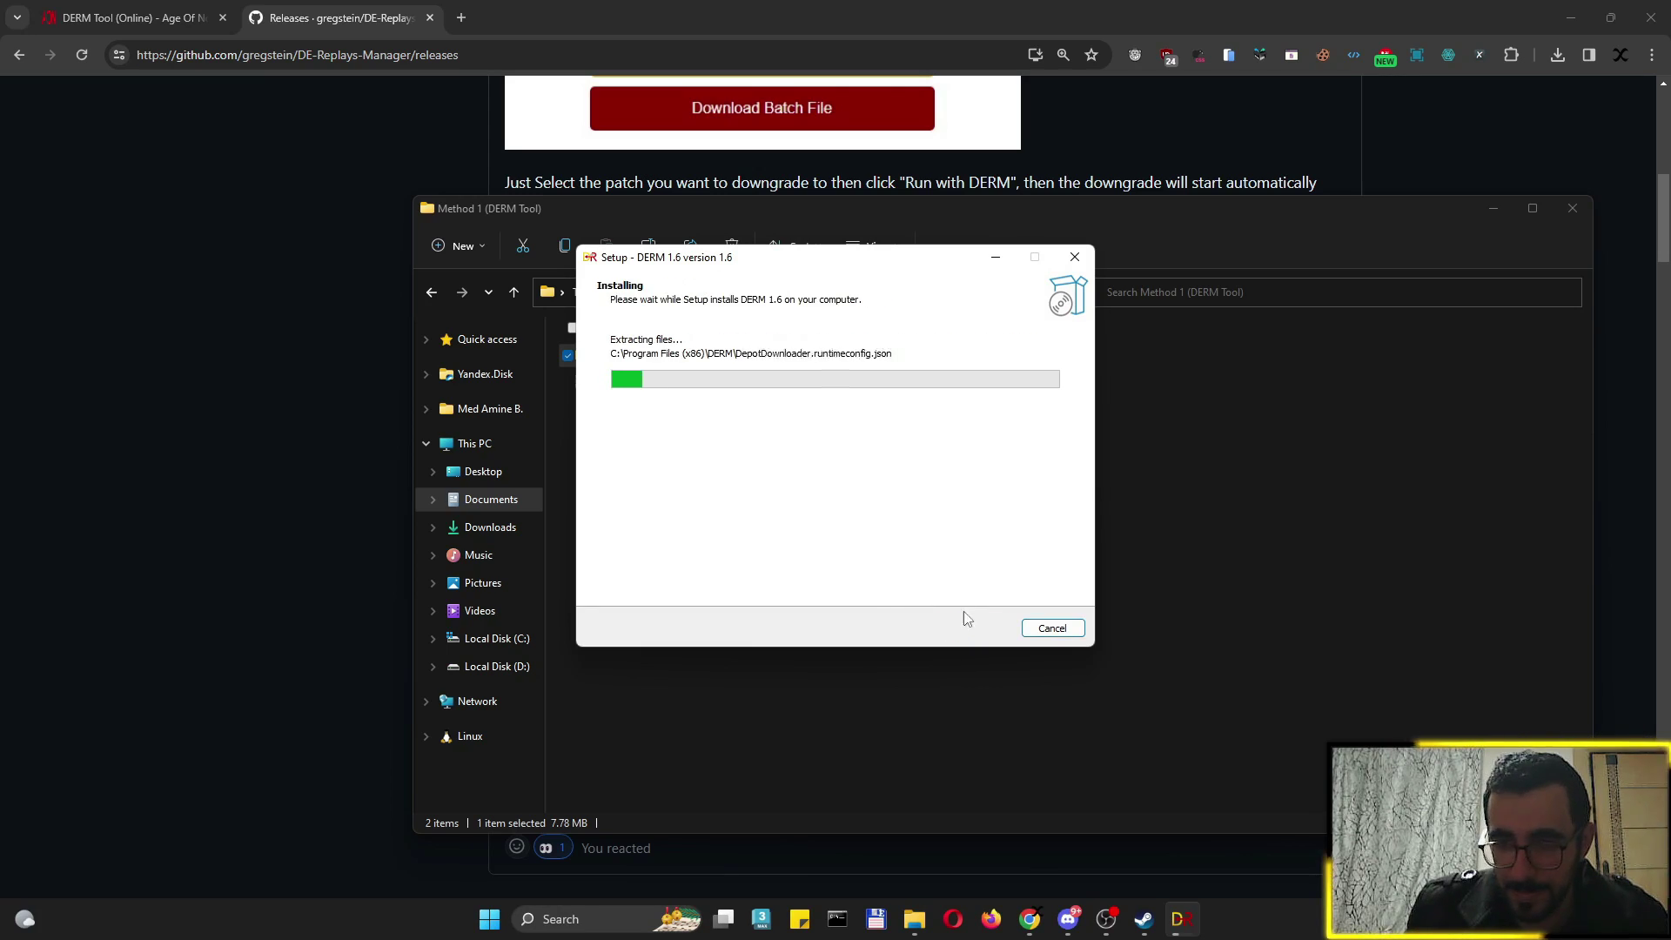
{"action": "left_click", "coordinate": [979, 629]}
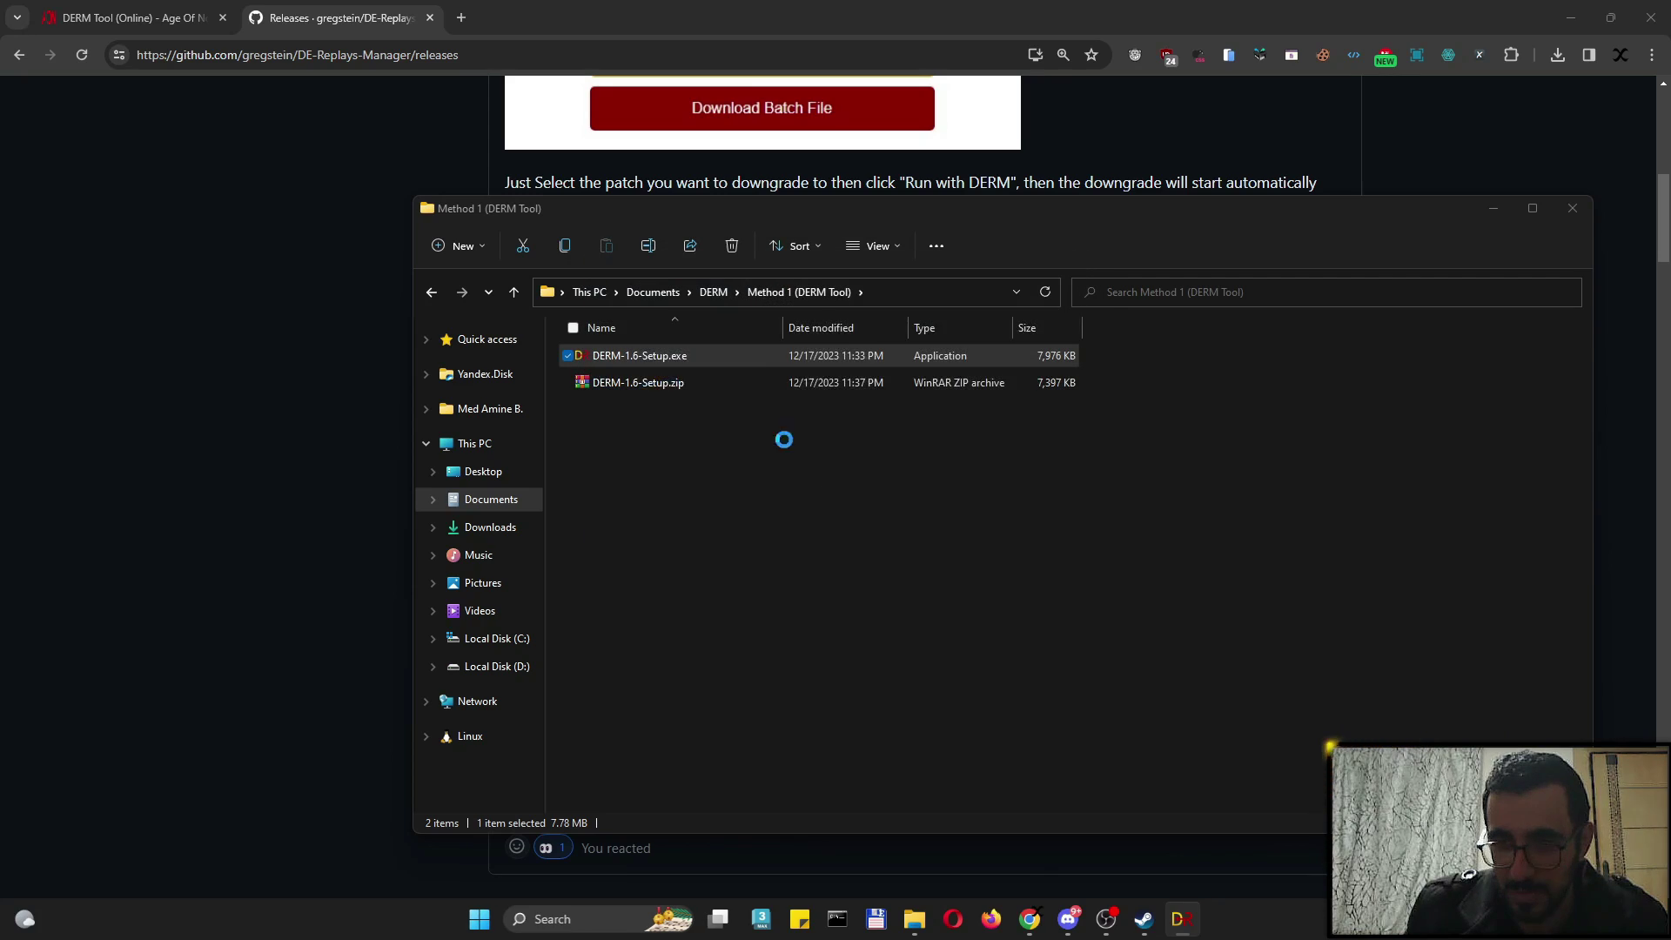
Let DE Replays Manager start, check the Downgrade Tool, then close it and return to the browser
{"action": "left_click", "coordinate": [761, 604]}
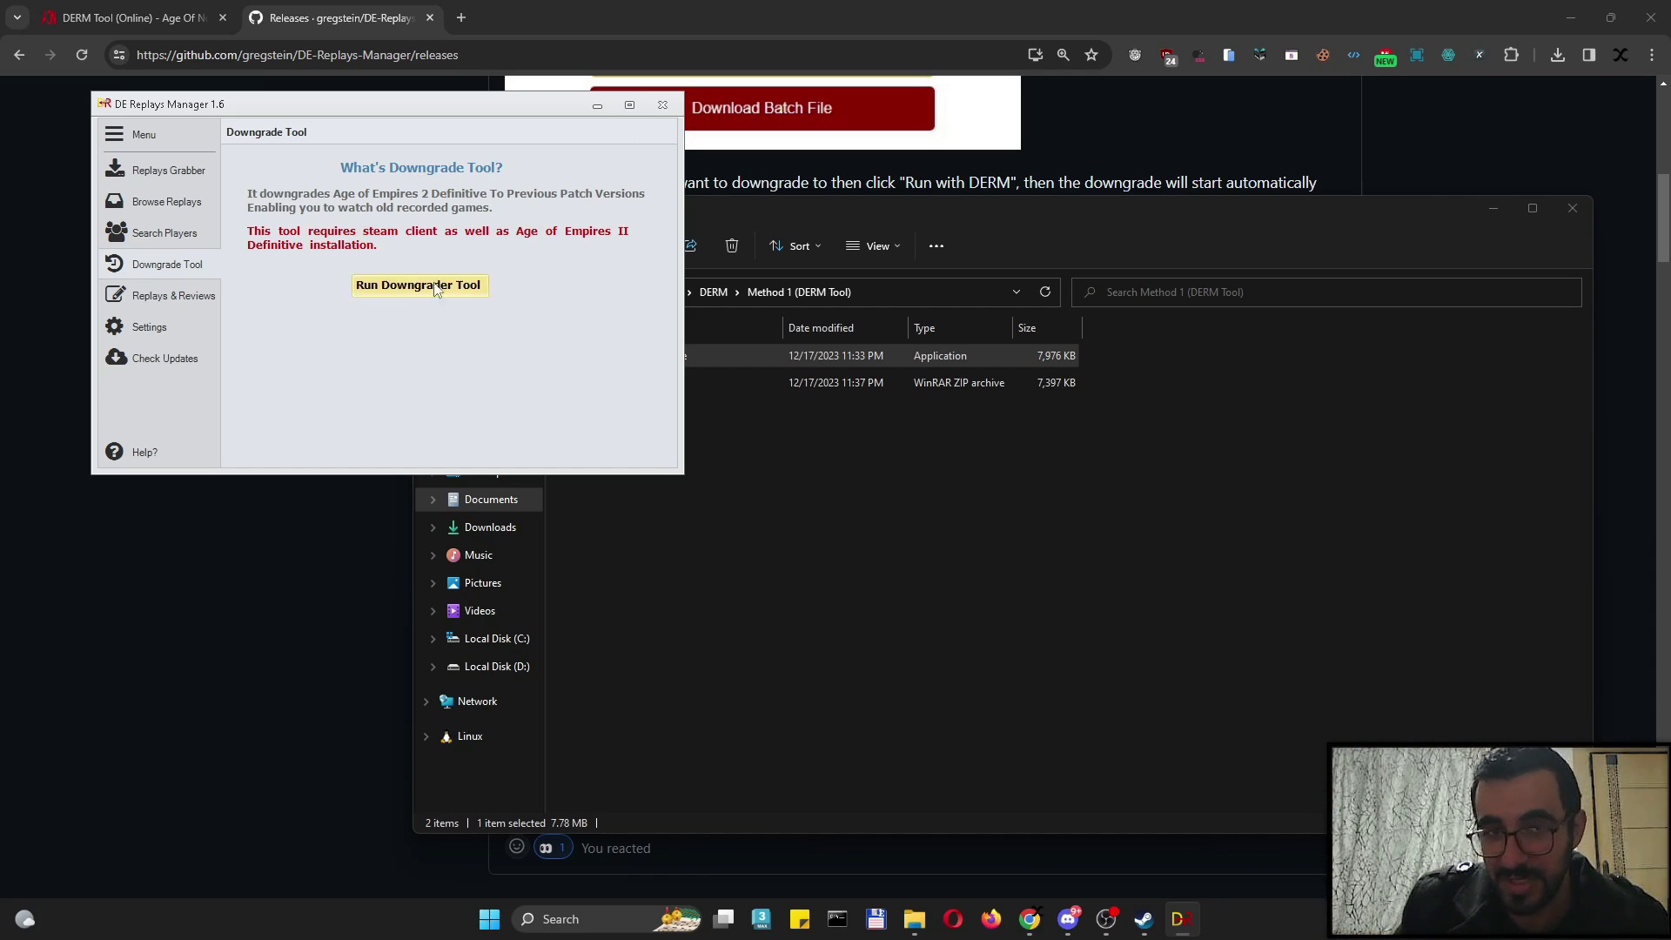
{"action": "left_click", "coordinate": [664, 114]}
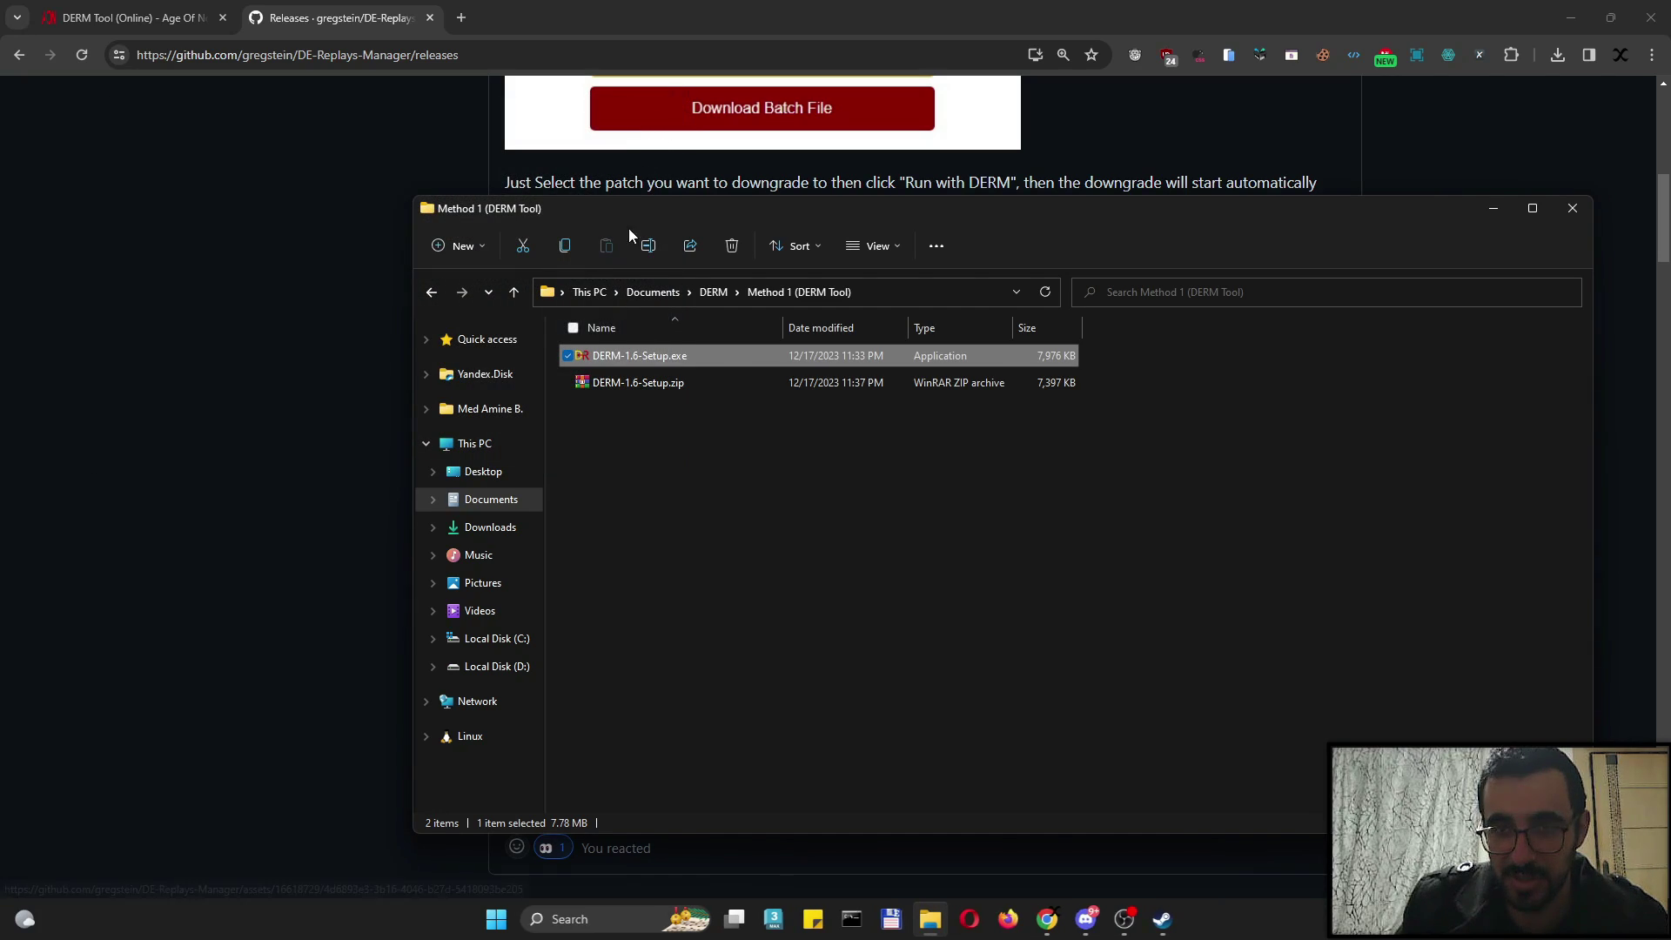
{"action": "left_click", "coordinate": [281, 240]}
{"action": "left_click", "coordinate": [202, 18]}
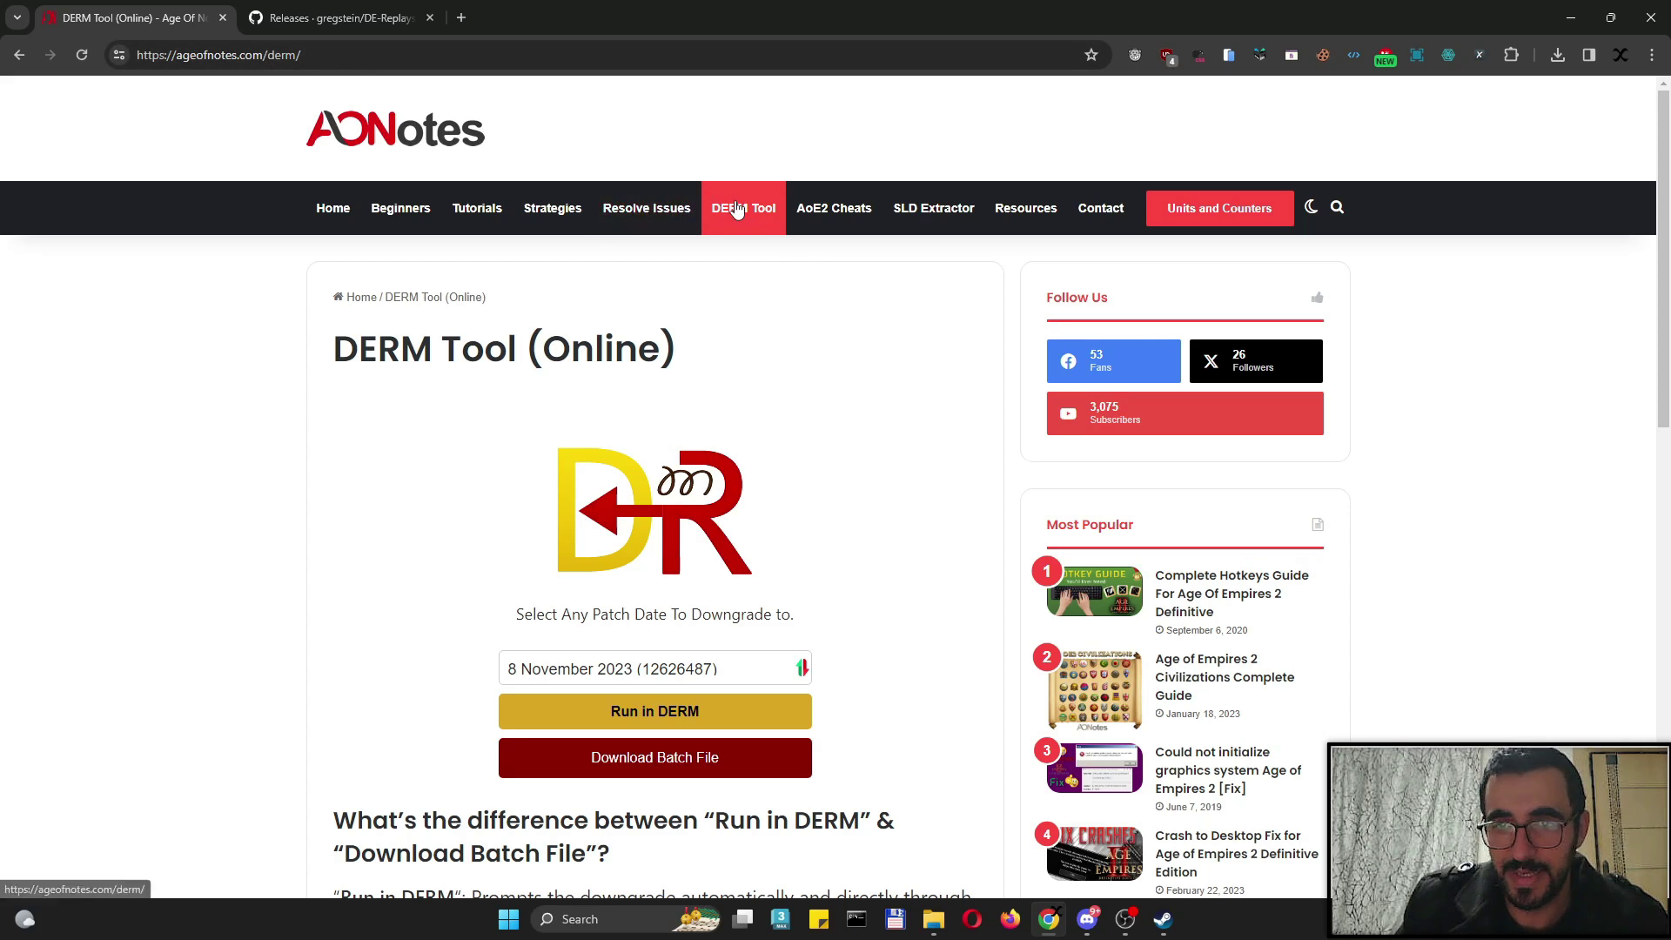
{"action": "scroll", "coordinate": [540, 522], "scroll_direction": "down", "scroll_amount": 3}
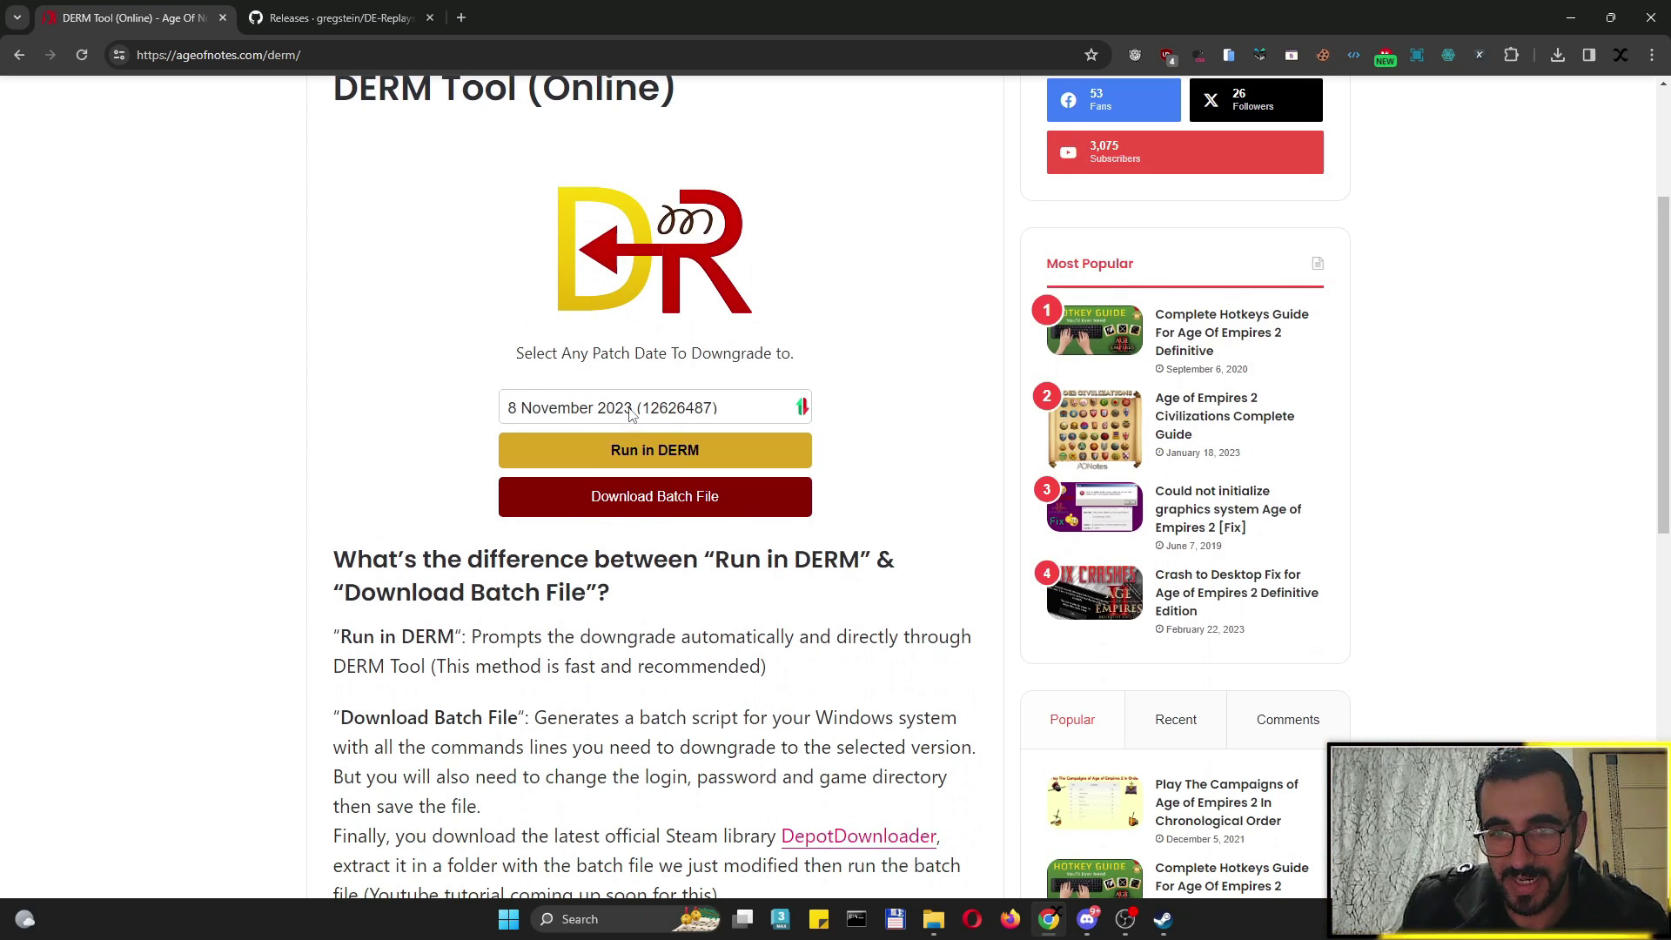
{"action": "left_click", "coordinate": [566, 408]}
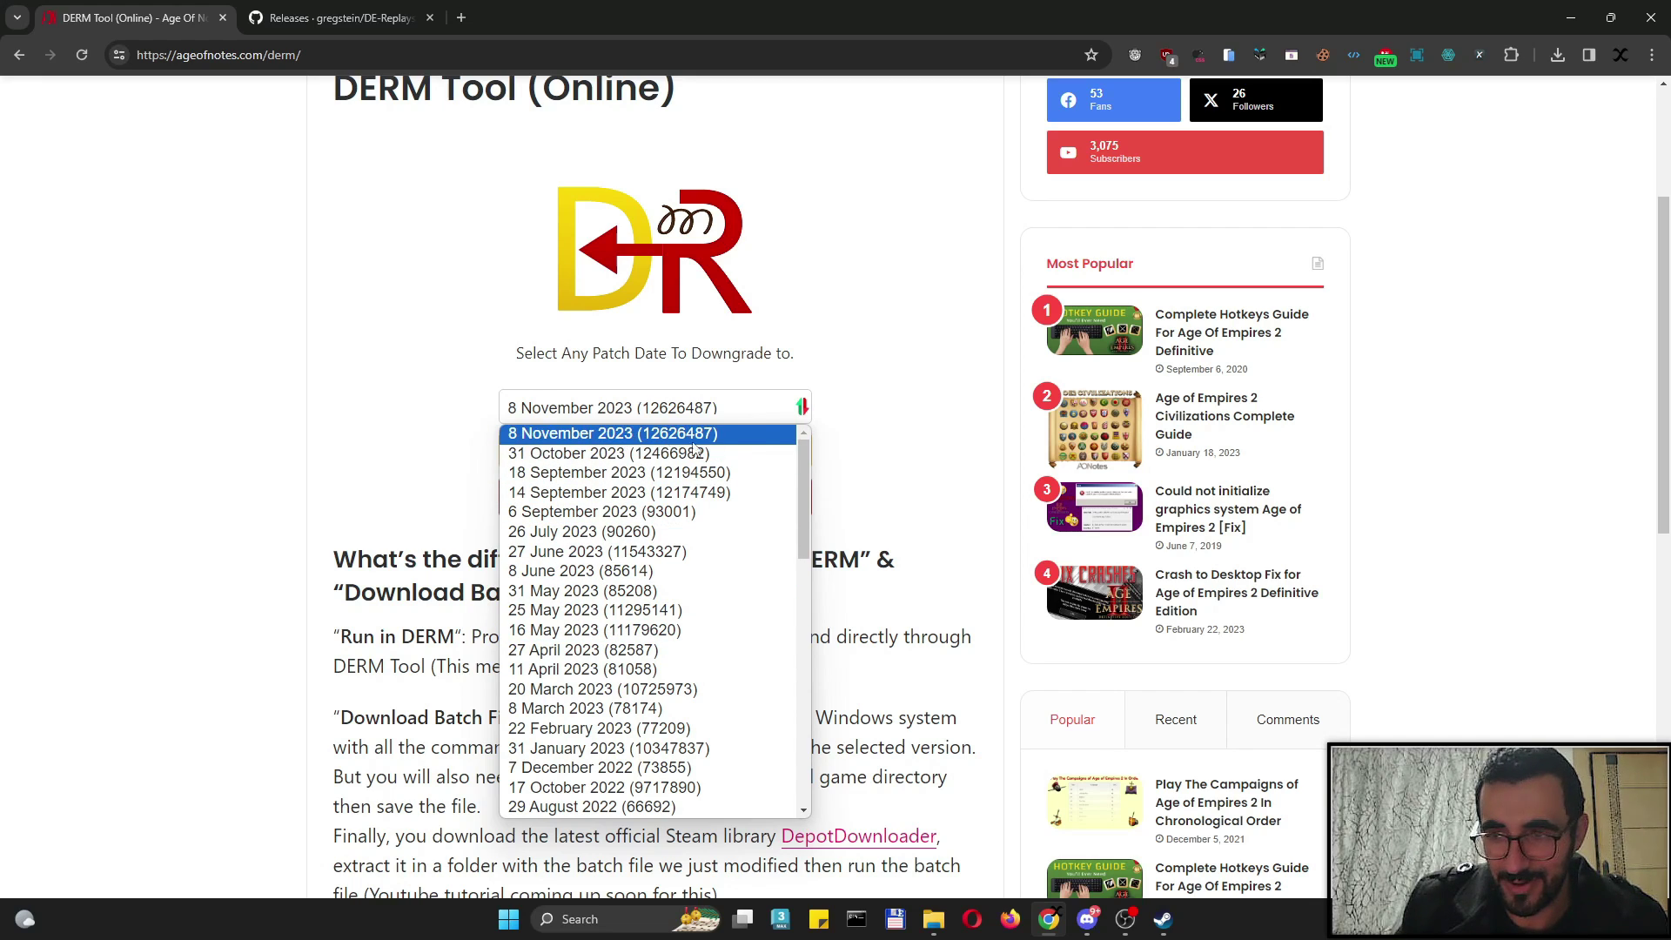
{"action": "left_click", "coordinate": [637, 435]}
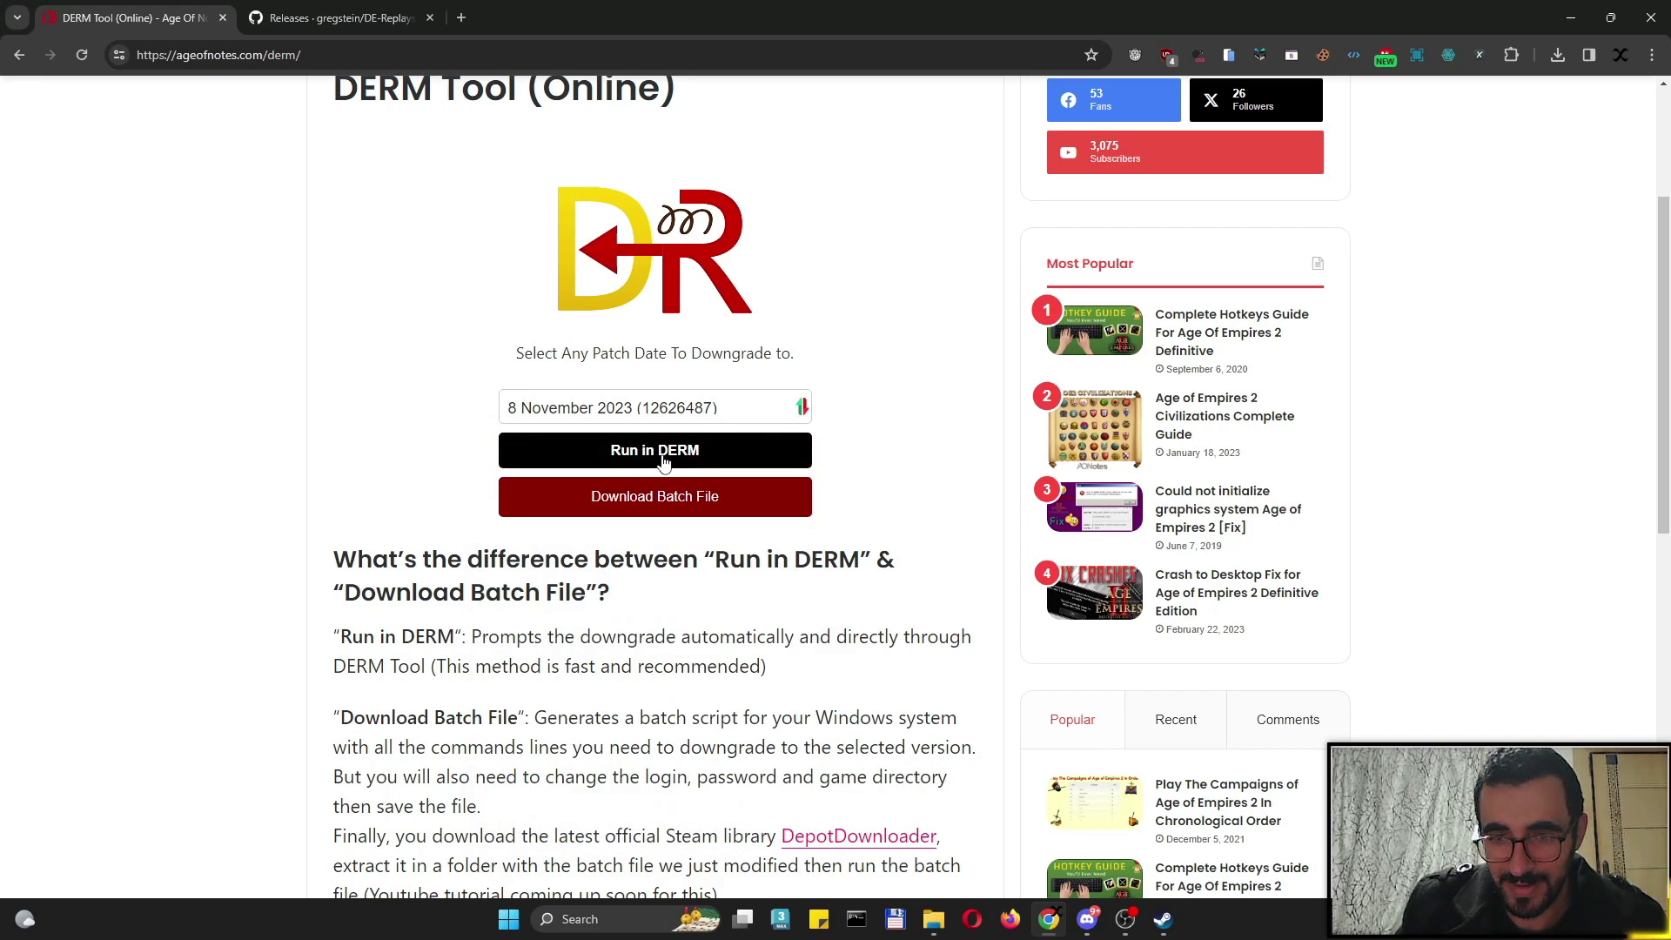
Run the downgrade in DERM with administrator rights, enter the Steam account name and password, and log in
{"action": "left_click", "coordinate": [661, 457]}
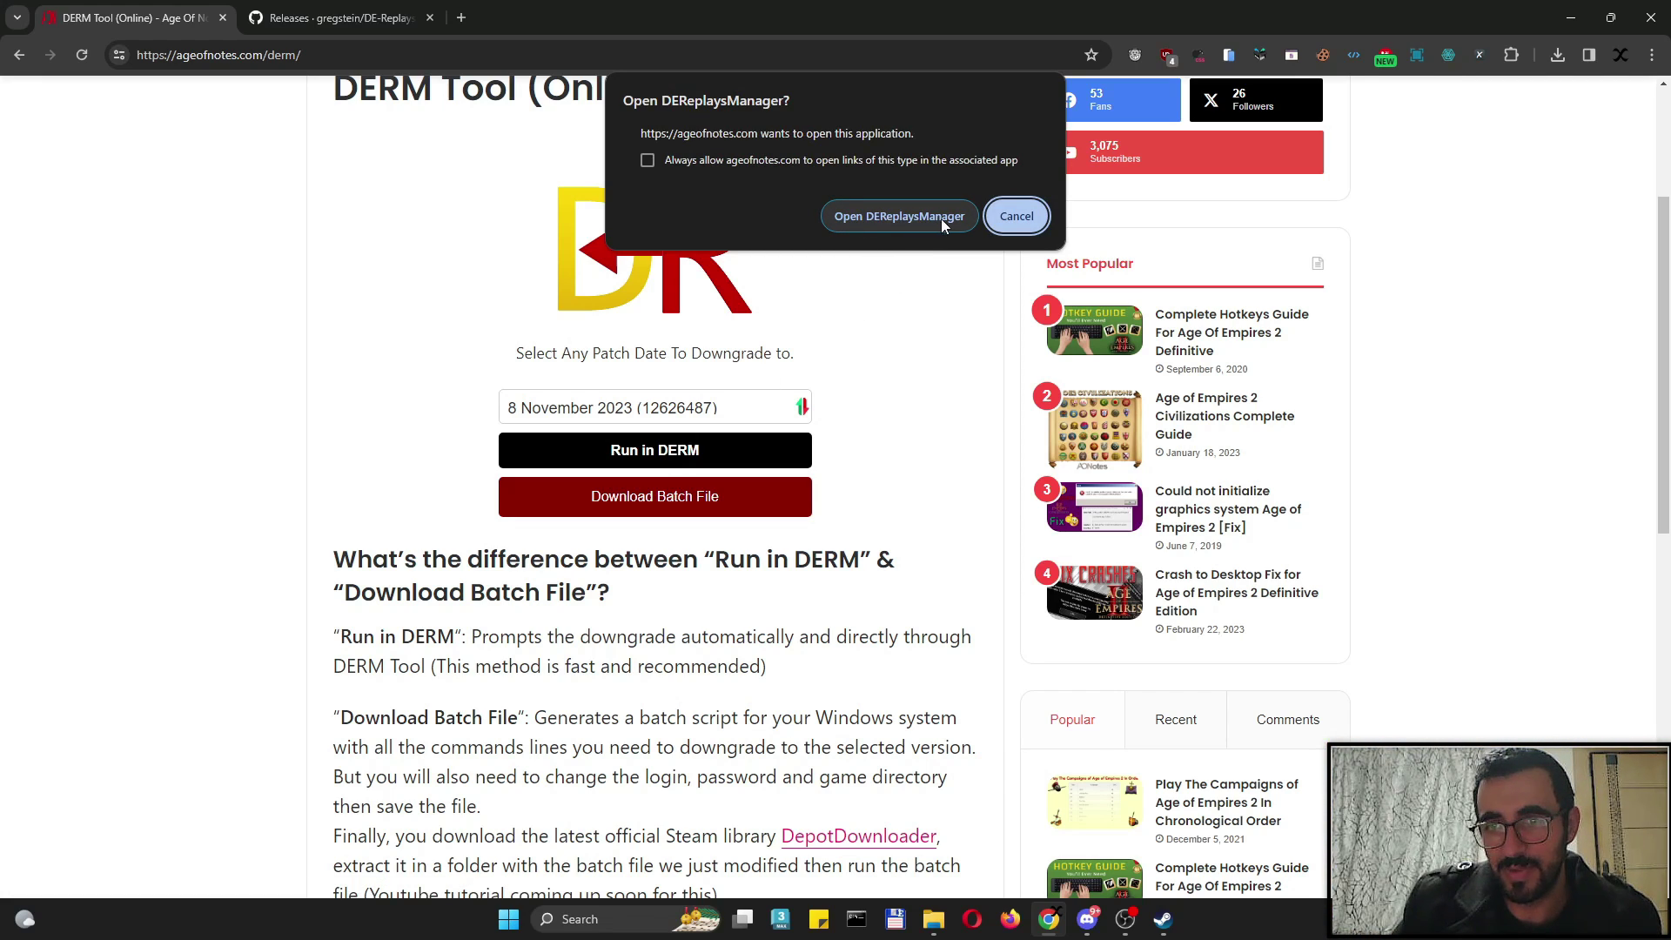
{"action": "left_click", "coordinate": [907, 221]}
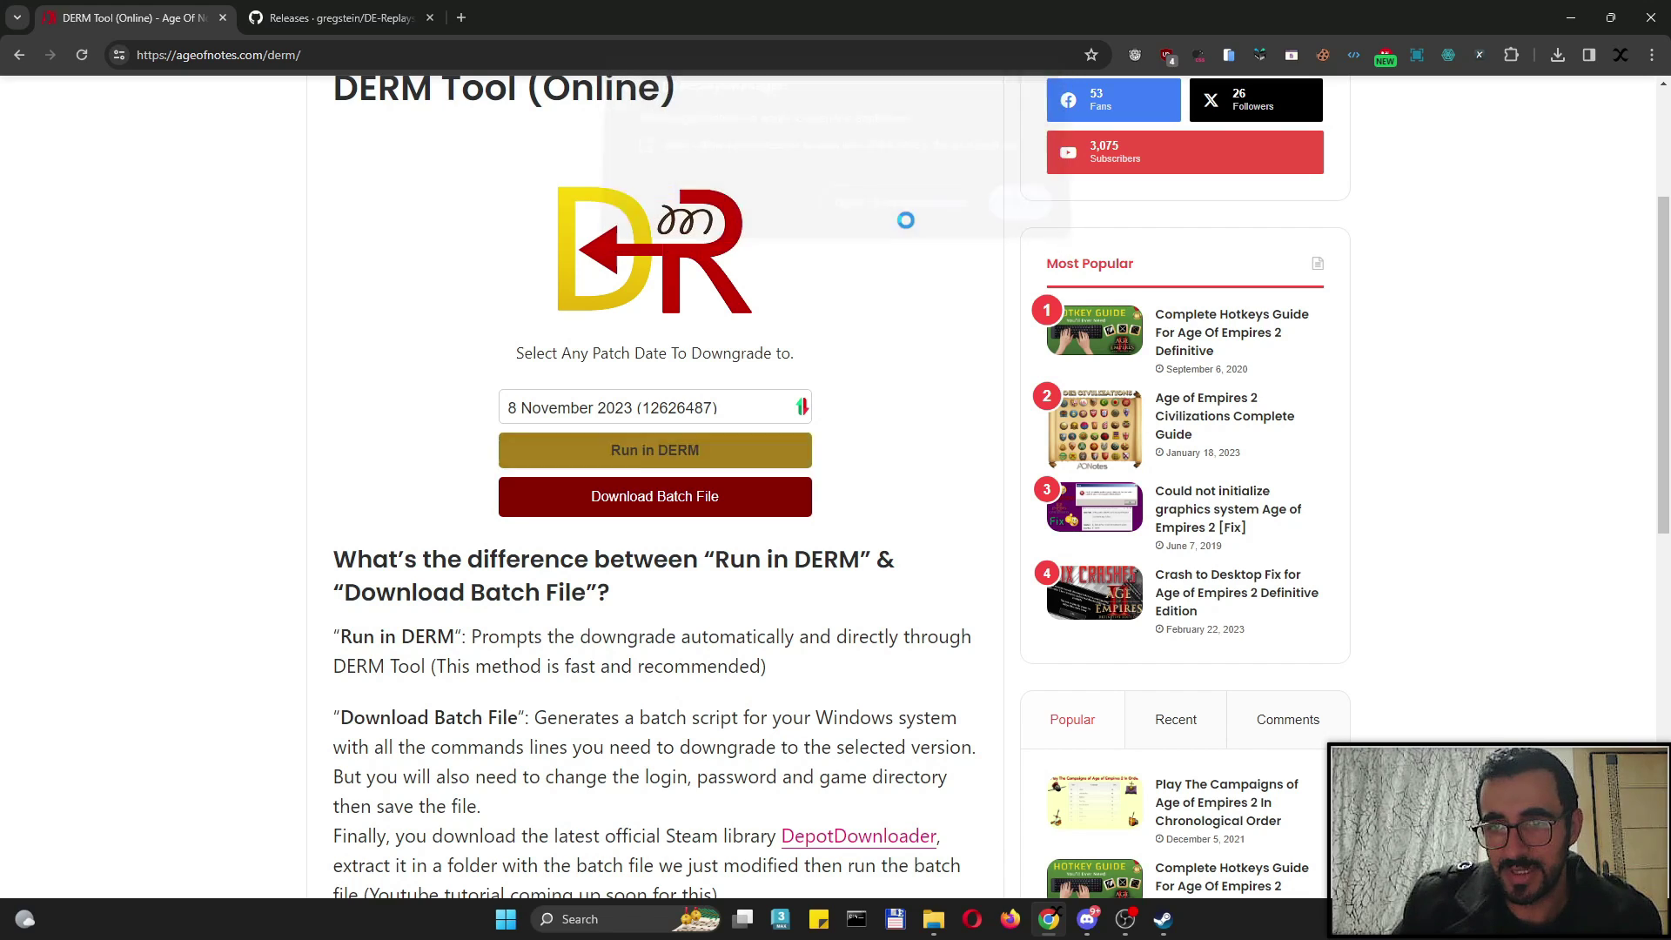
{"action": "left_click", "coordinate": [739, 603]}
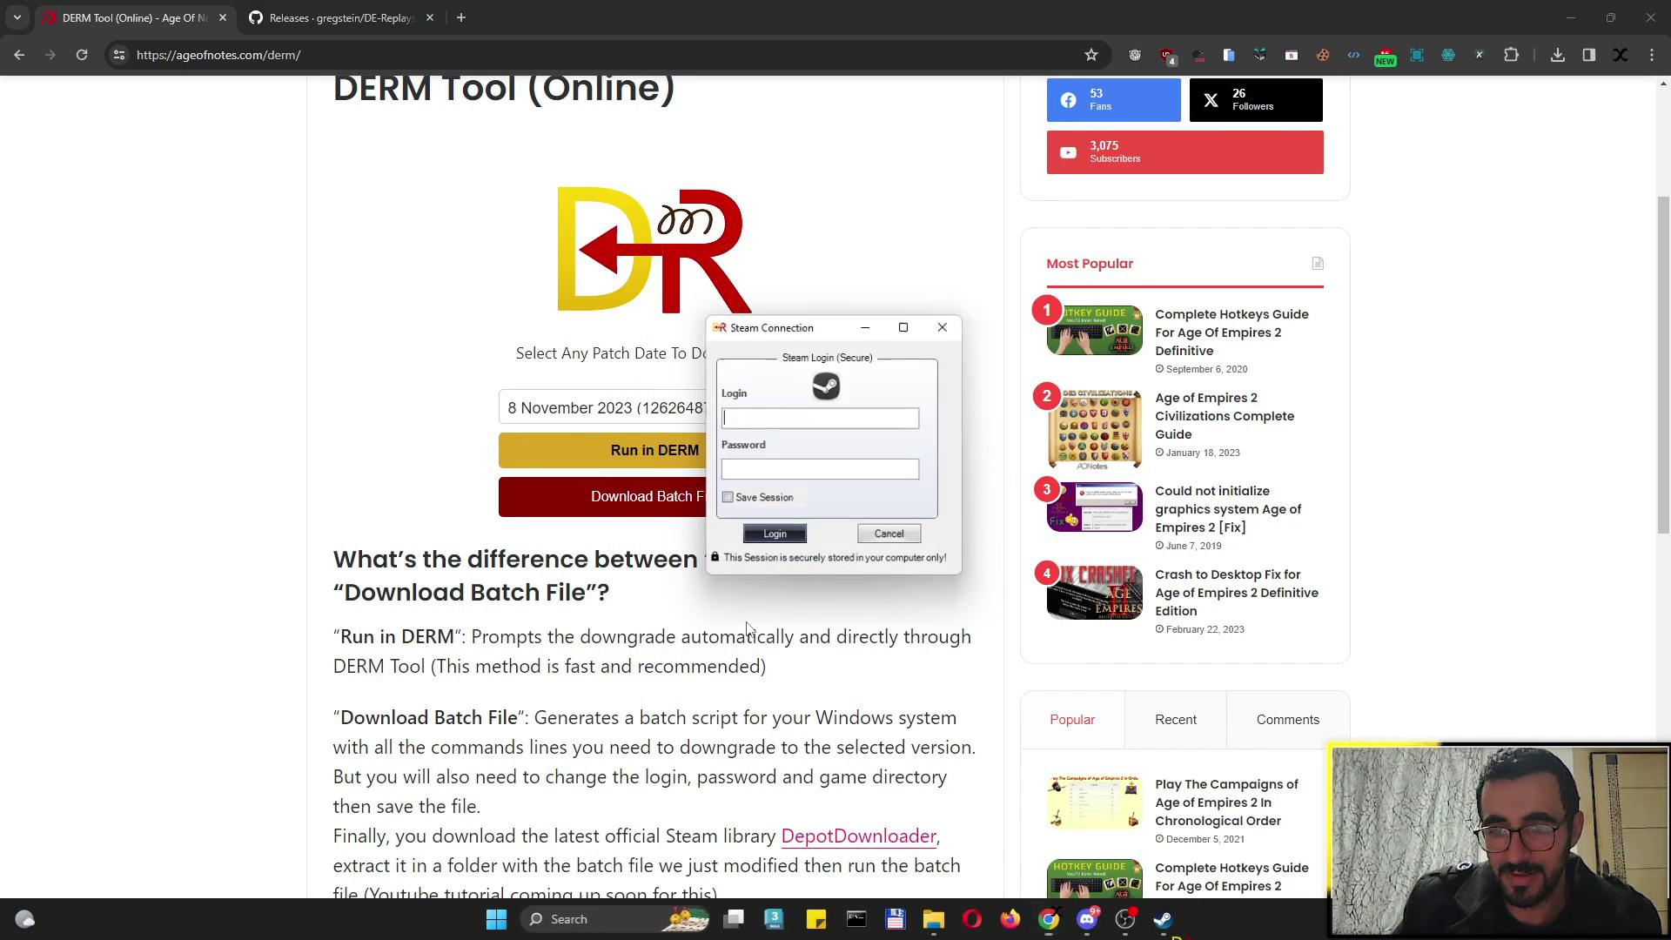
{"action": "left_click_drag", "start_coordinate": [783, 325], "coordinate": [589, 296]}
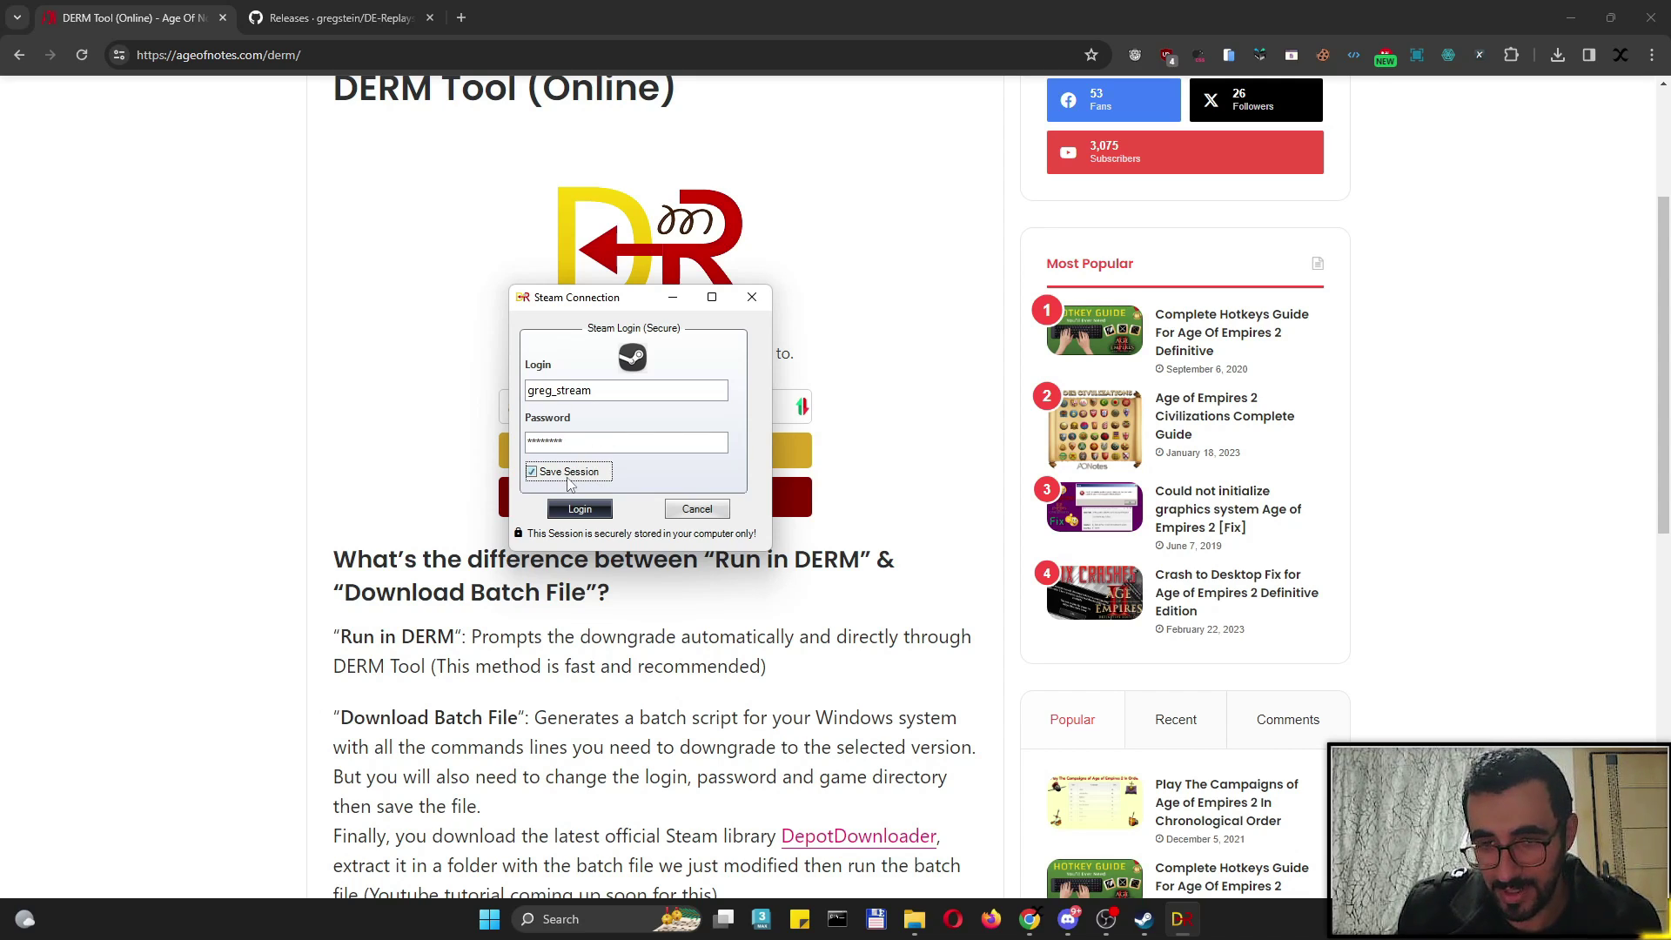
{"action": "left_click", "coordinate": [580, 510]}
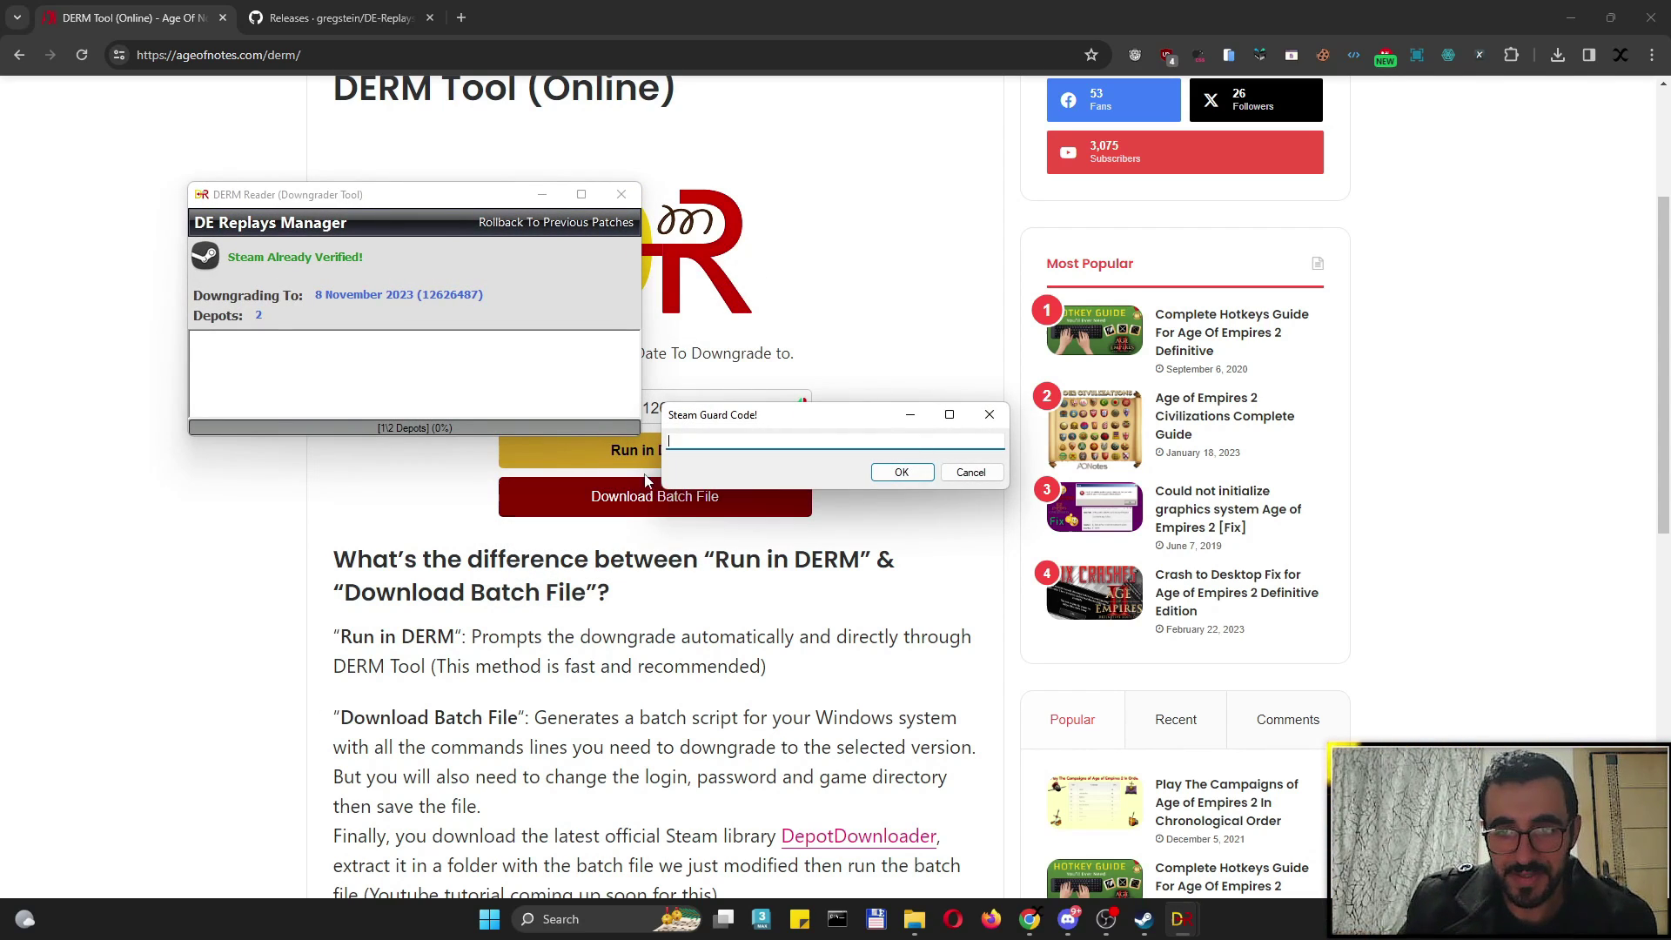
Skip the empty Steam Guard code, let the 8 November 2023 downgrade succeed, and close the downgrader
{"action": "key", "text": "Return"}
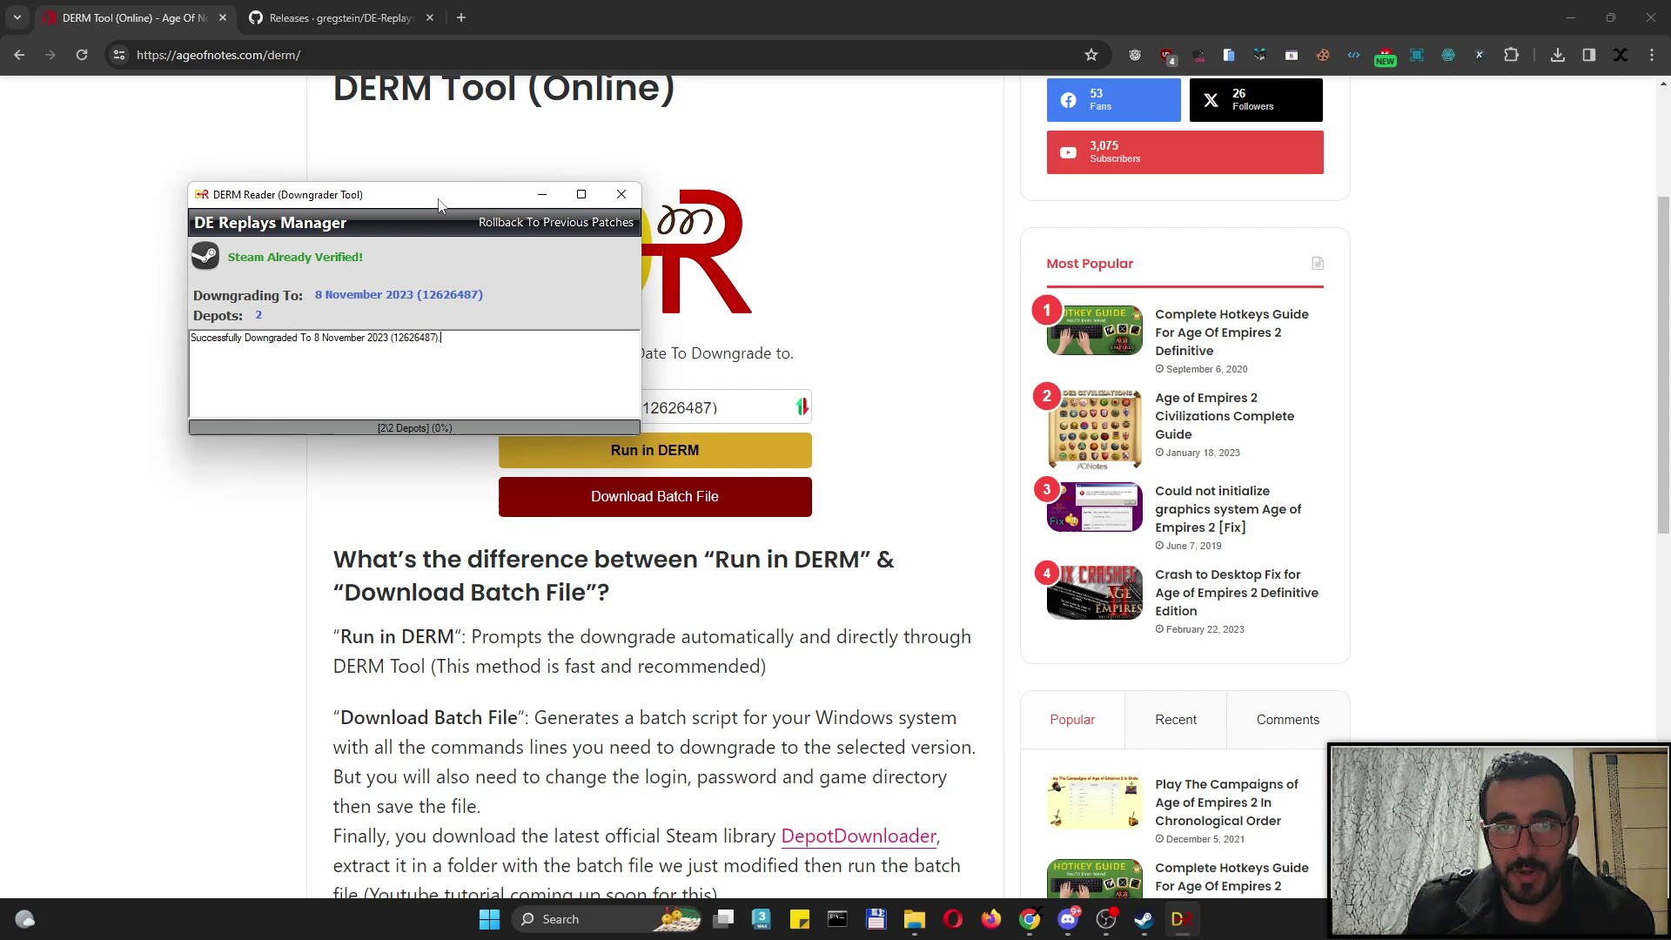
{"action": "left_click", "coordinate": [614, 198]}
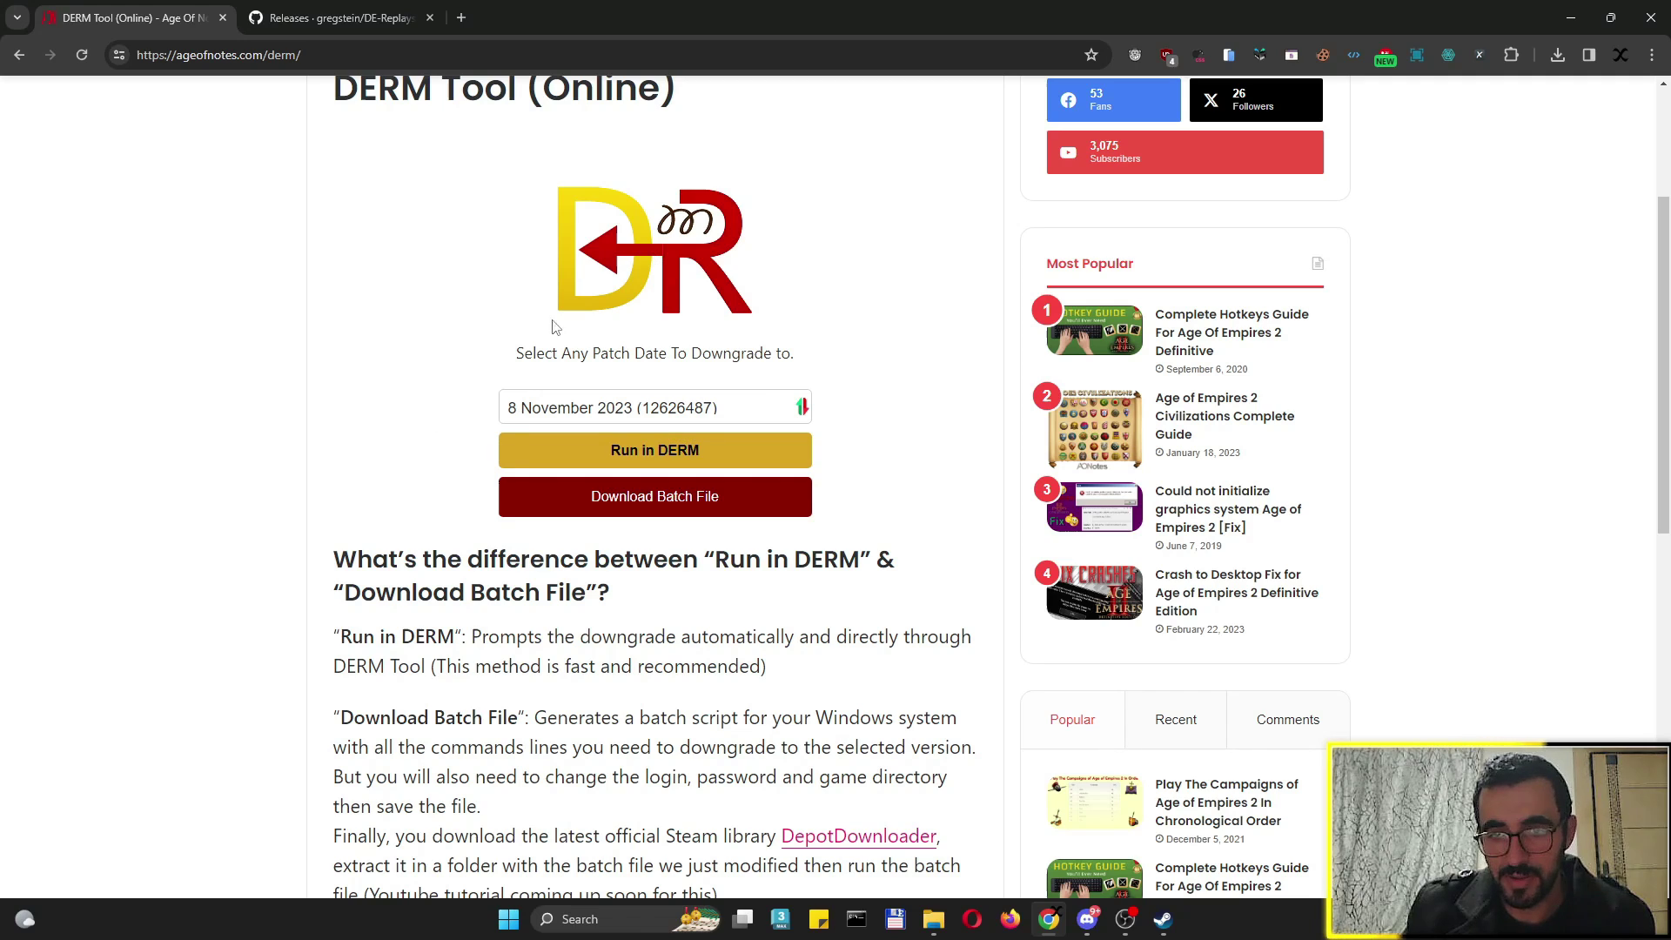
Reselect 8 November 2023 as the target patch on the DERM Tool (Online) page
{"action": "left_click", "coordinate": [601, 499]}
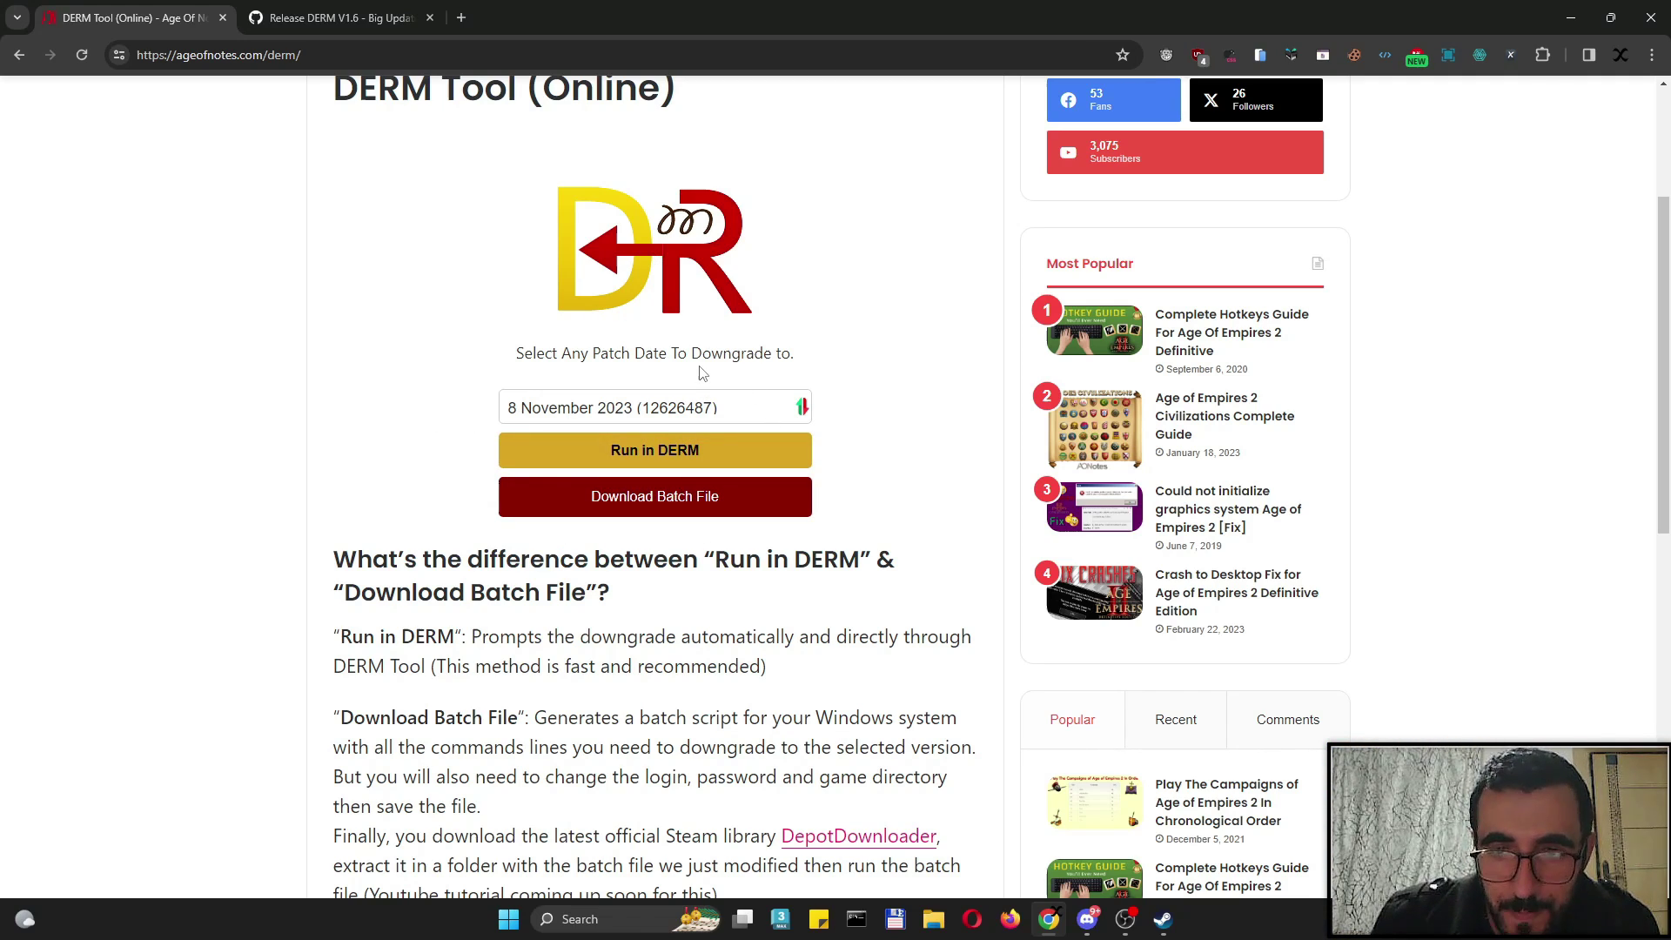
{"action": "left_click", "coordinate": [620, 409]}
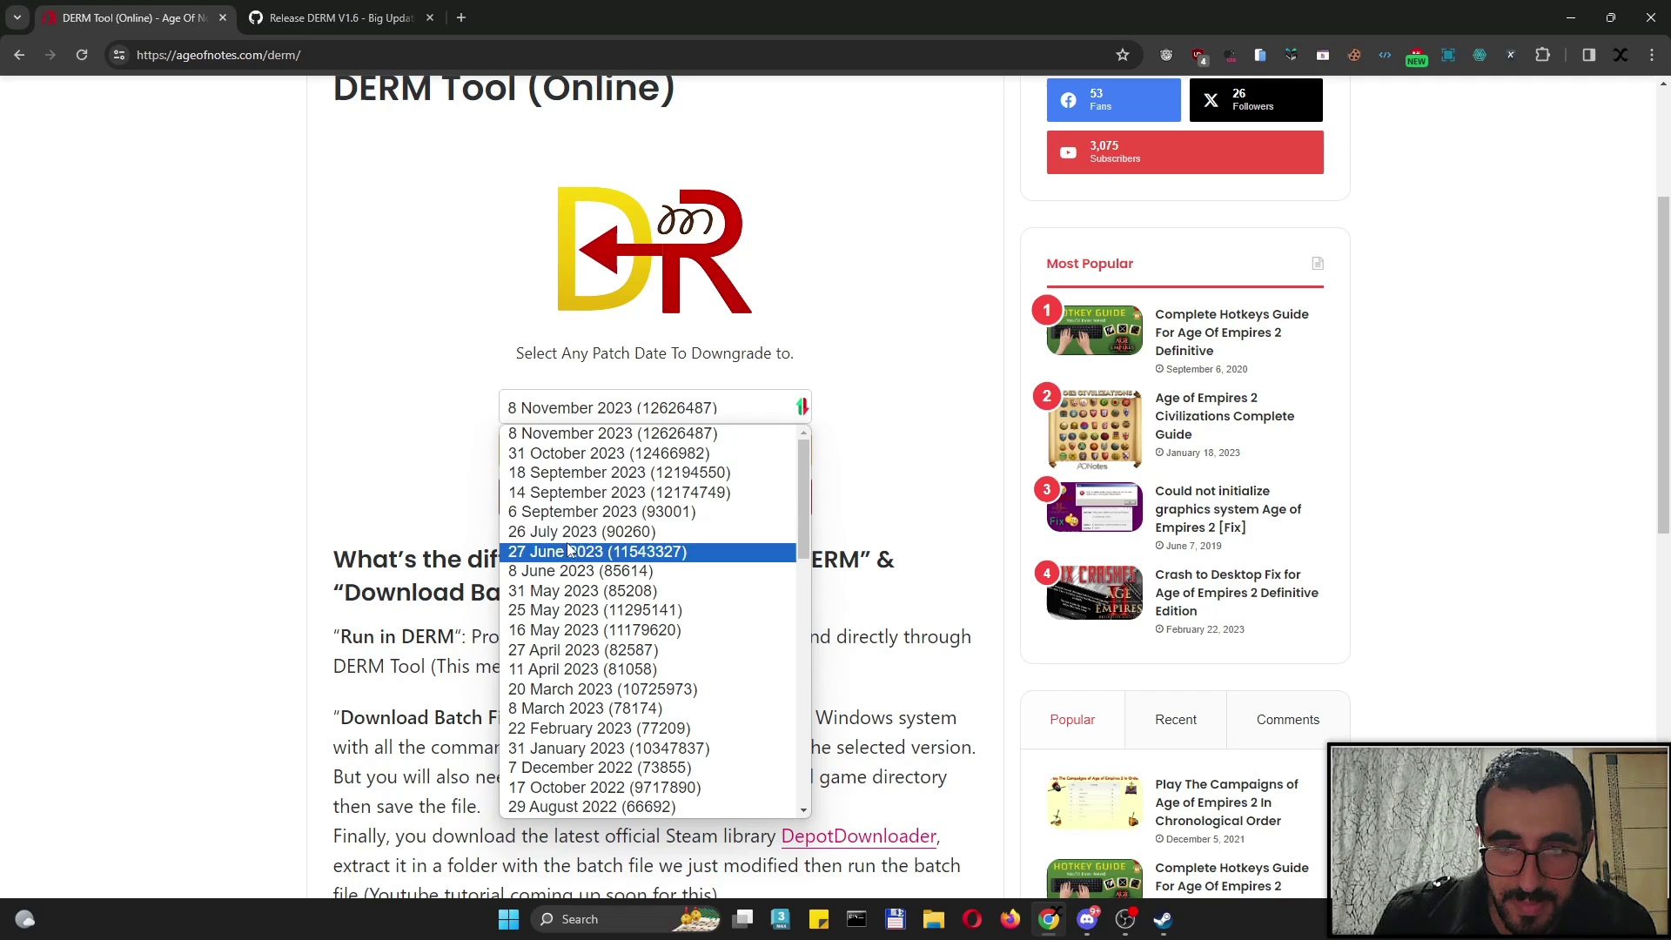
{"action": "left_click", "coordinate": [585, 443]}
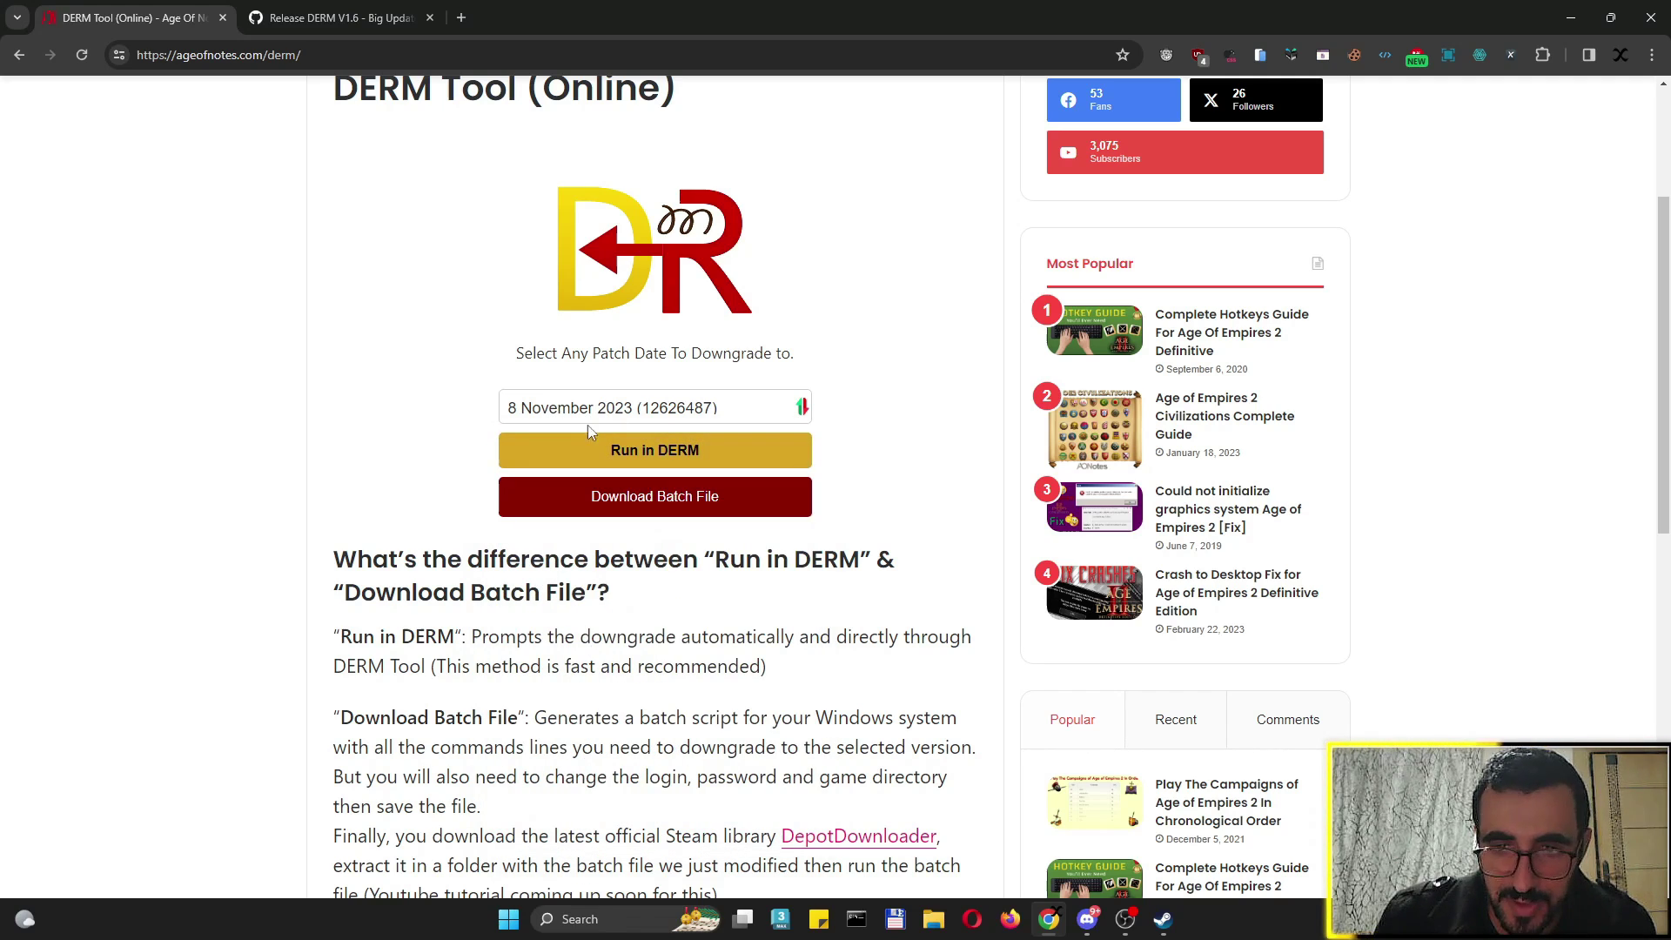
Rerun the downgrade in DEReplaysManager with saved Steam credentials, dismiss Steam Guard, then close the downgrader midway
{"action": "left_click", "coordinate": [620, 453]}
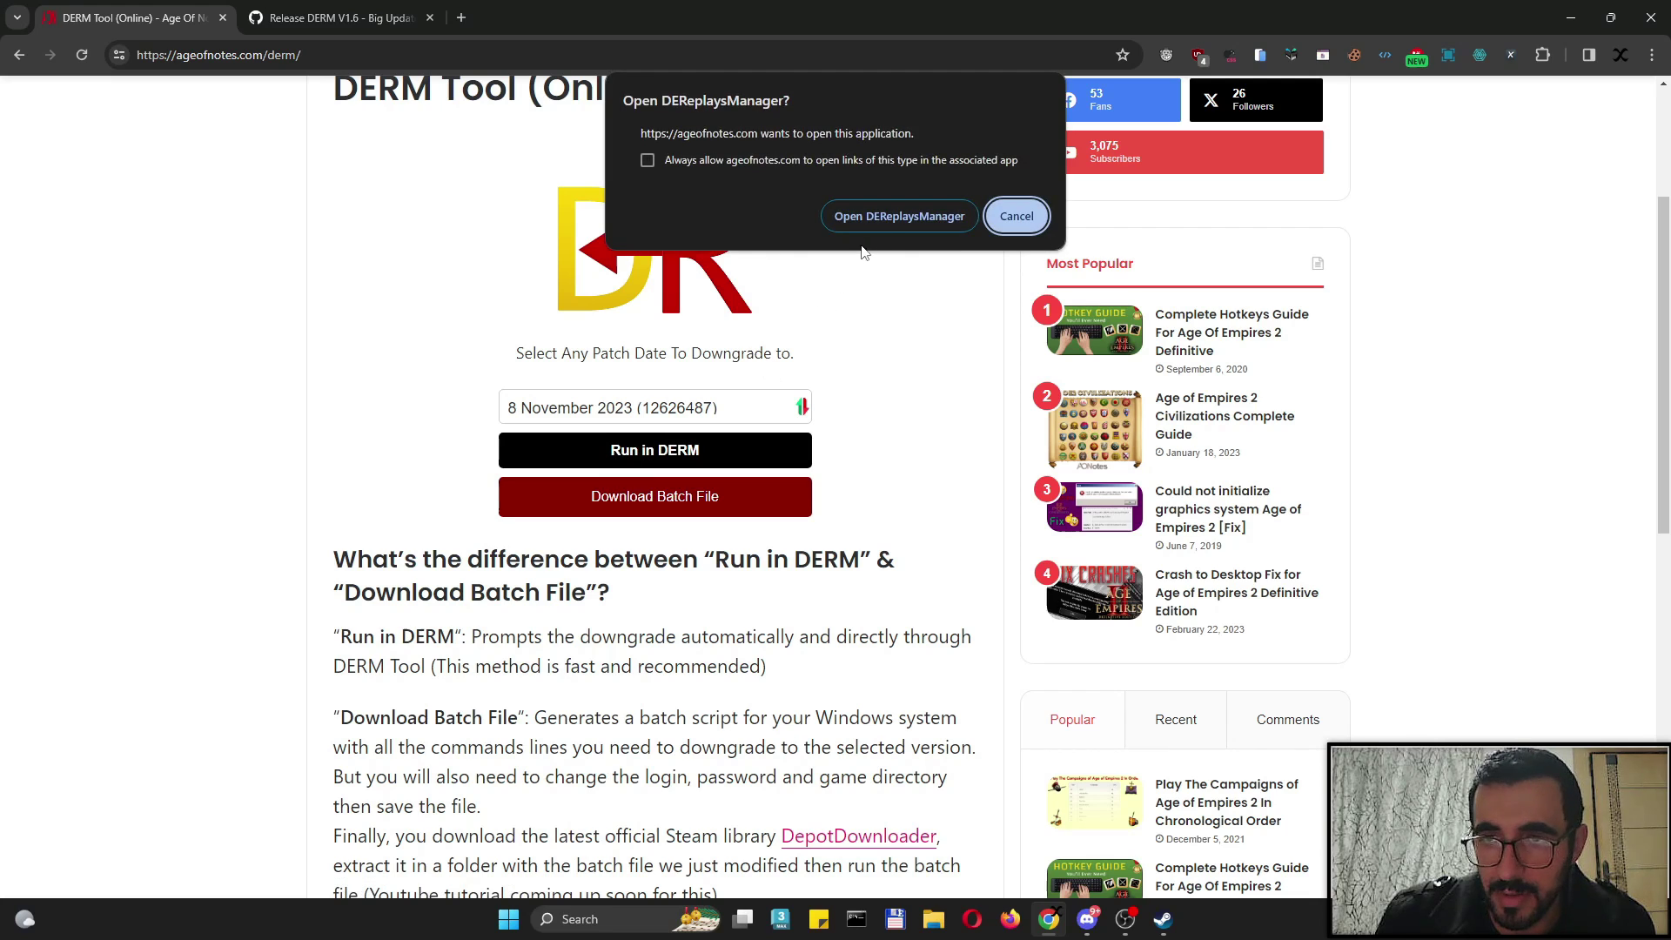
{"action": "left_click", "coordinate": [875, 219]}
{"action": "left_click", "coordinate": [742, 601]}
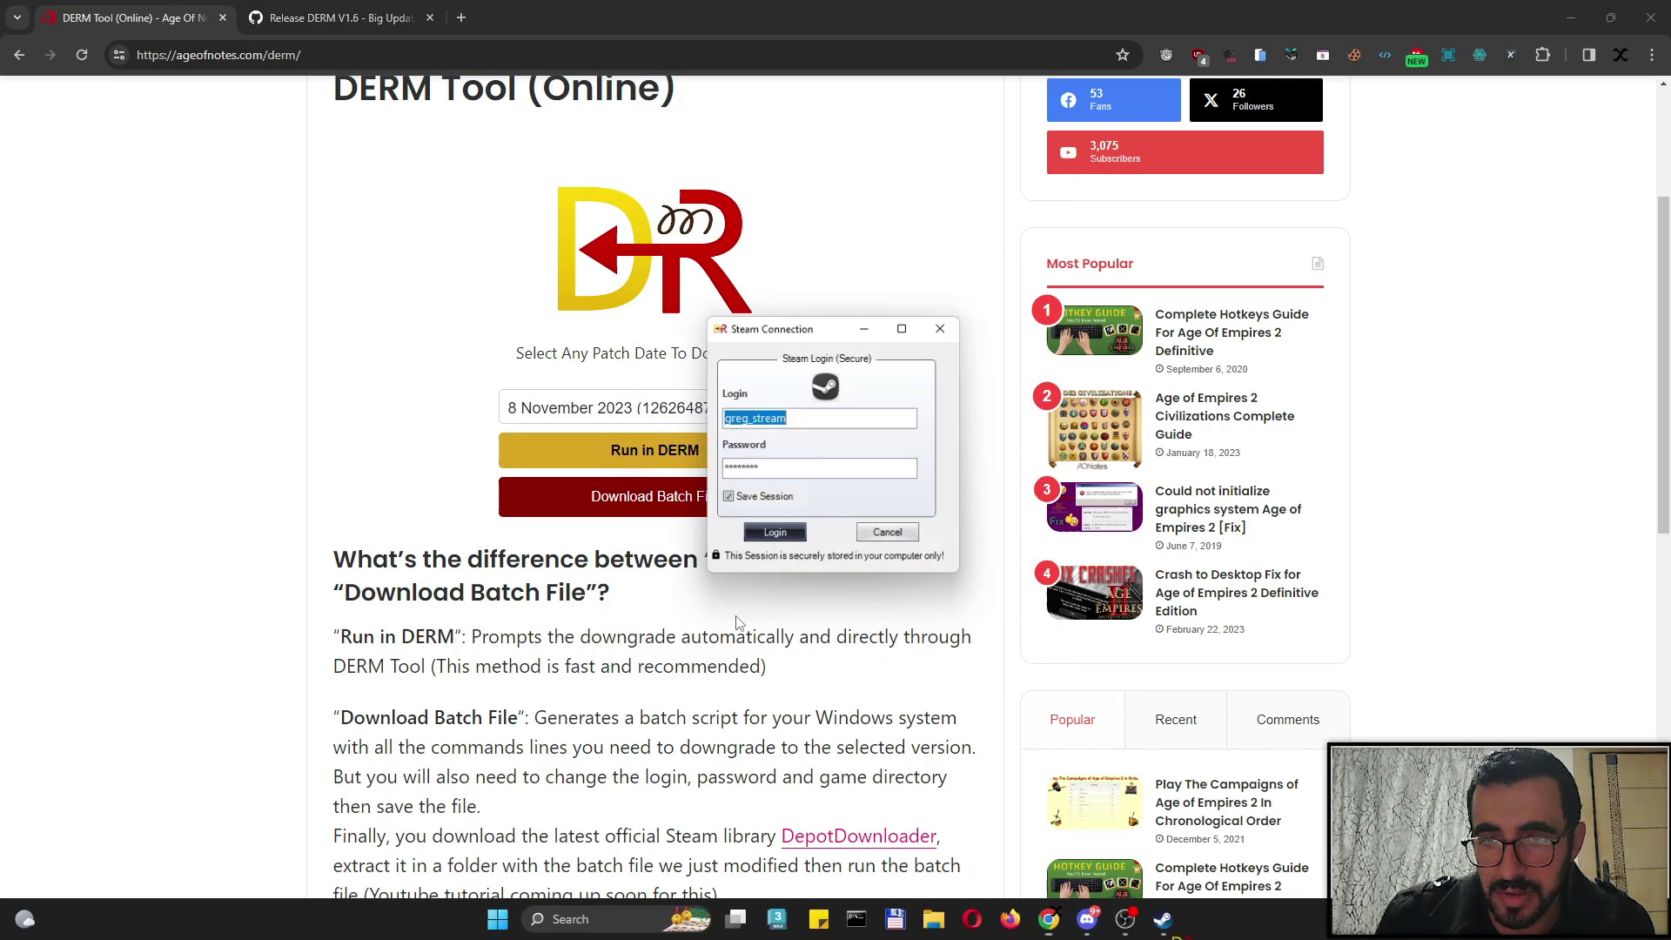
{"action": "left_click", "coordinate": [772, 535]}
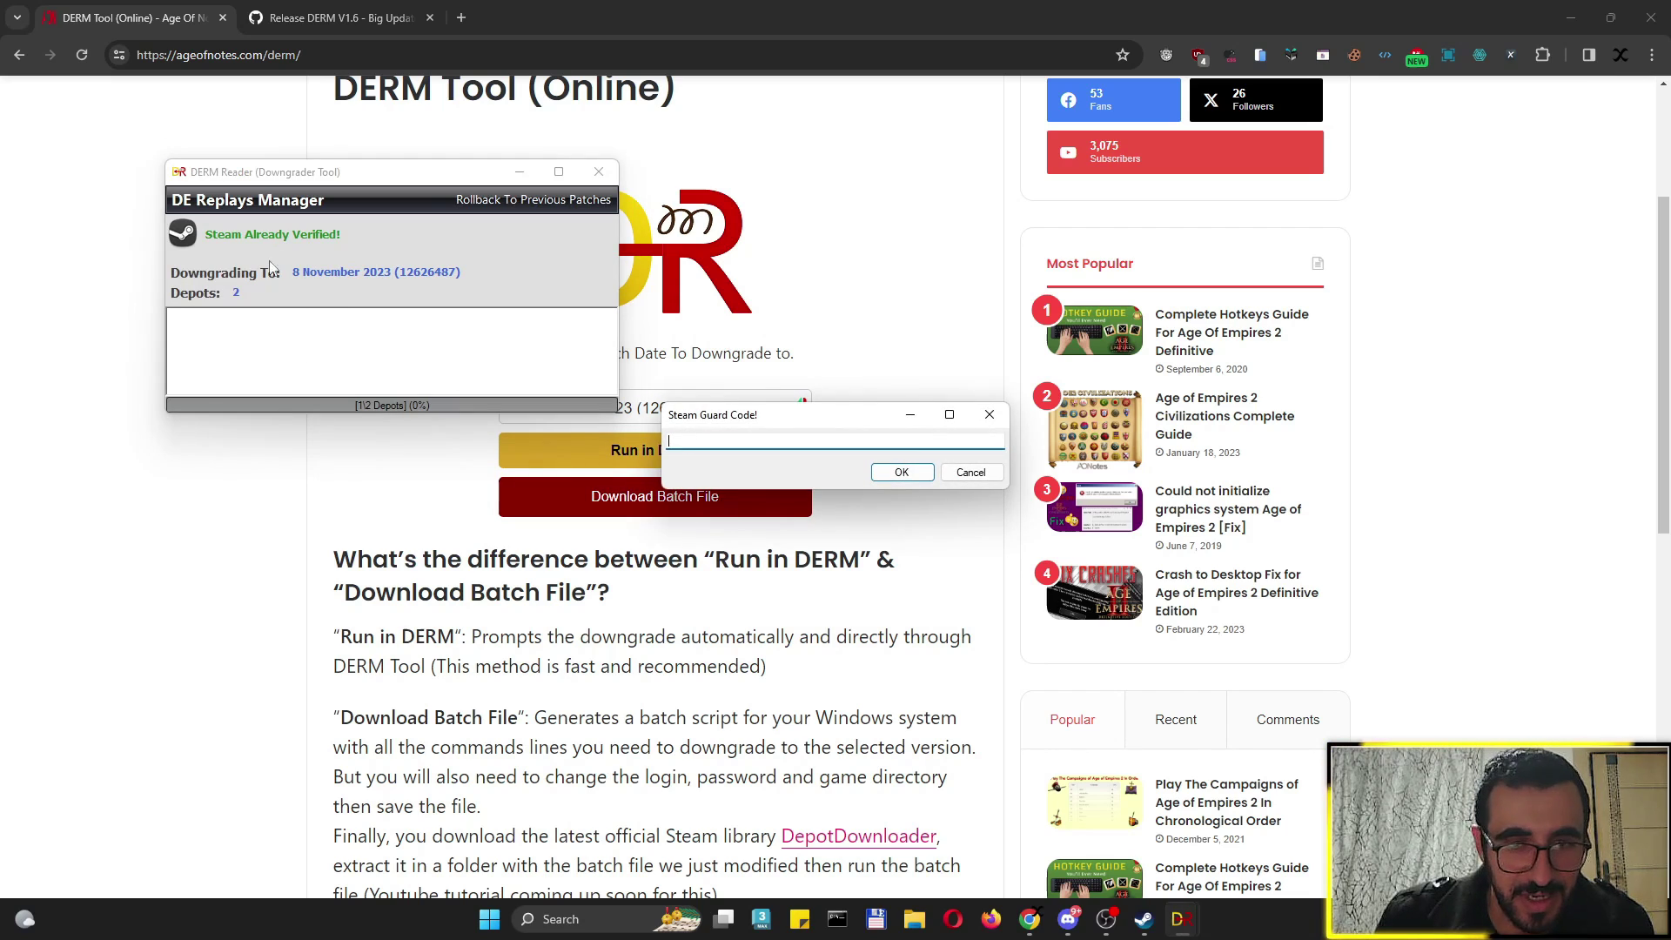
{"action": "left_click", "coordinate": [901, 473]}
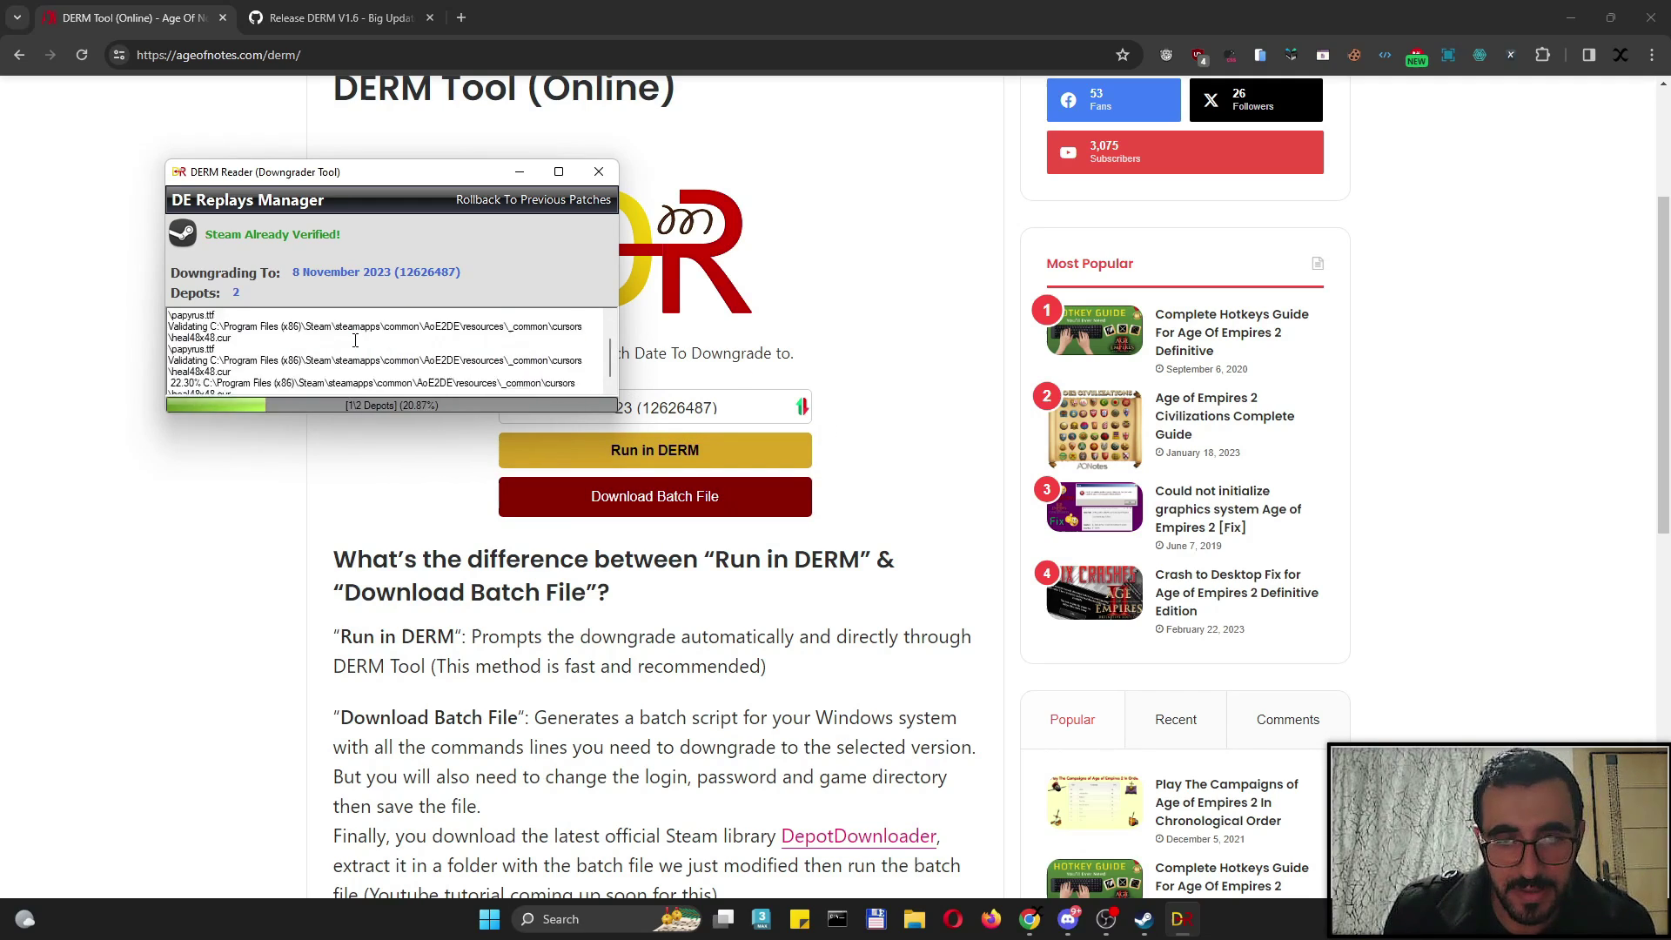
{"action": "left_click", "coordinate": [600, 173]}
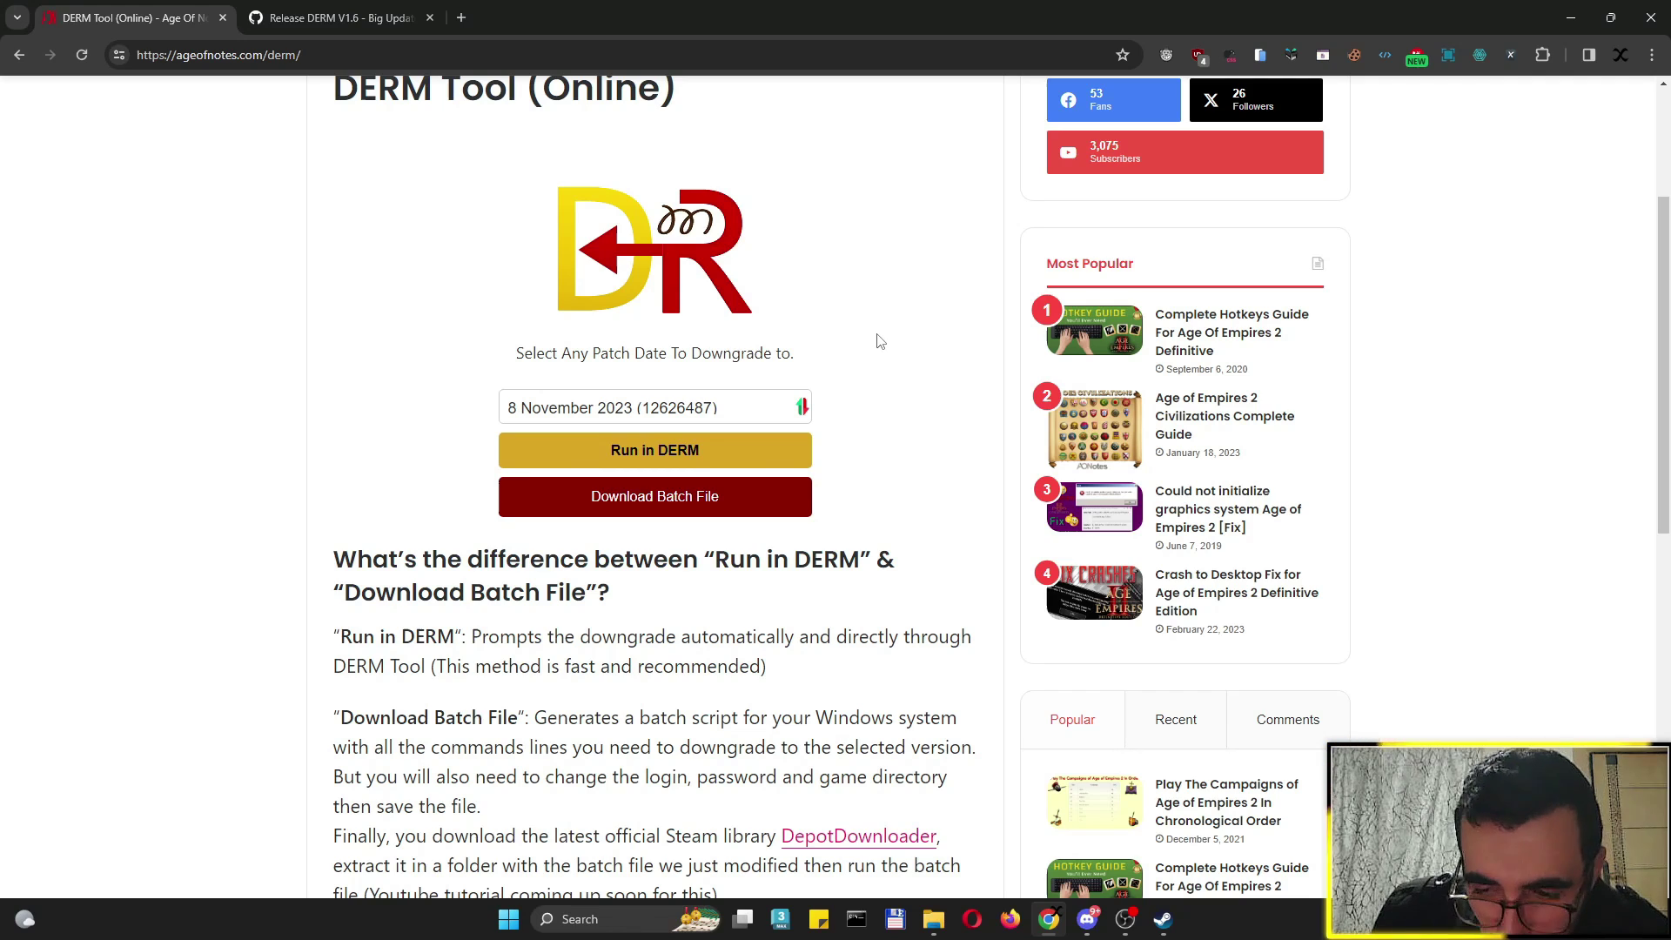
Open the DERM\Method 2 (Manual) folder in File Explorer
{"action": "left_click", "coordinate": [933, 919]}
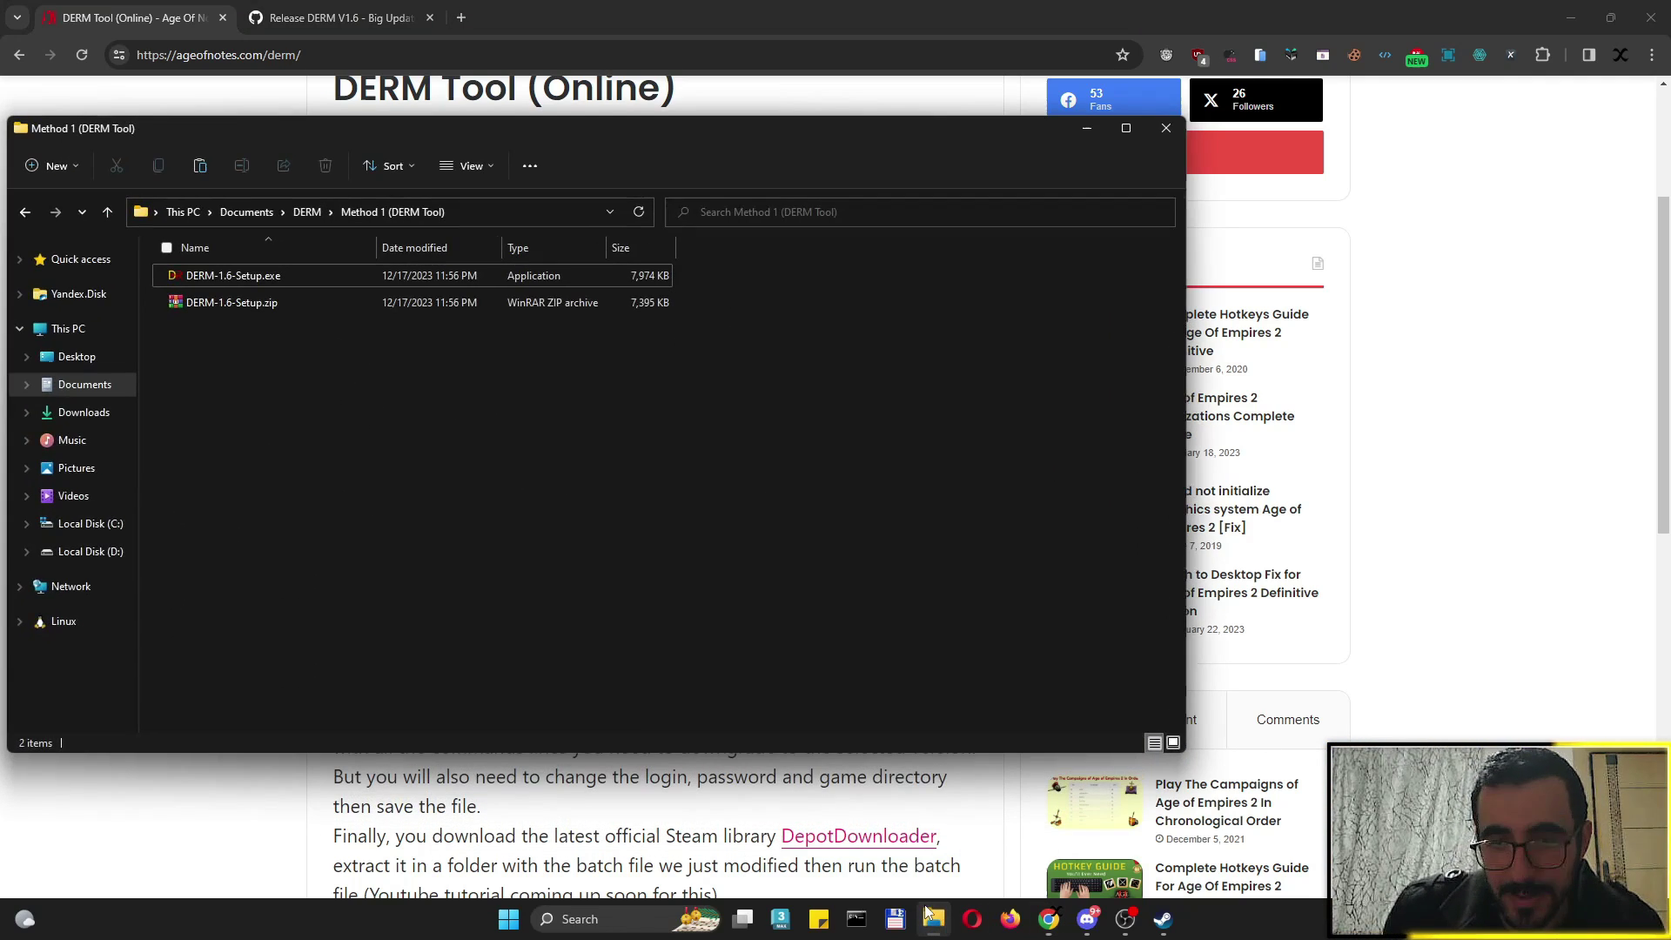
{"action": "left_click", "coordinate": [307, 212]}
{"action": "double_click", "coordinate": [222, 305]}
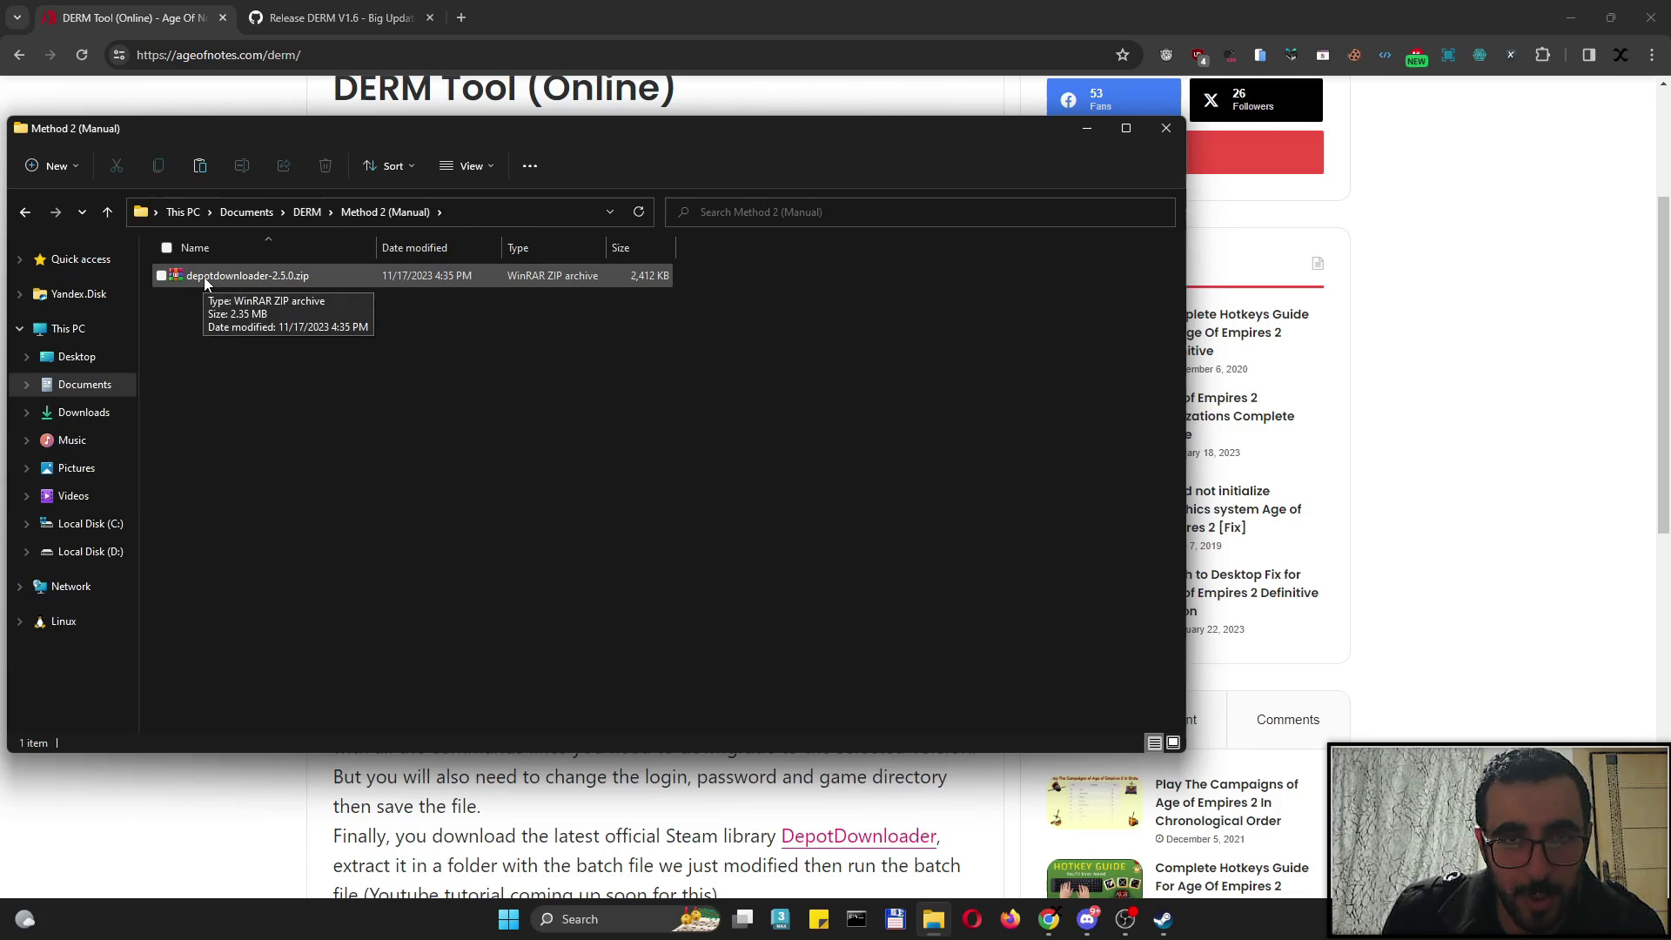
Search 'depot downloader' in a new tab and open SteamRE's DepotDownloader 2.5.0 releases page
{"action": "left_click", "coordinate": [463, 17]}
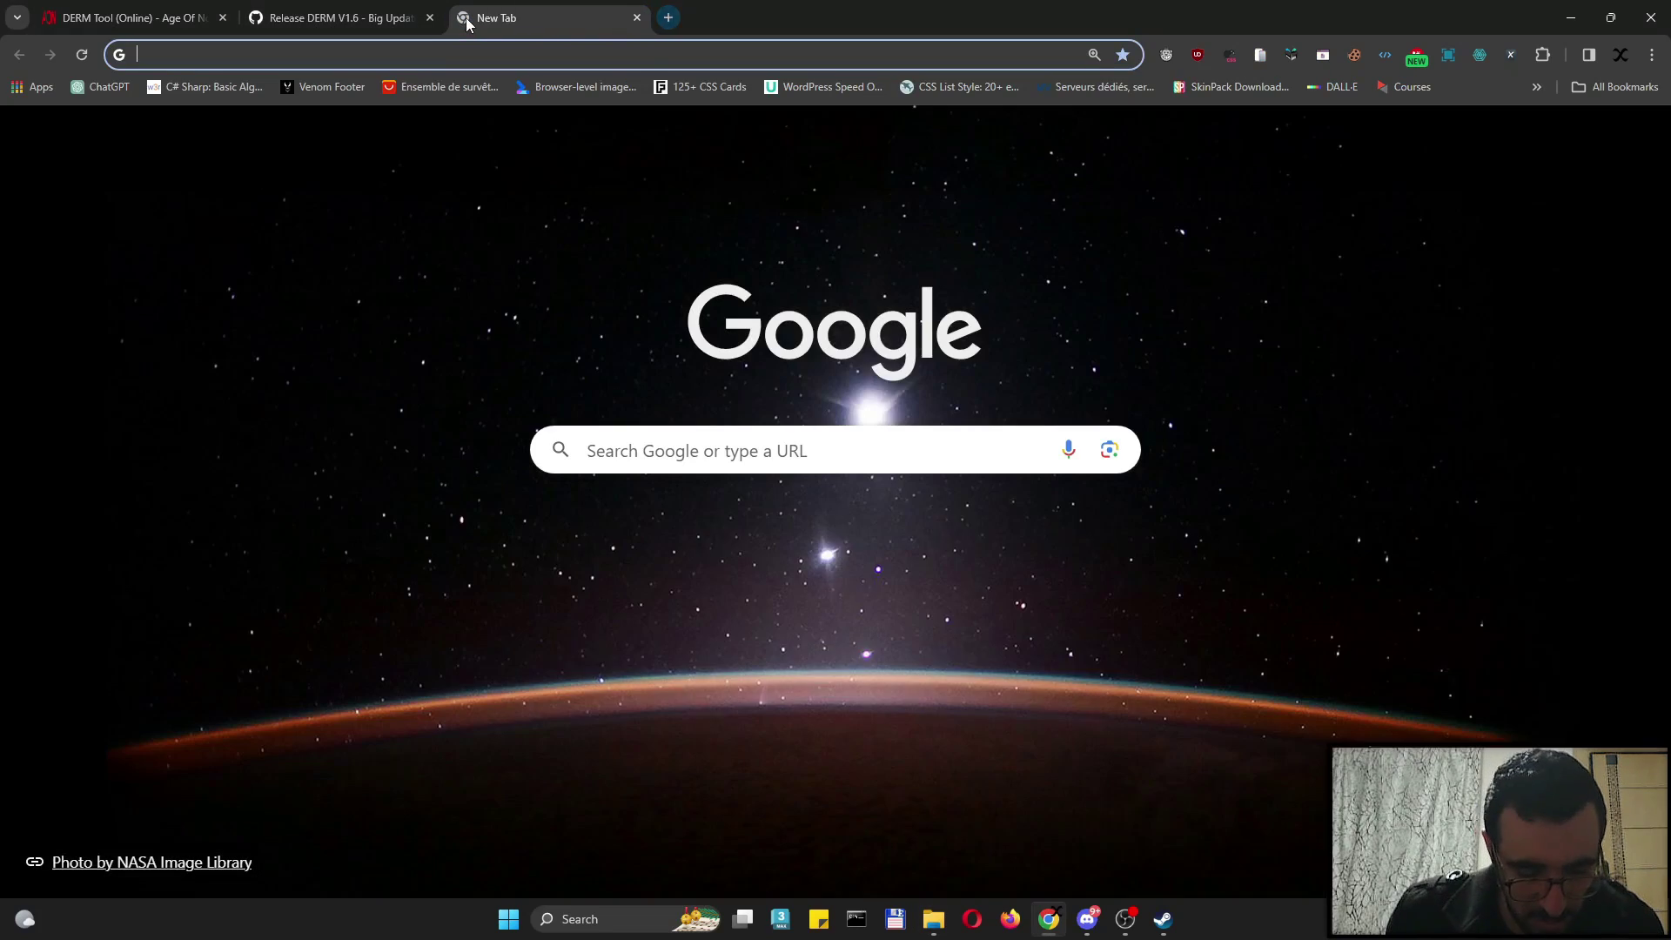
{"action": "type", "text": "depot downloader"}
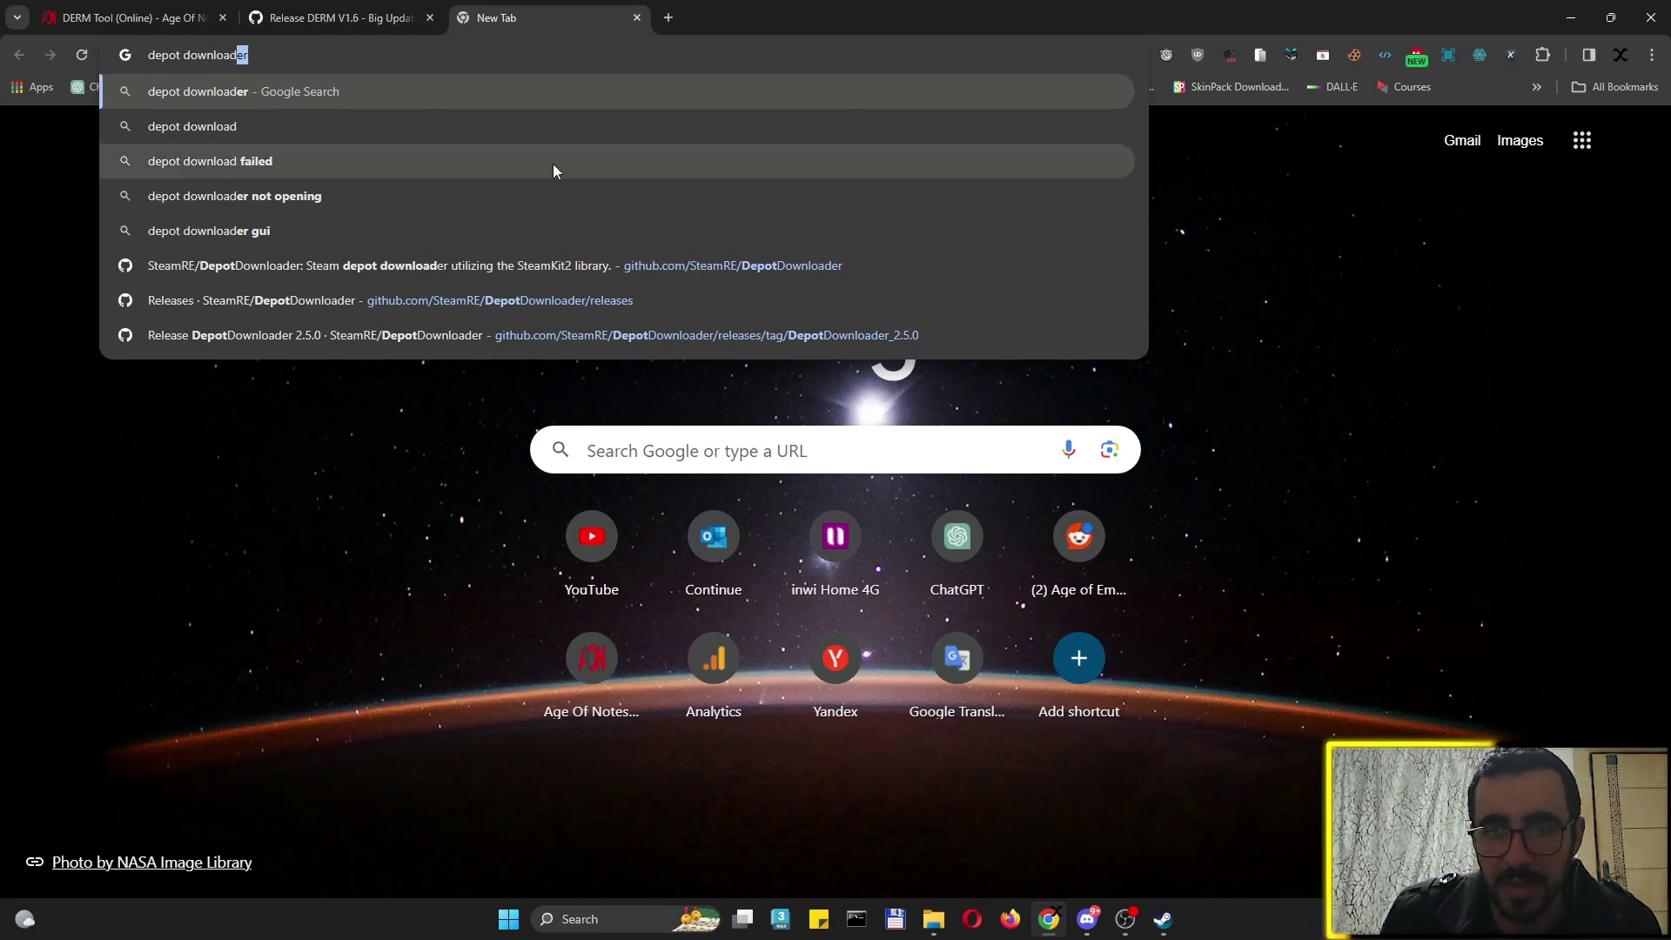
{"action": "left_click", "coordinate": [570, 302]}
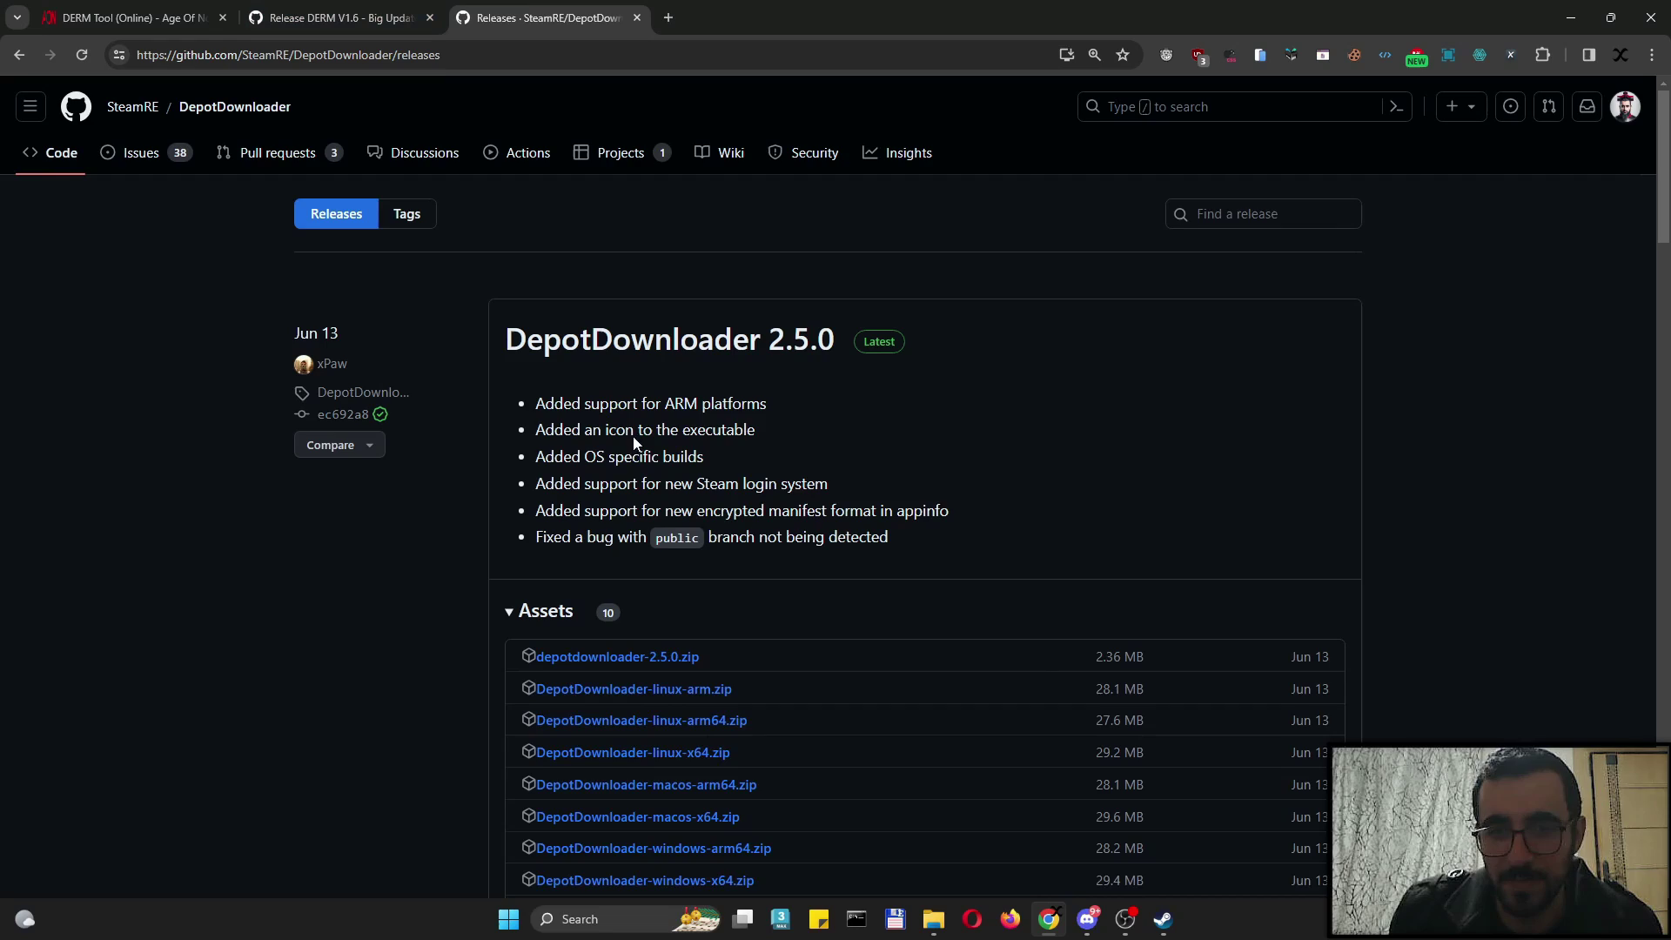
{"action": "scroll", "coordinate": [634, 443], "scroll_direction": "down", "scroll_amount": 3}
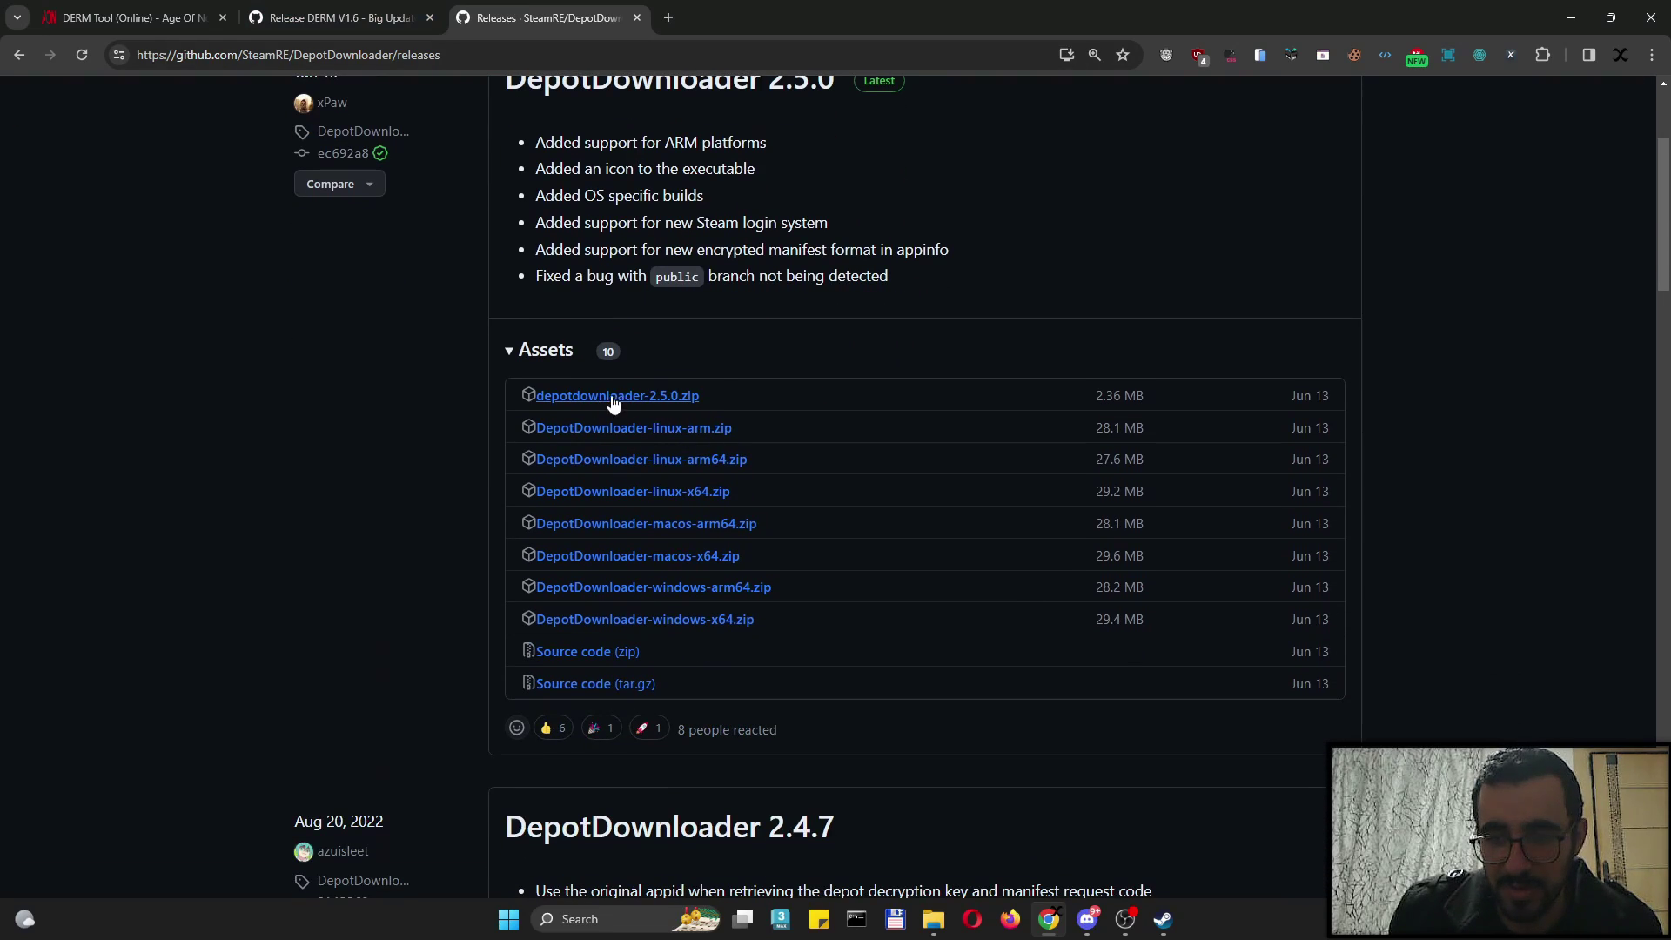
{"action": "left_click_drag", "start_coordinate": [735, 394], "coordinate": [773, 404]}
{"action": "scroll", "coordinate": [791, 627], "scroll_direction": "up", "scroll_amount": 2}
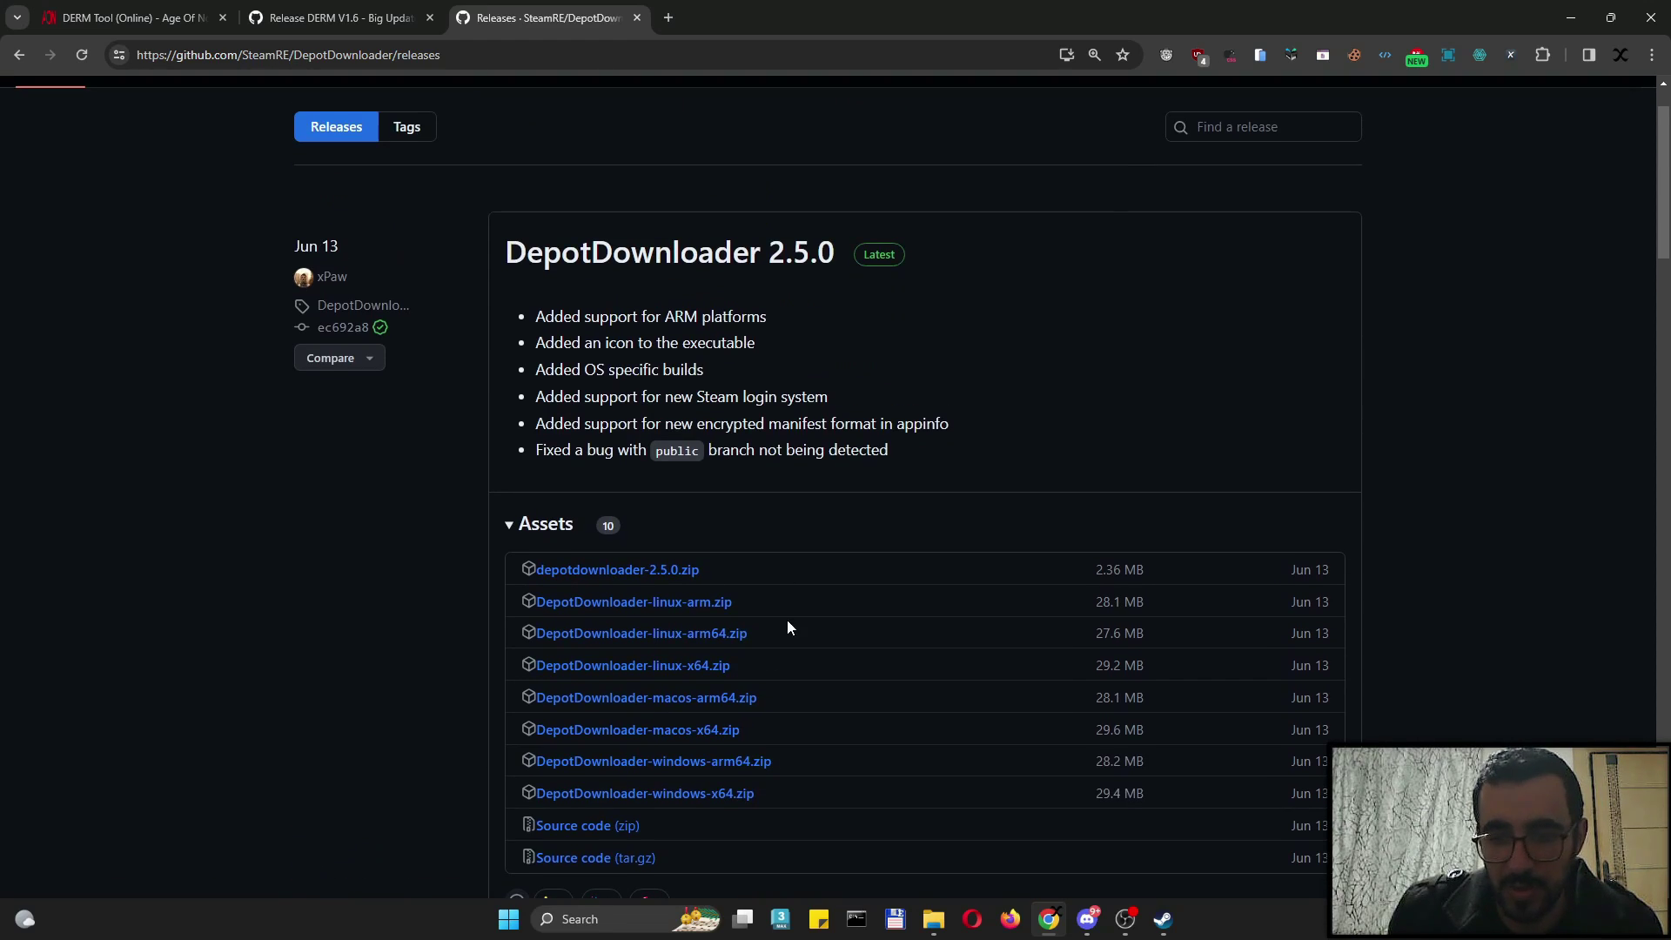
Extract all ten files of depotdownloader-2.5.0.zip into Method 2 (Manual) and close WinRAR
{"action": "left_click", "coordinate": [932, 921]}
{"action": "double_click", "coordinate": [290, 278]}
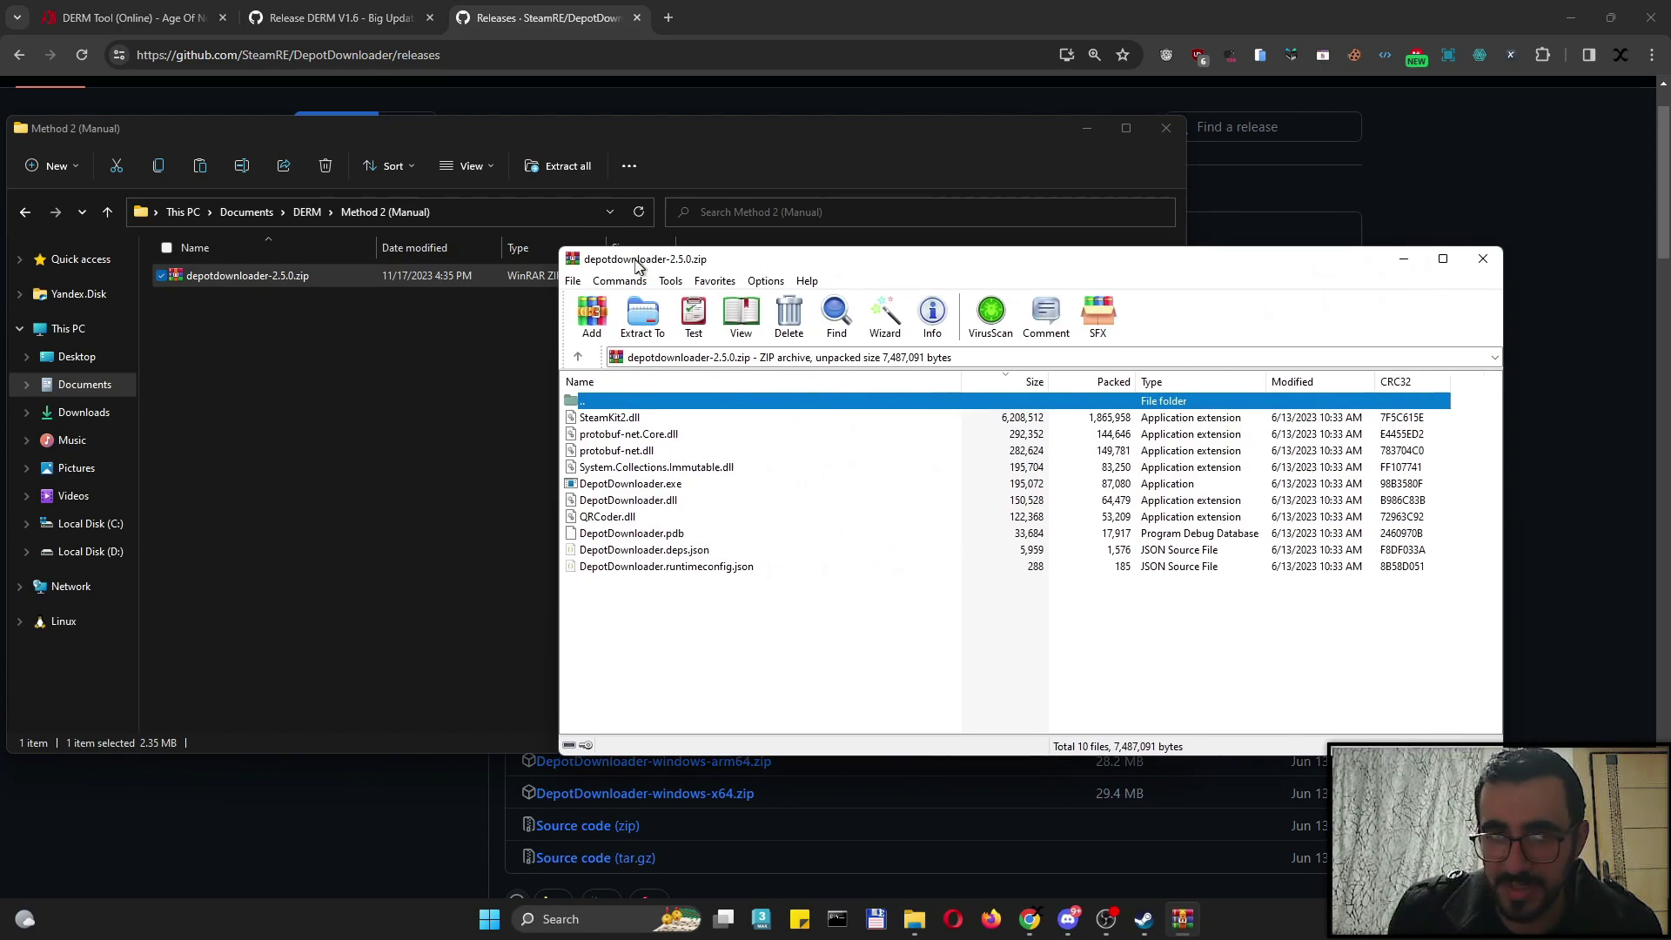
{"action": "left_click_drag", "start_coordinate": [710, 631], "coordinate": [610, 416]}
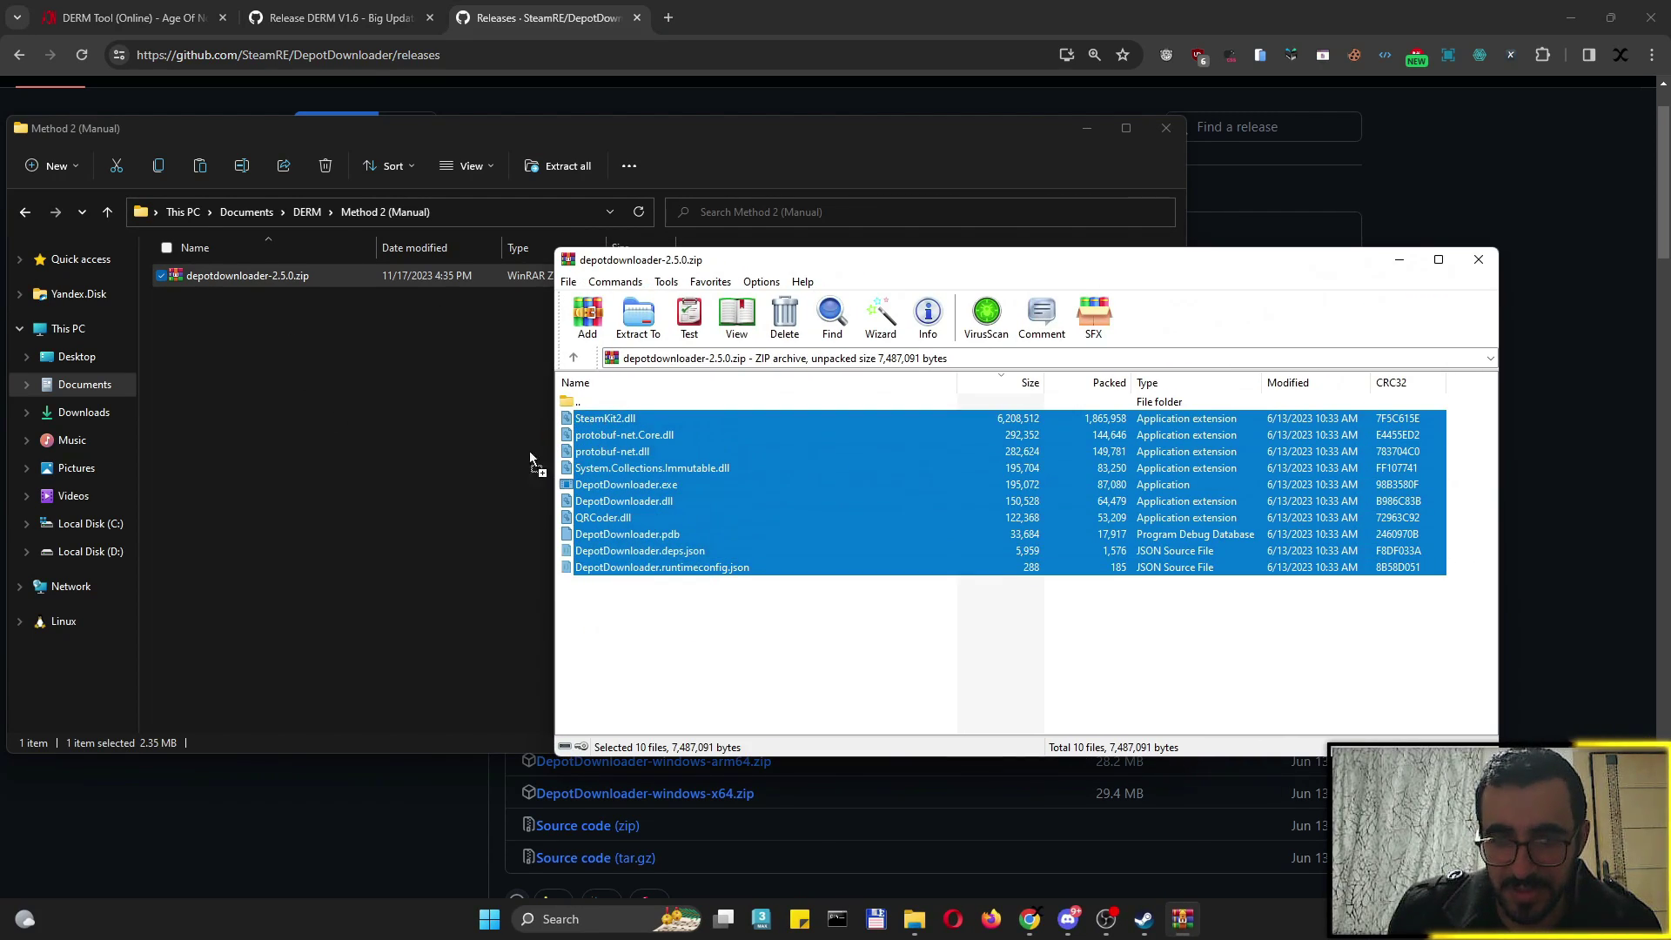
{"action": "left_click", "coordinate": [360, 484]}
{"action": "key", "text": "ctrl+v"}
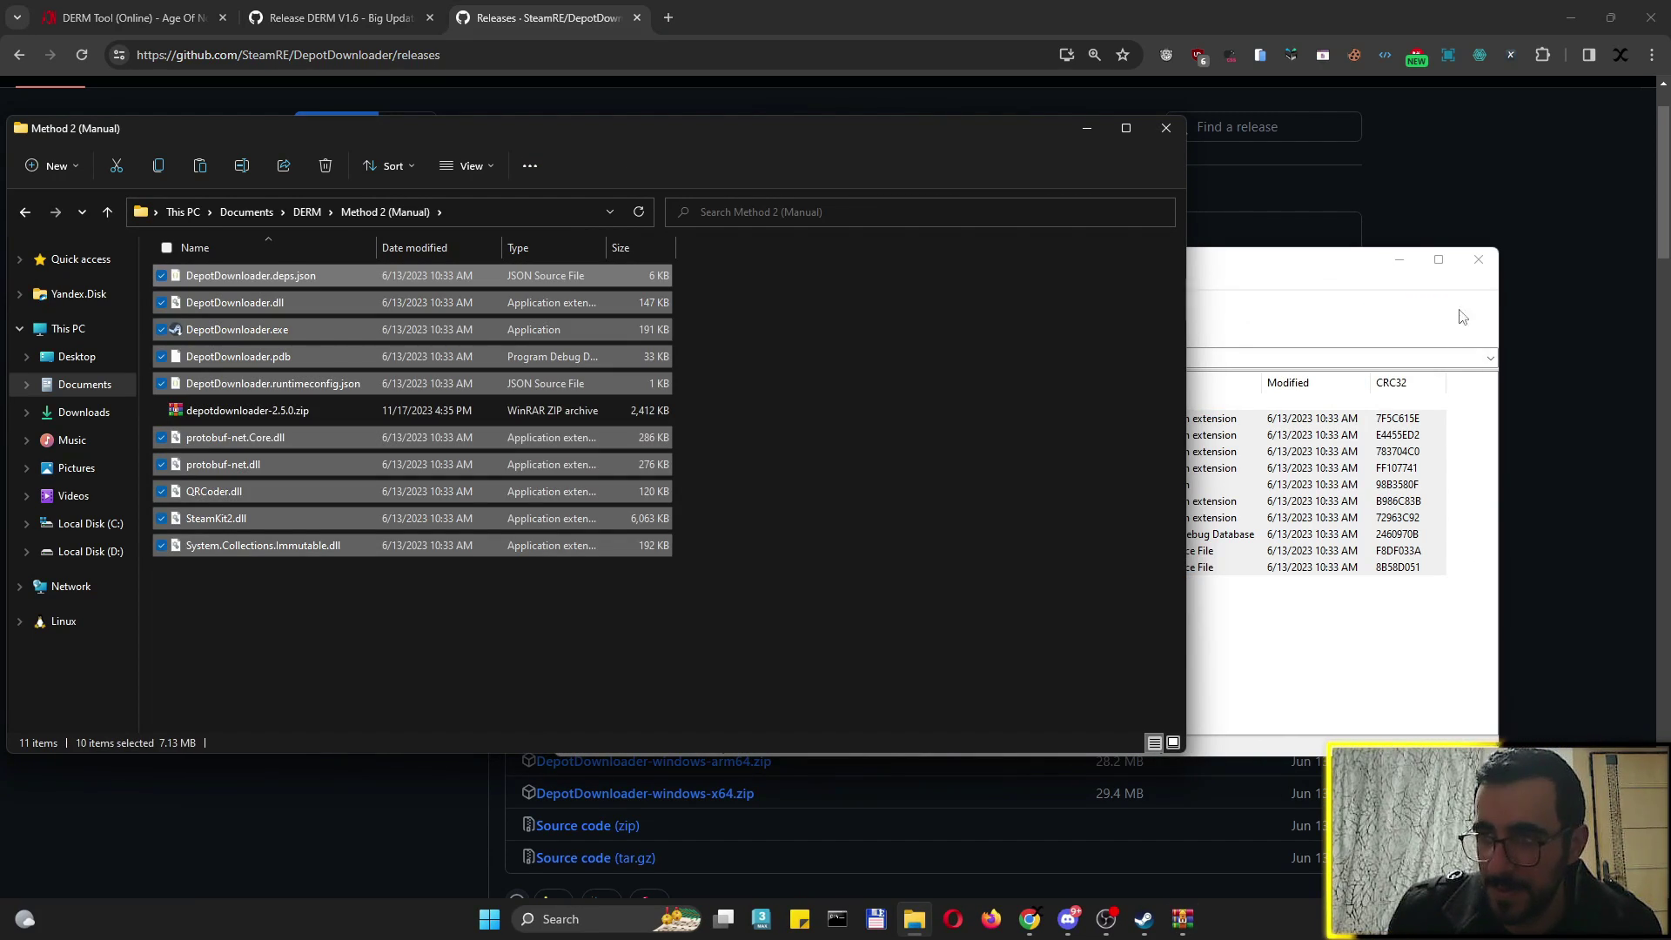
{"action": "key", "text": "Escape"}
Clear the selection, move the Method 2 folder window right, and go back to the DERM Tool page
{"action": "left_click", "coordinate": [391, 599]}
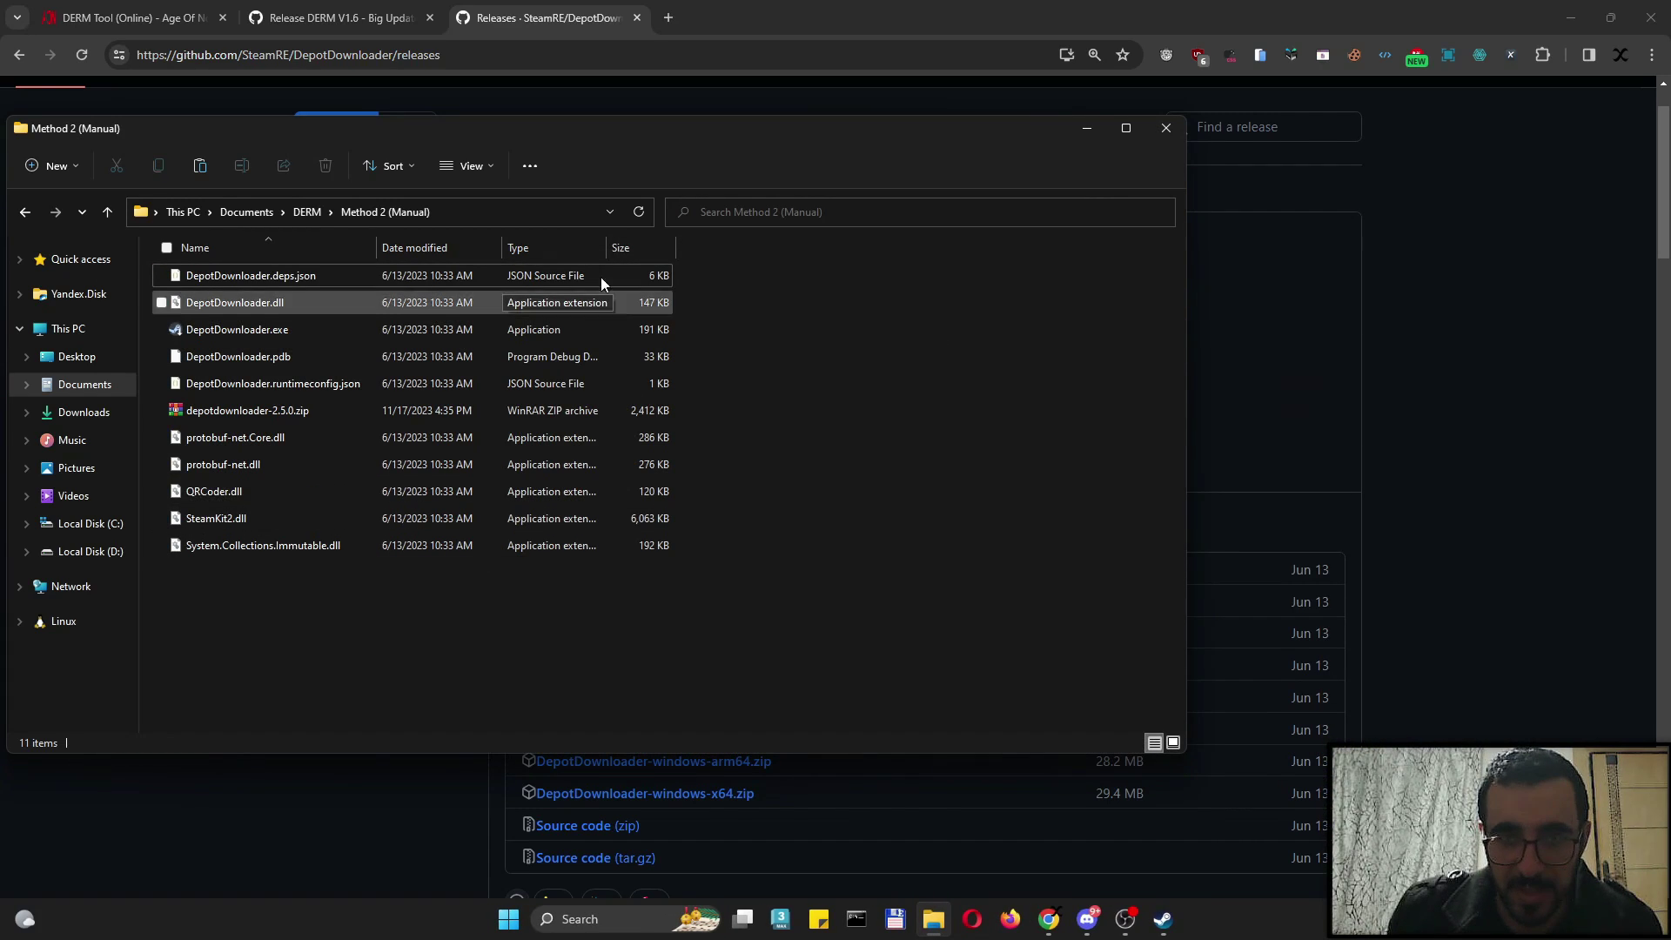
{"action": "left_click_drag", "start_coordinate": [519, 136], "coordinate": [775, 131]}
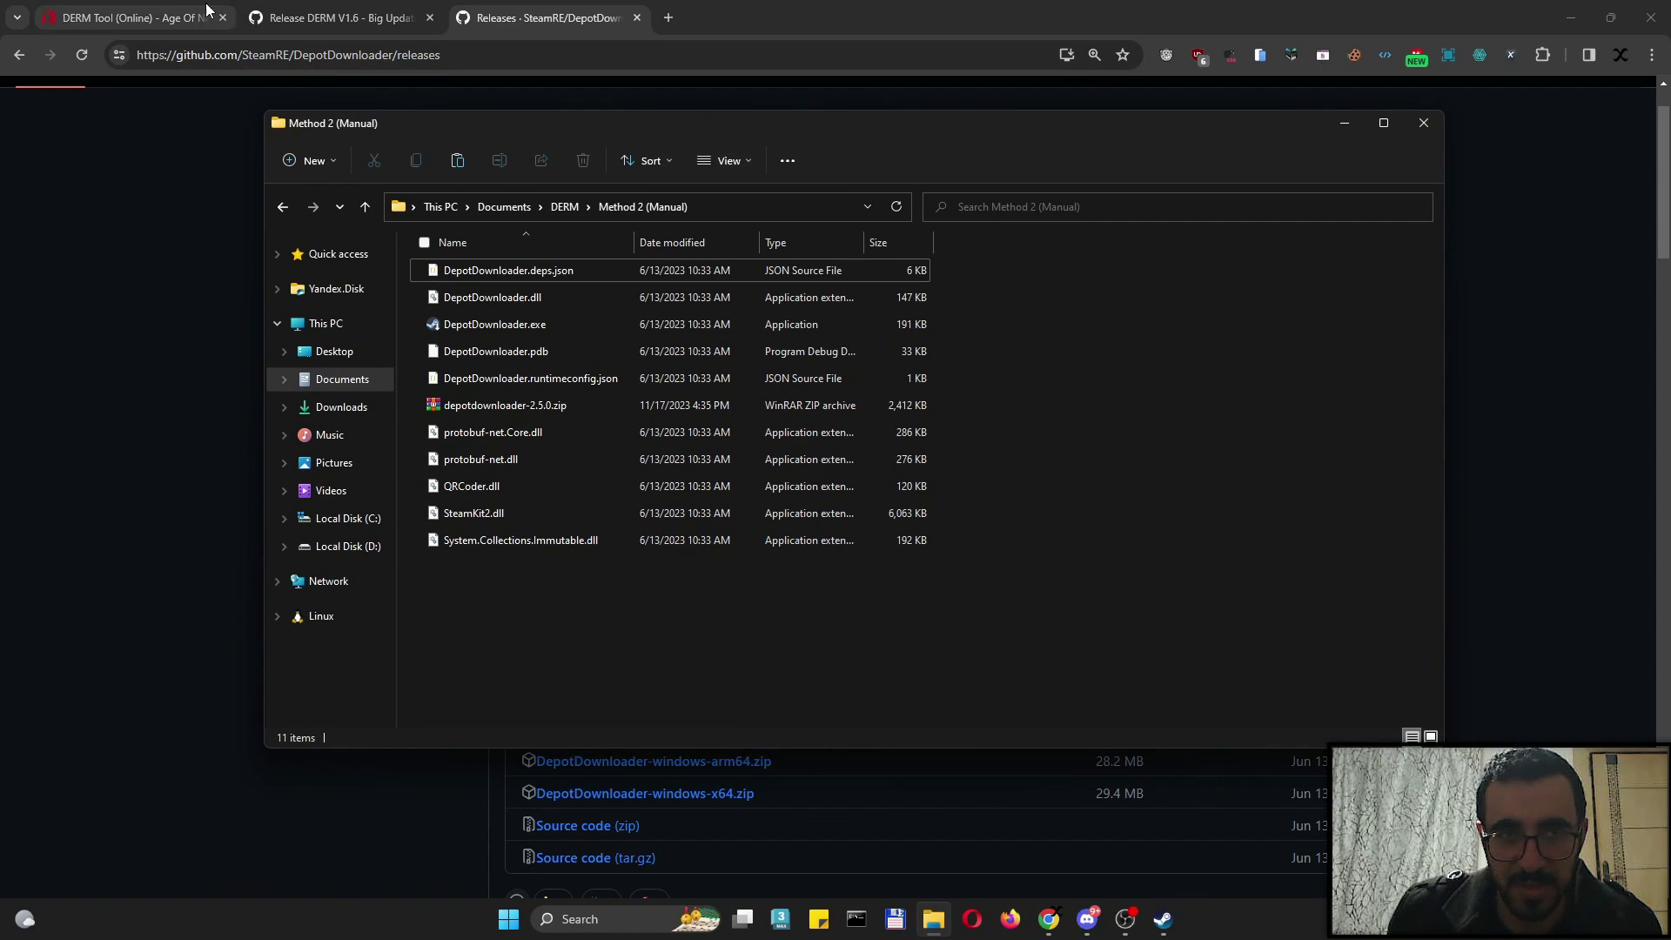
{"action": "left_click", "coordinate": [180, 11]}
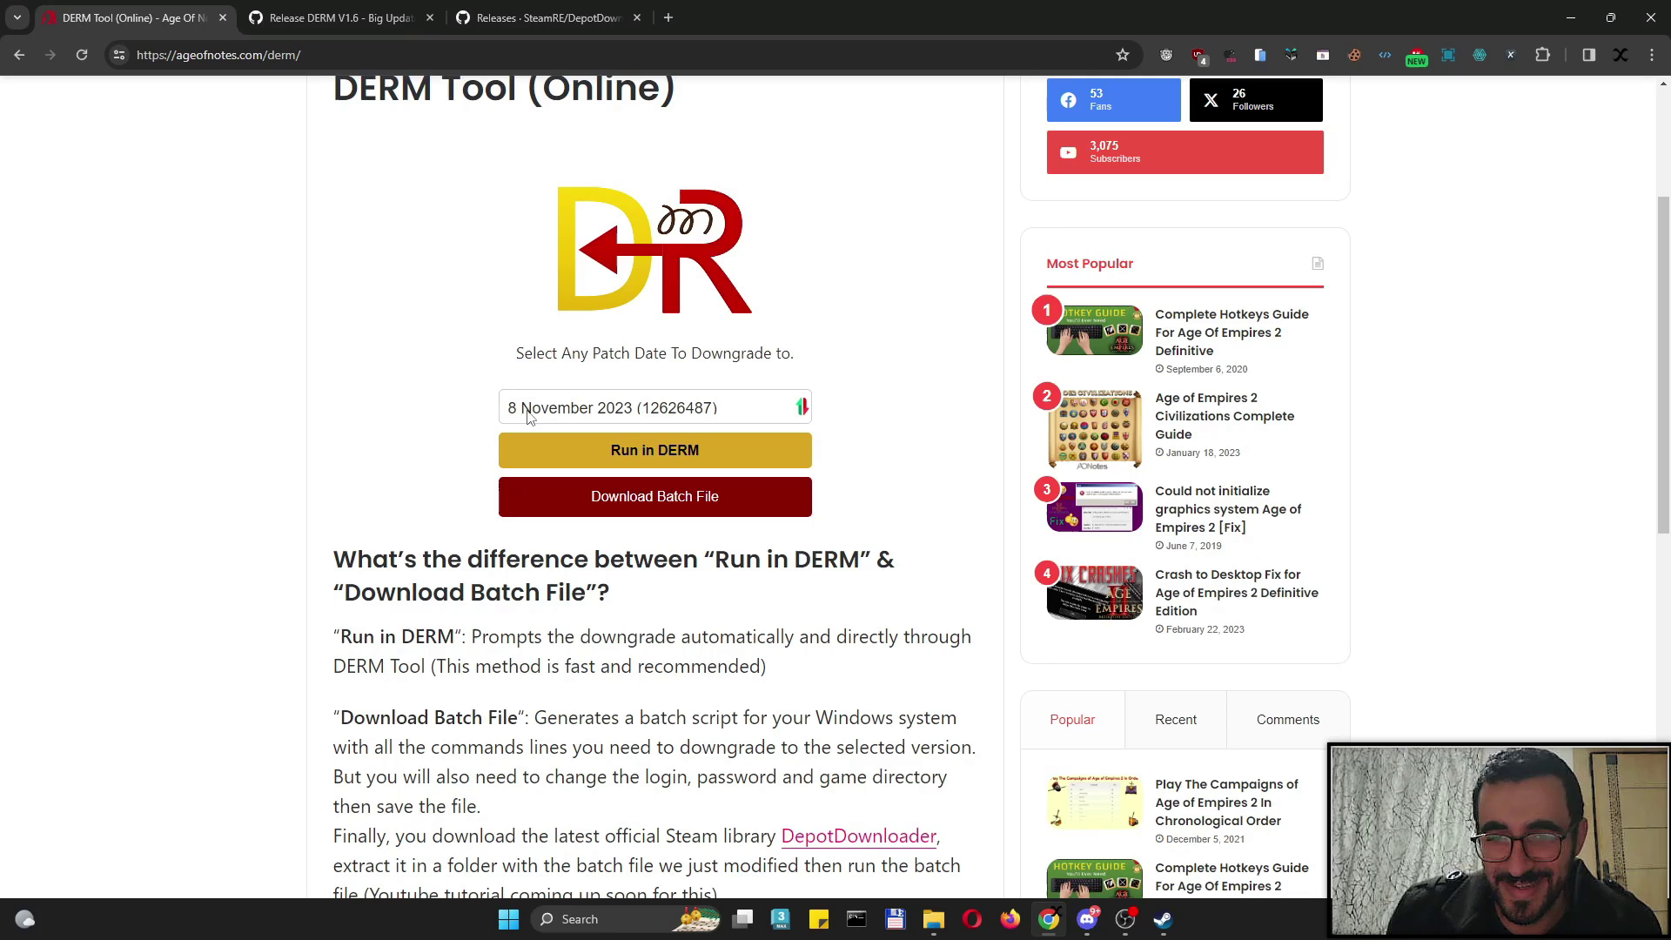
{"action": "left_click", "coordinate": [568, 416]}
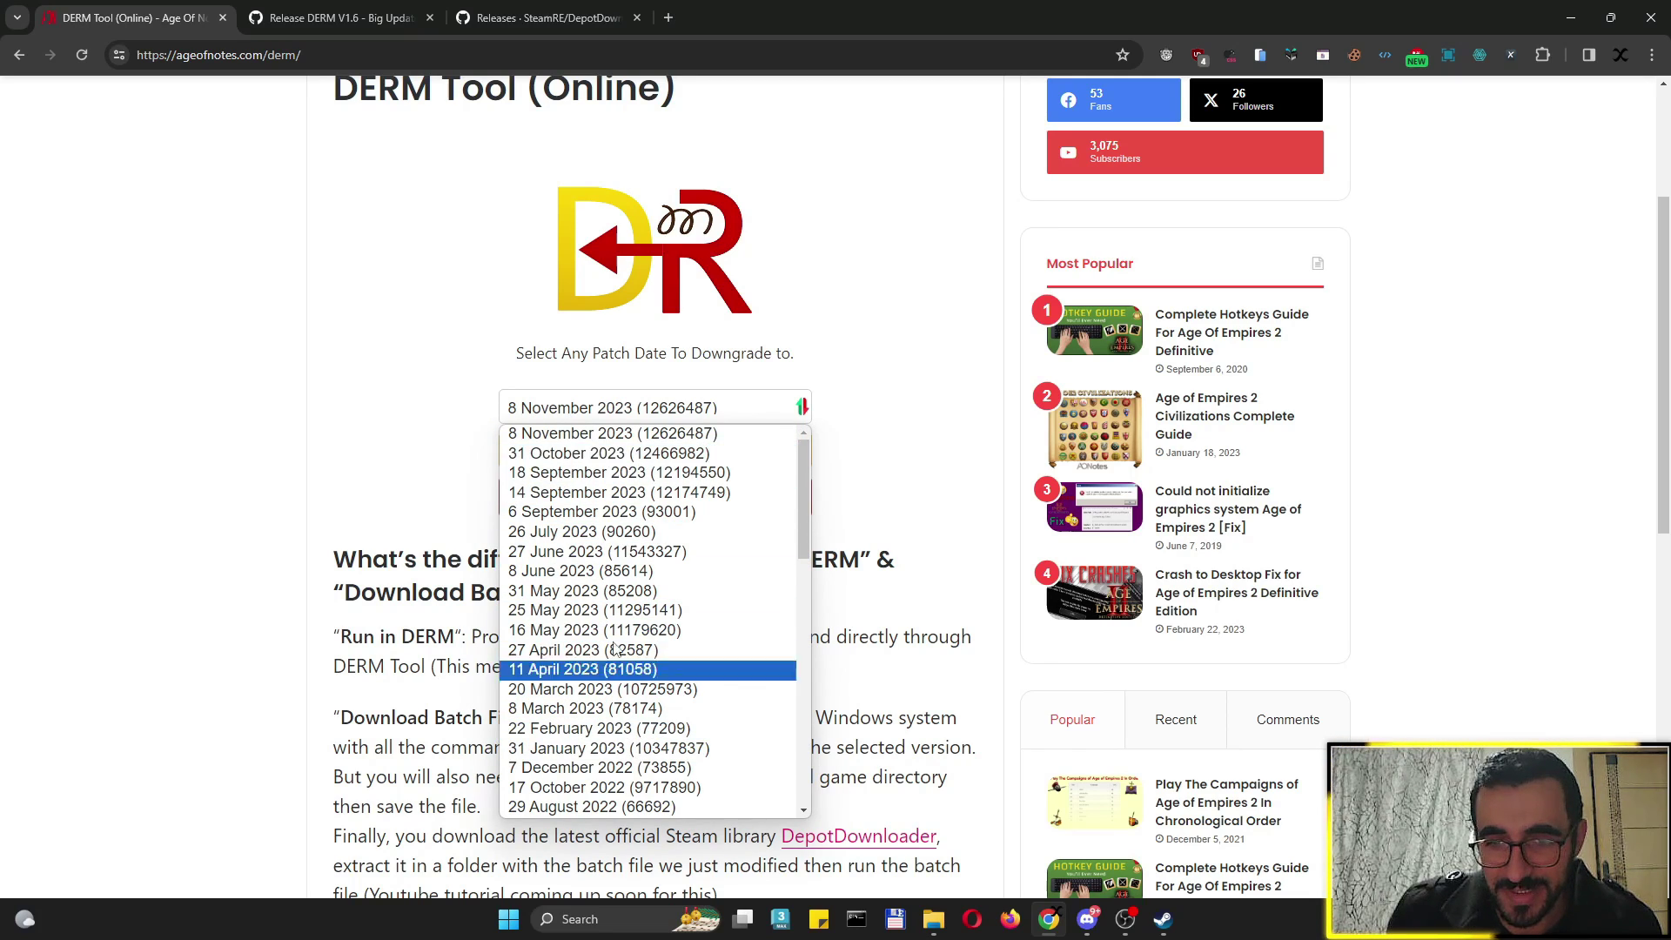
{"action": "left_click", "coordinate": [624, 416]}
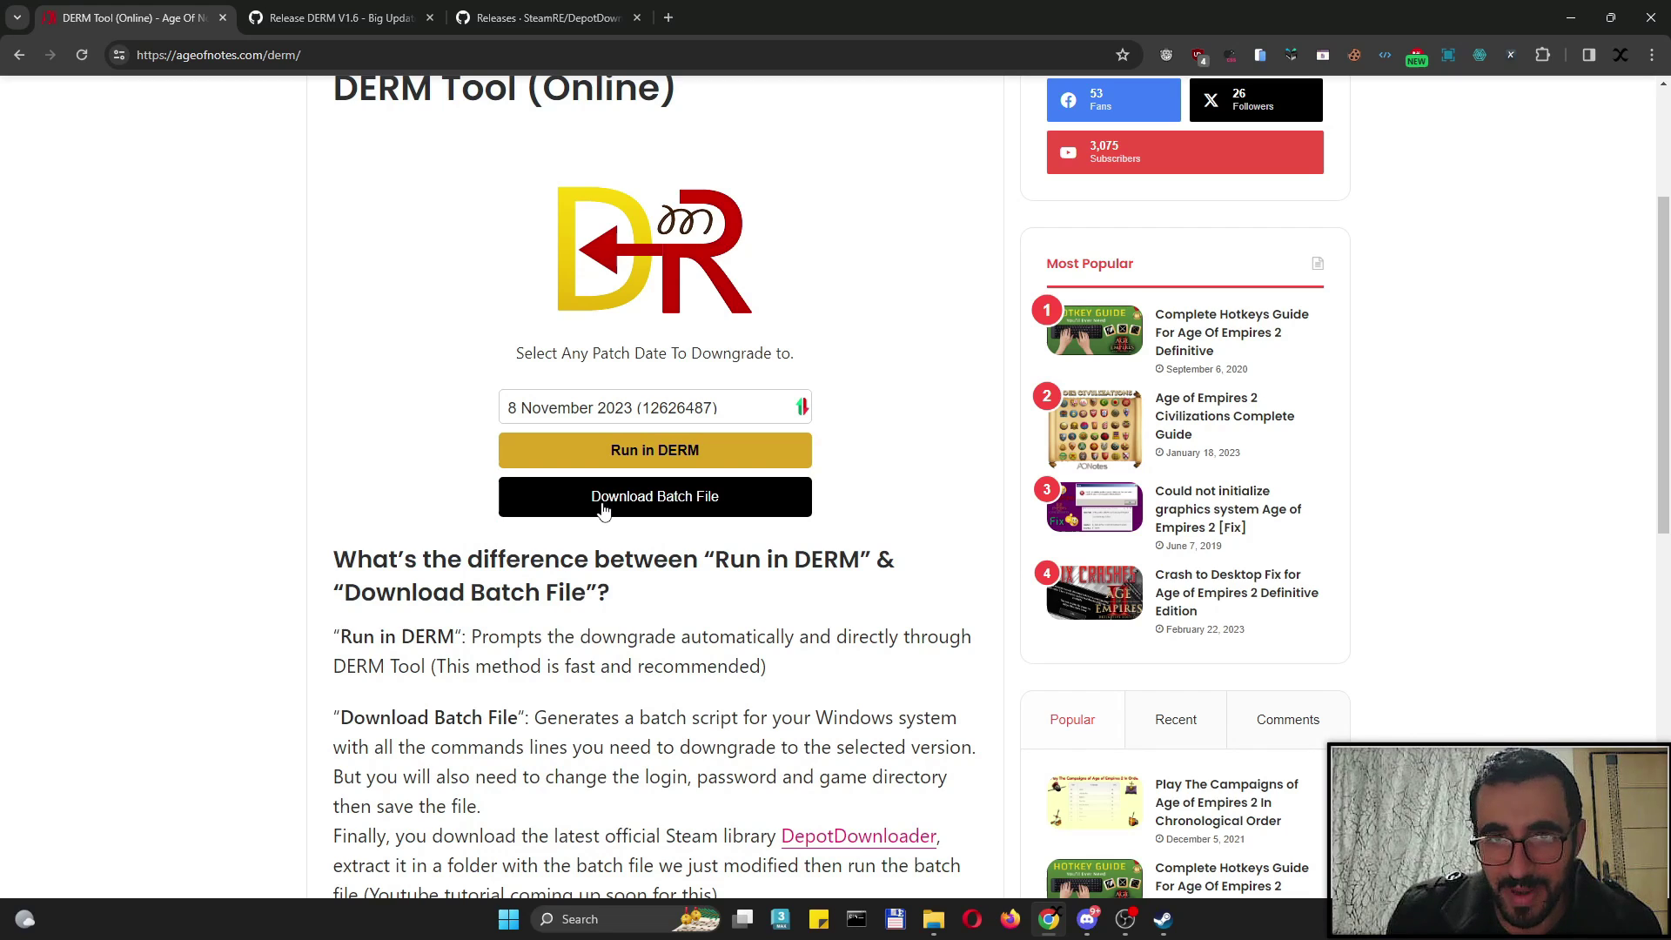
{"action": "left_click", "coordinate": [603, 511]}
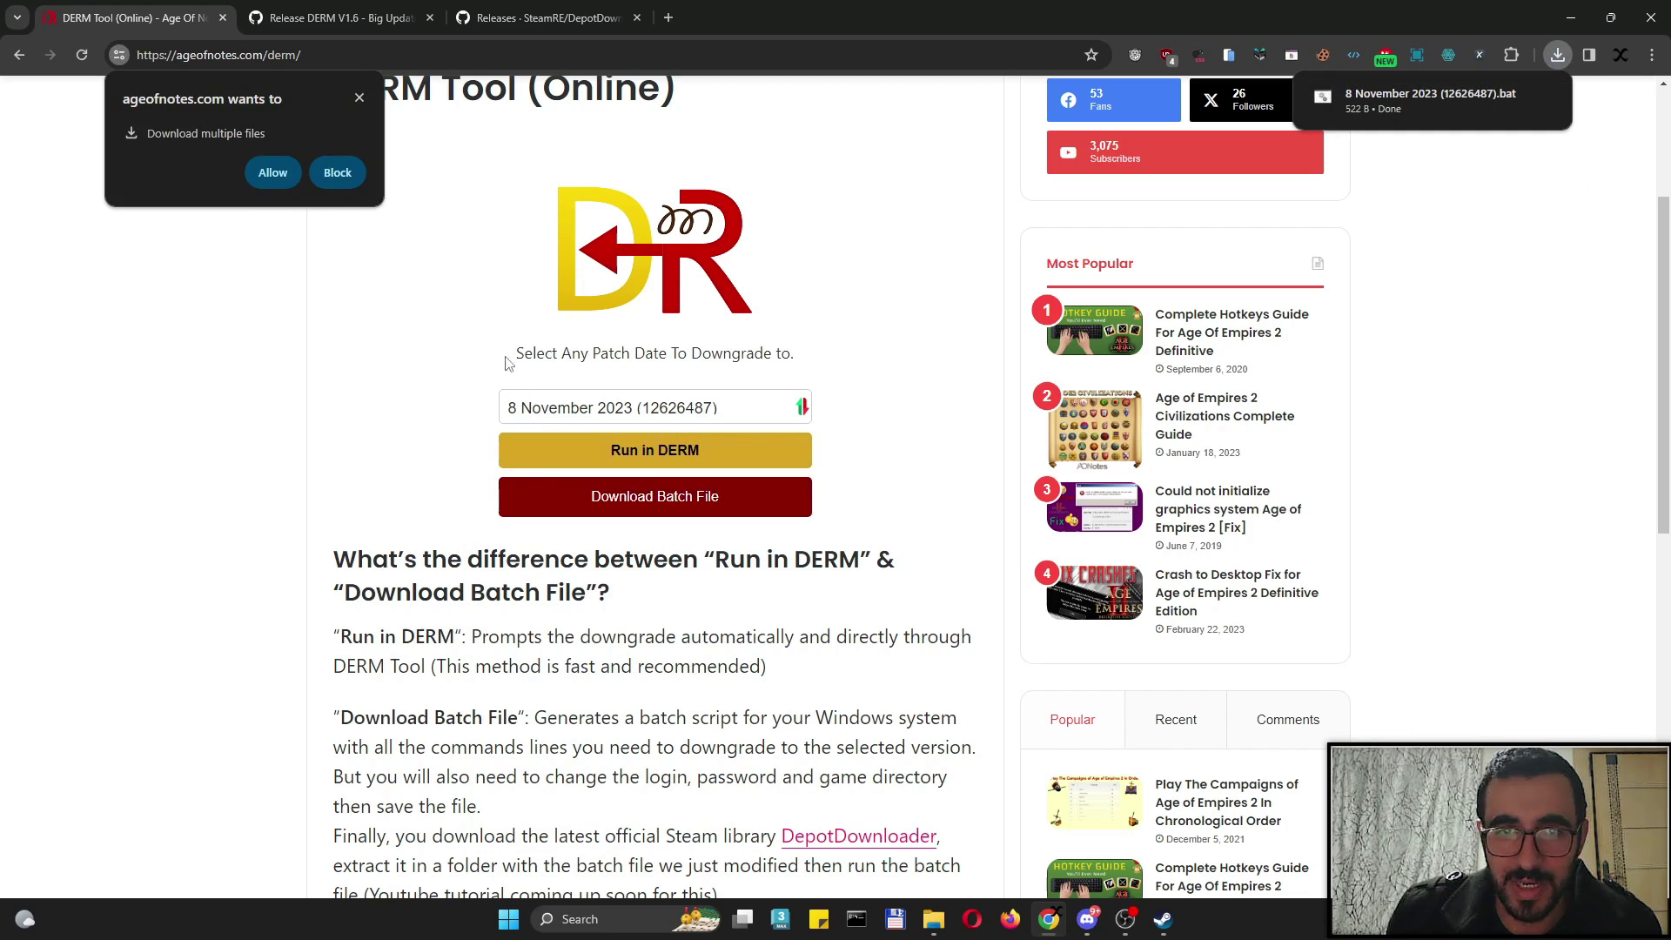
{"action": "left_click", "coordinate": [359, 98]}
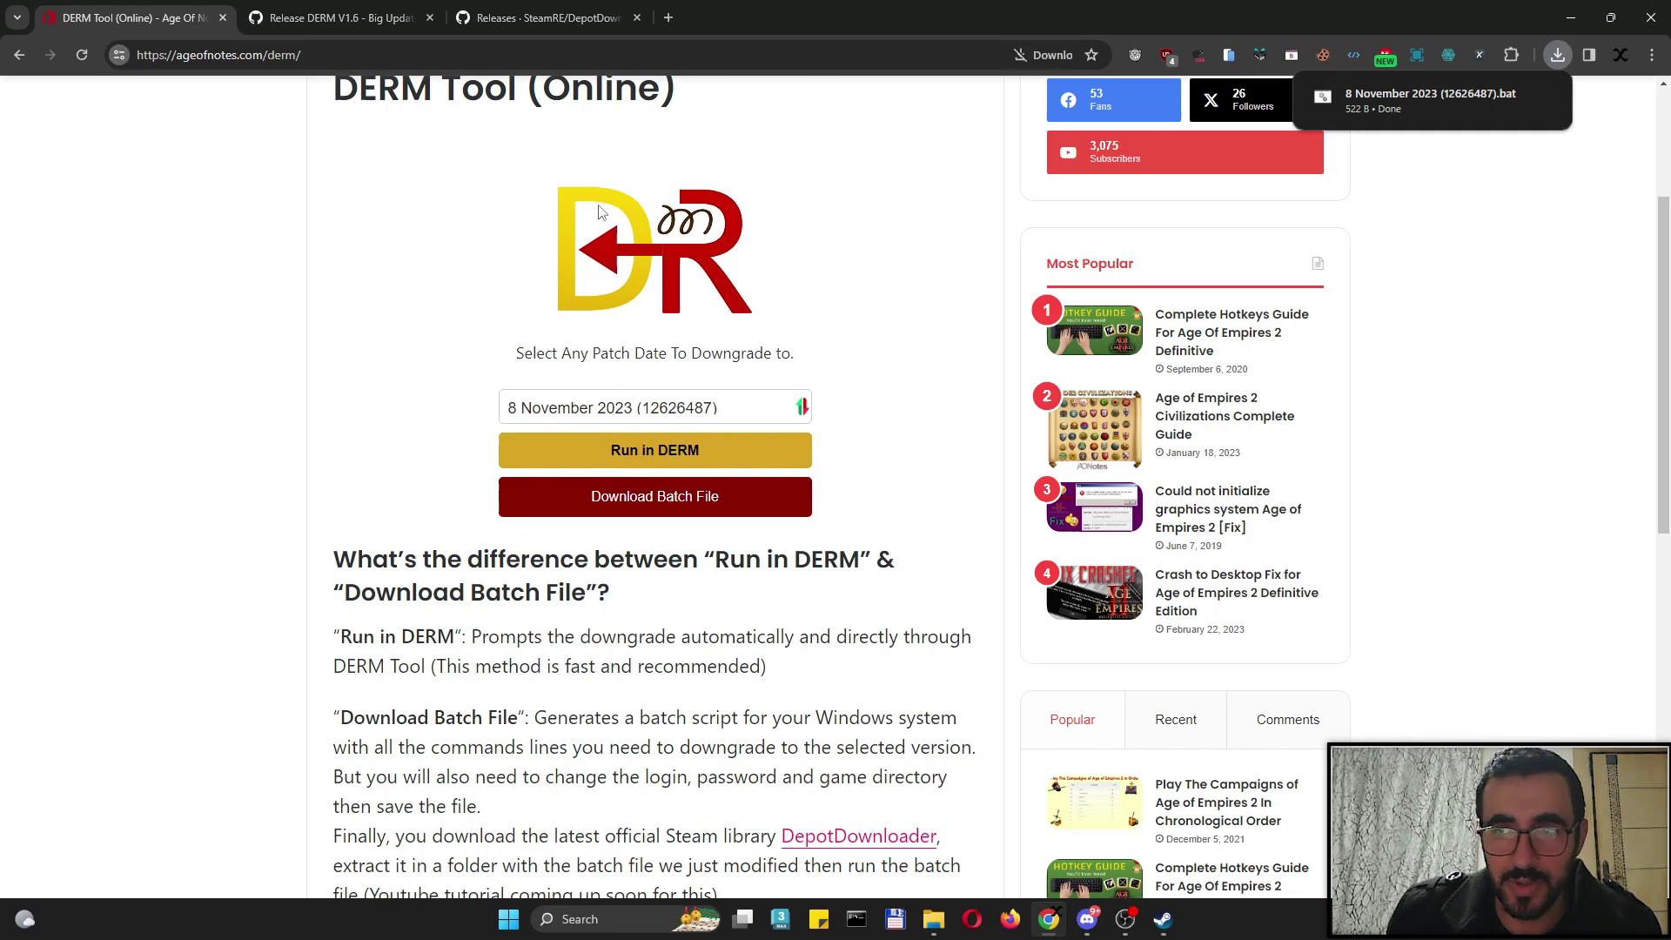
{"action": "left_click", "coordinate": [1540, 96]}
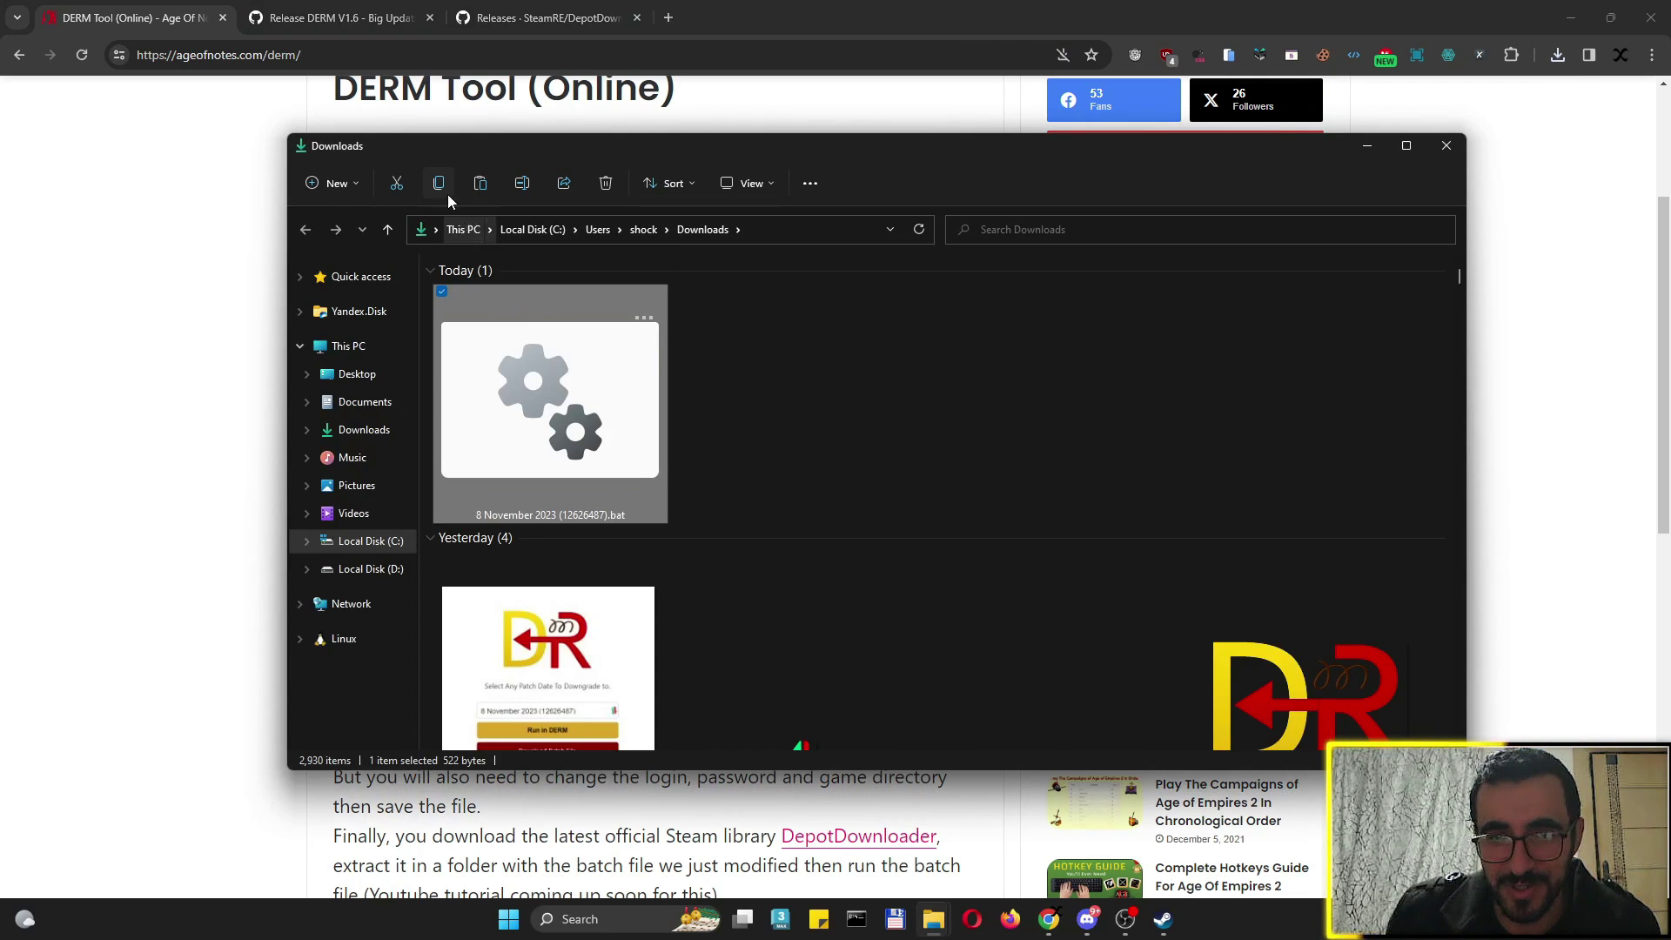
{"action": "key", "text": "Tab"}
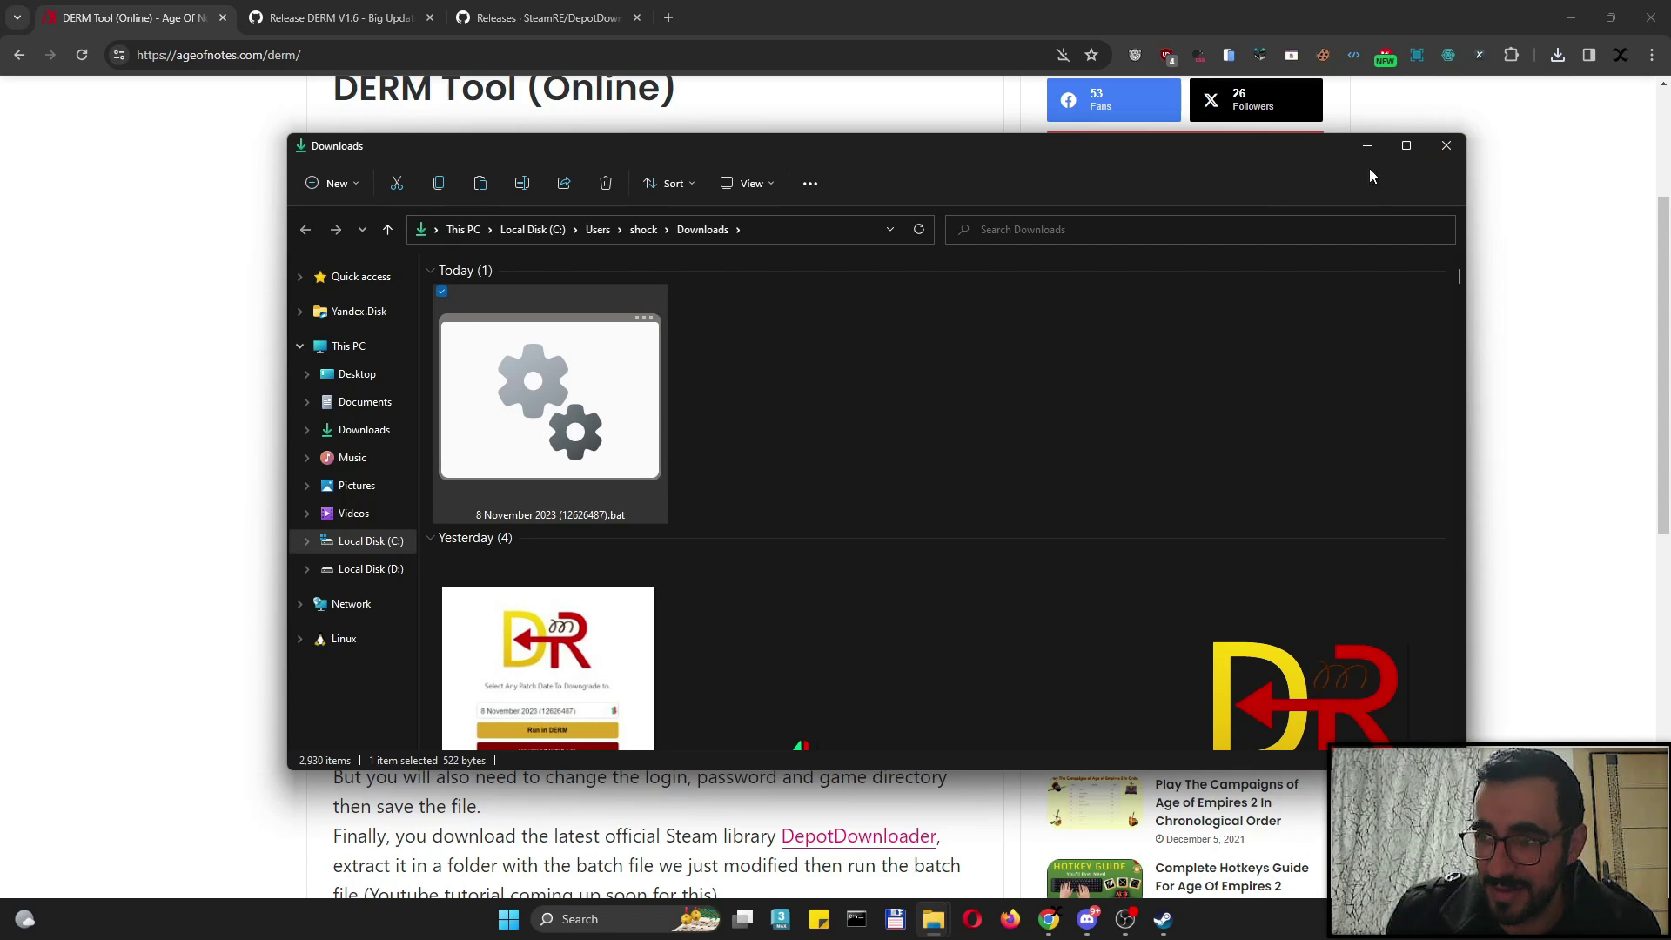
{"action": "left_click", "coordinate": [1445, 145]}
{"action": "mouse_move", "coordinate": [936, 918]}
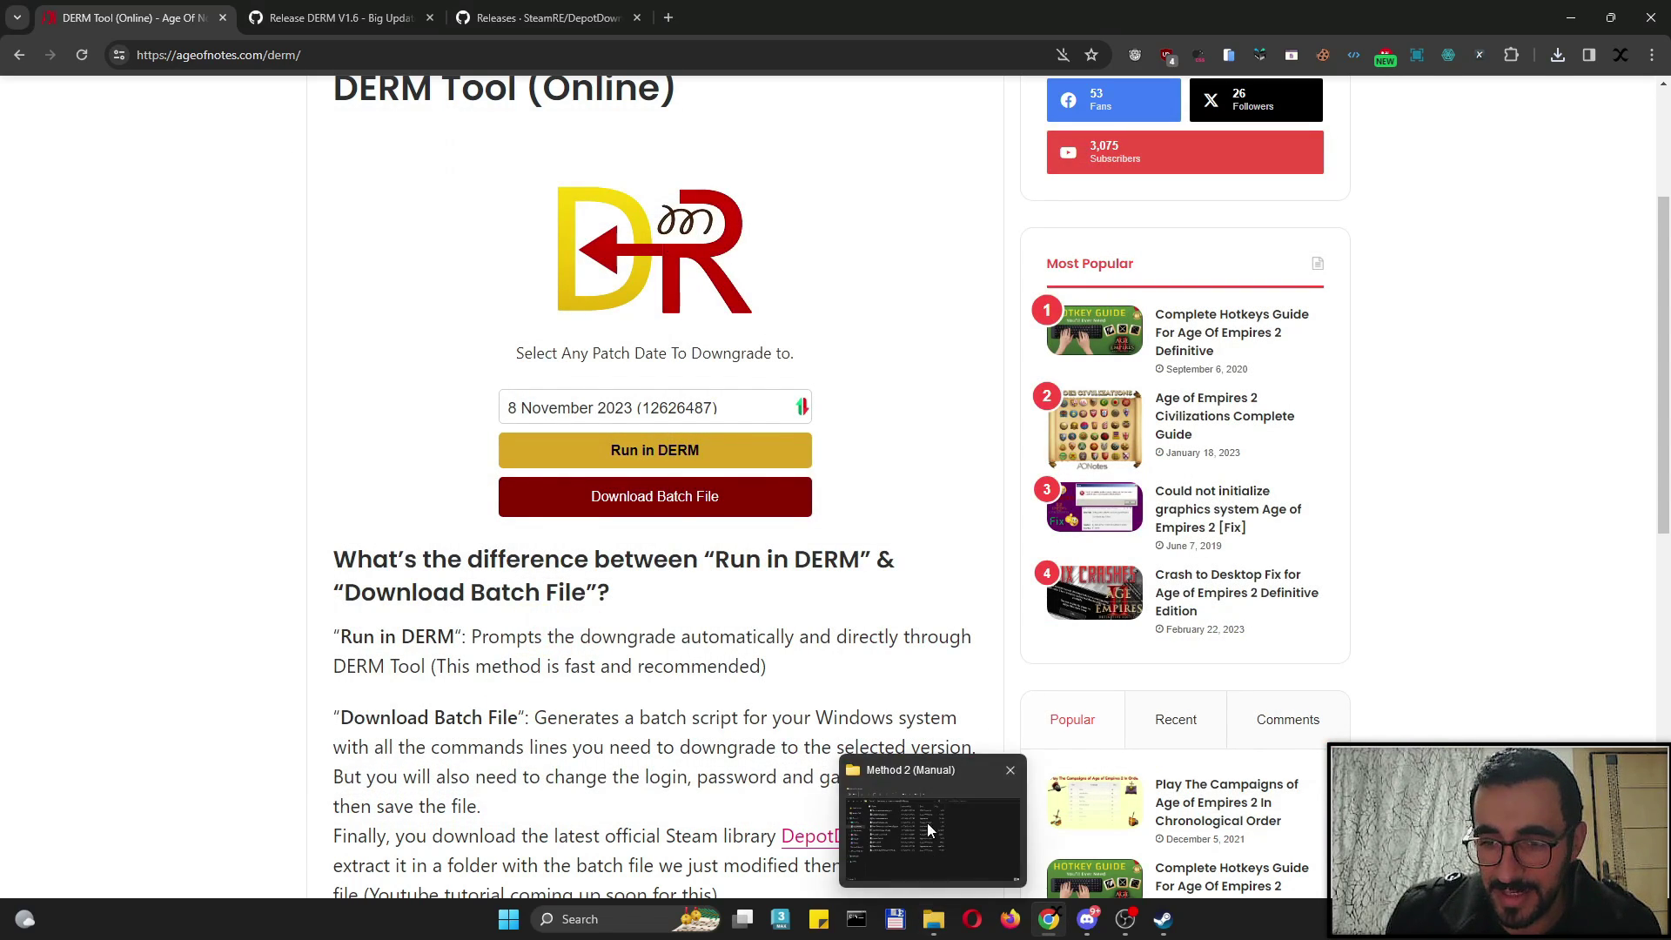
{"action": "left_click", "coordinate": [933, 827]}
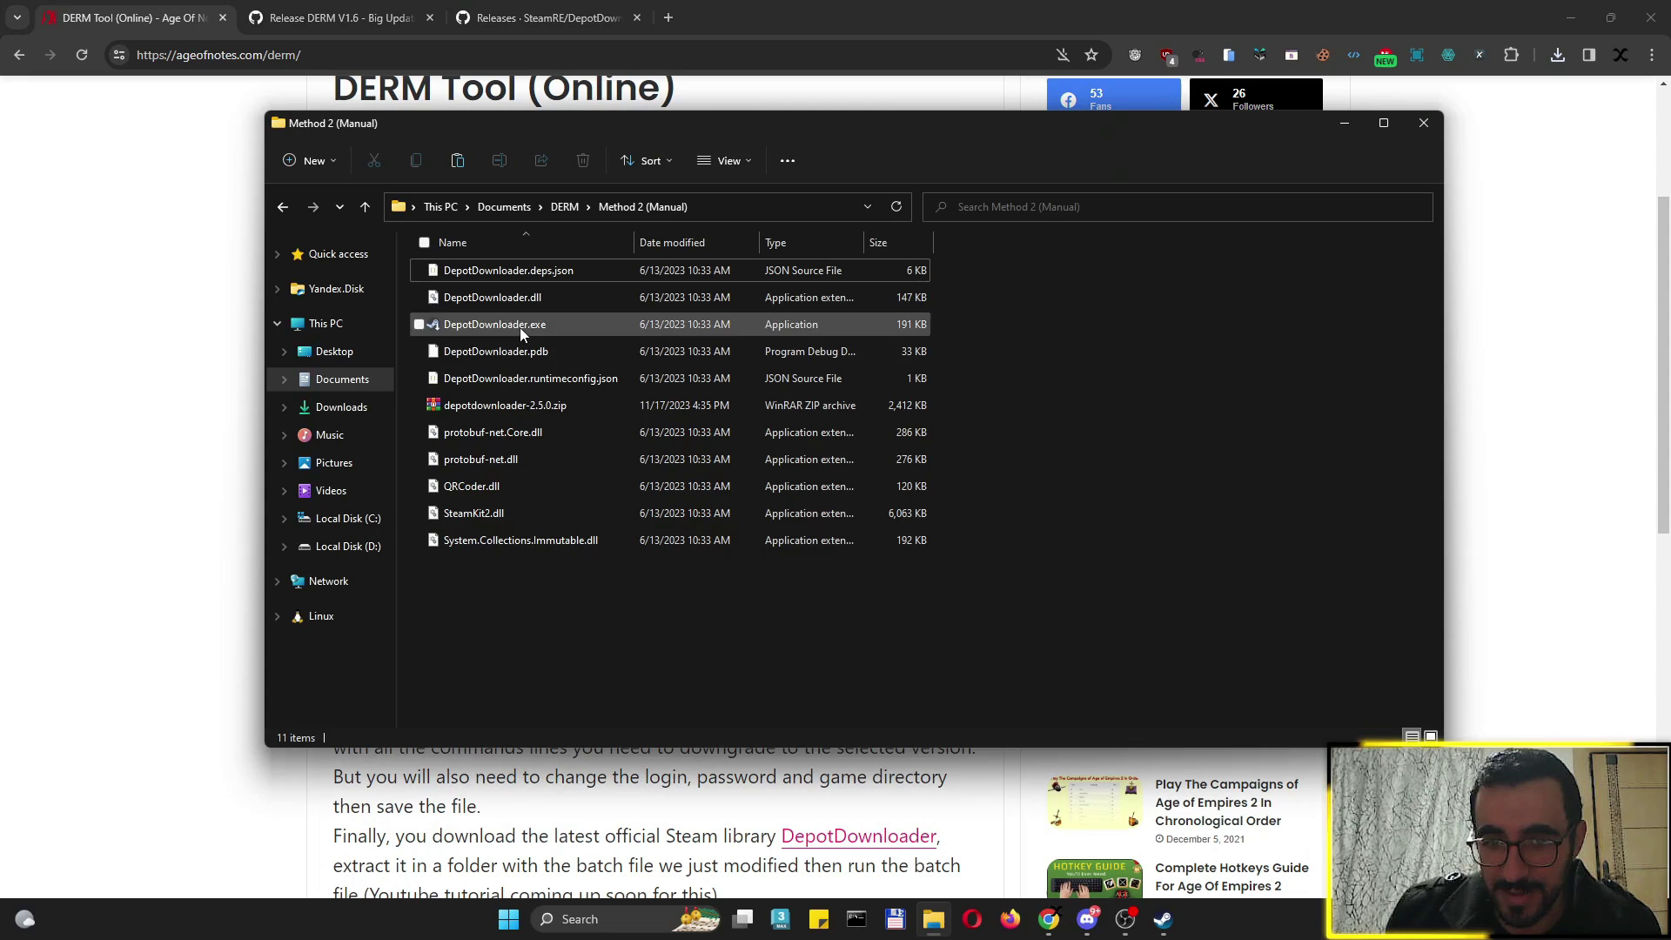
{"action": "right_click", "coordinate": [517, 604]}
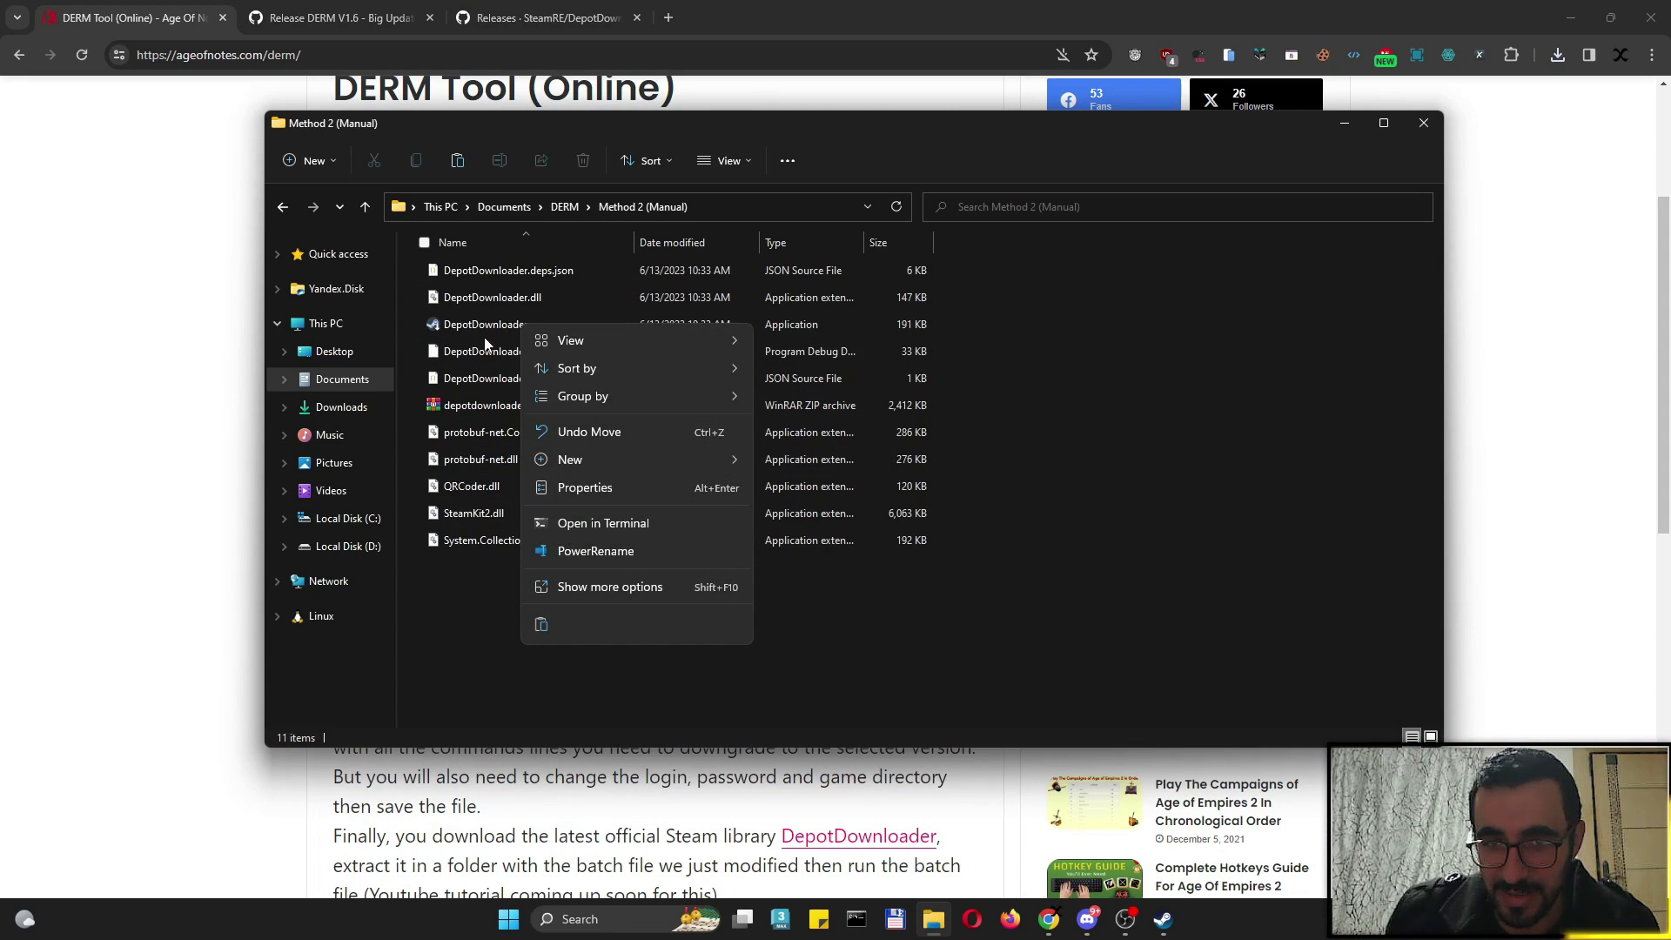
{"action": "left_click", "coordinate": [540, 627]}
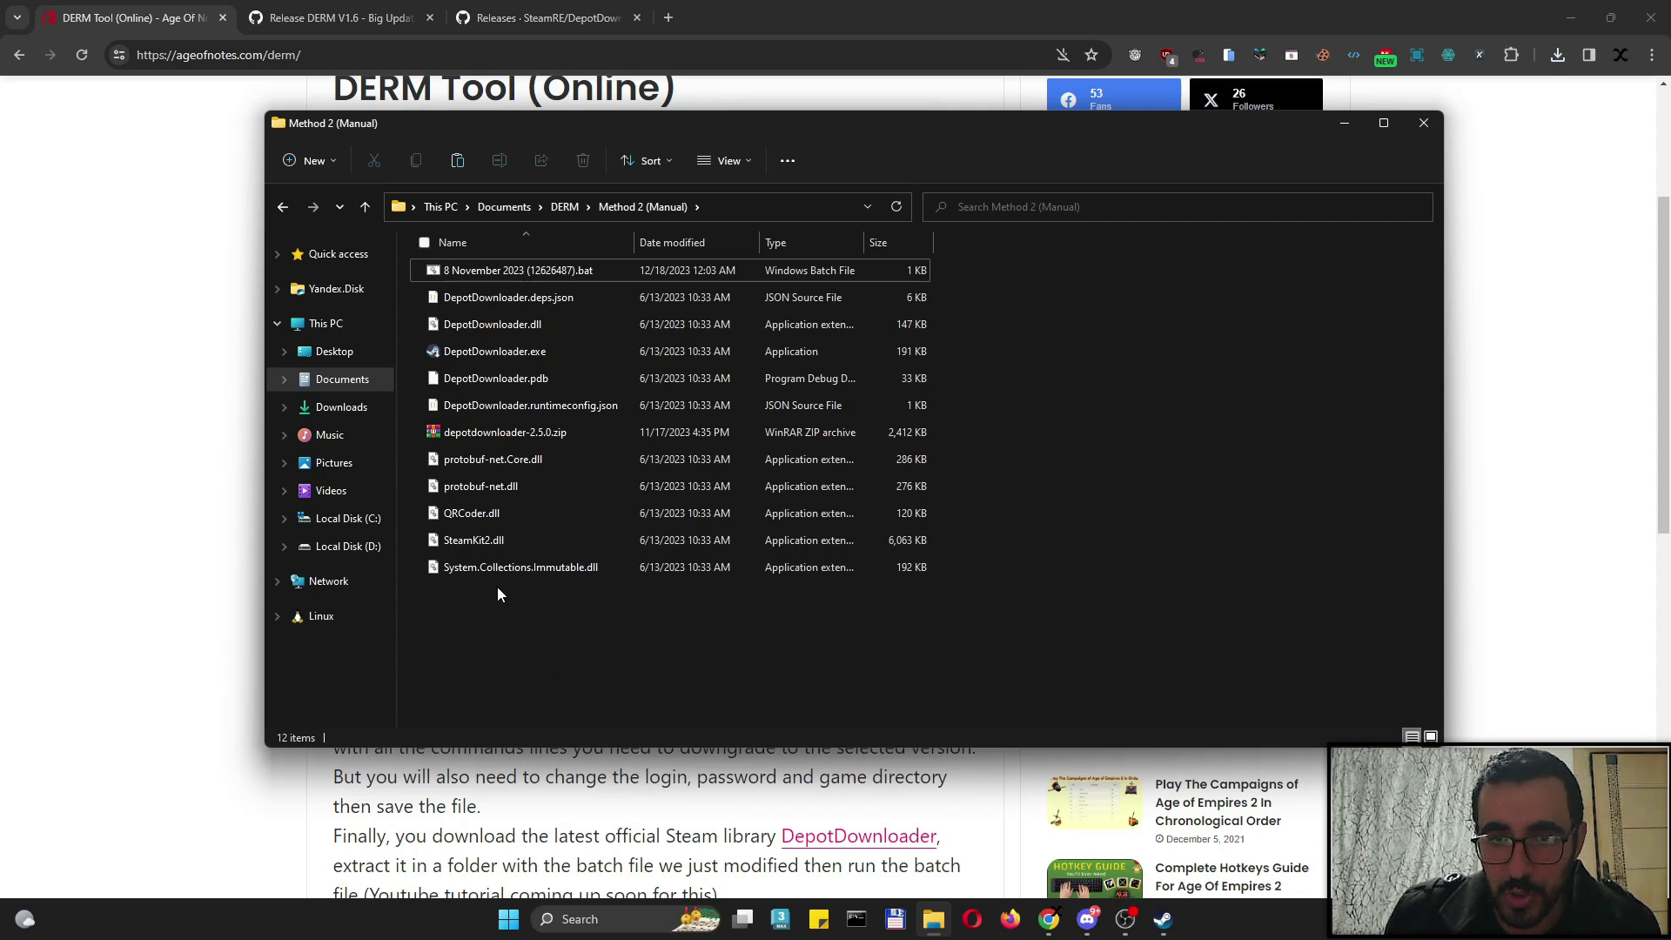
{"action": "right_click", "coordinate": [521, 270]}
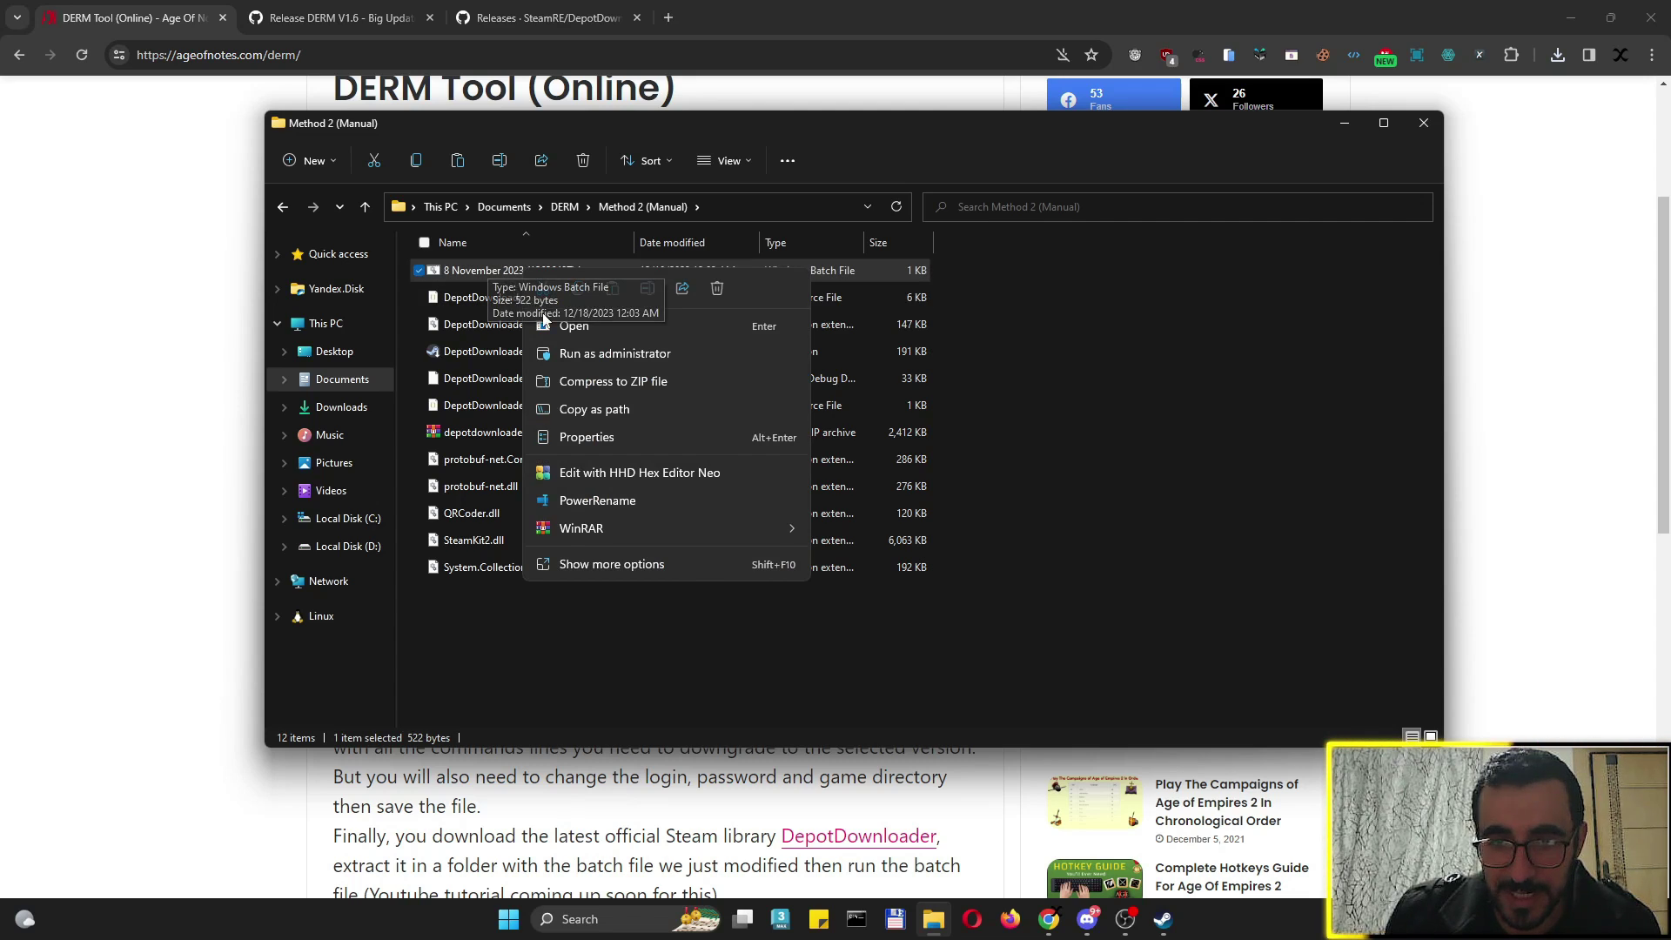
Open the batch file in Notepad and widen the window so the command lines show fully
{"action": "left_click", "coordinate": [596, 564]}
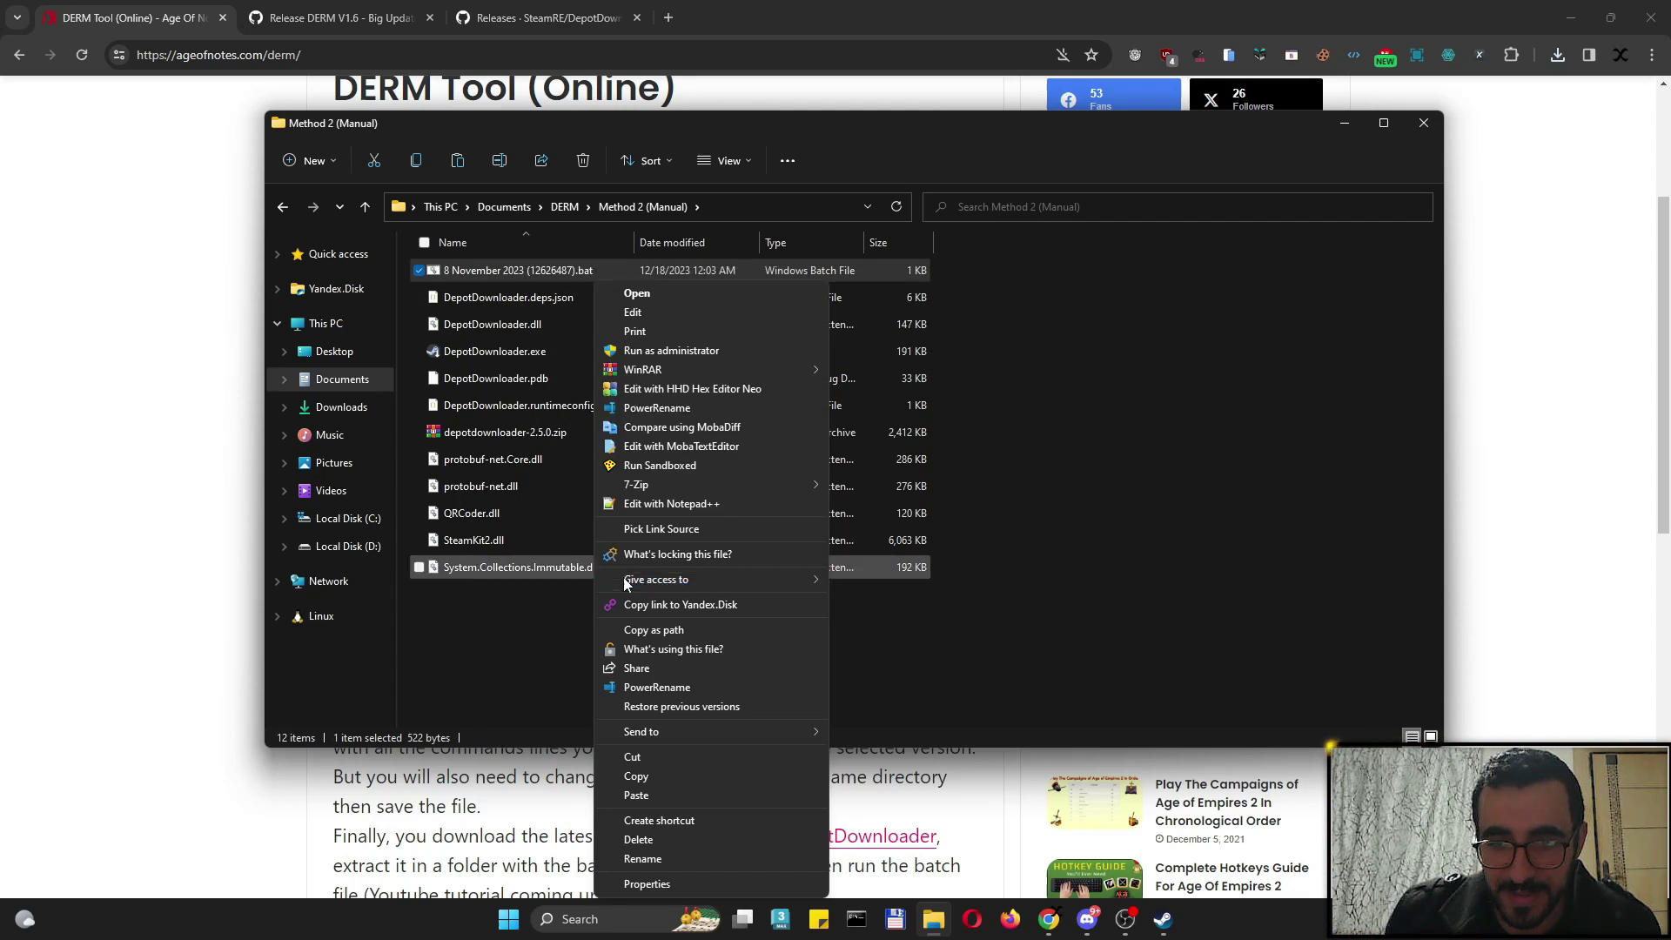
{"action": "left_click", "coordinate": [667, 316]}
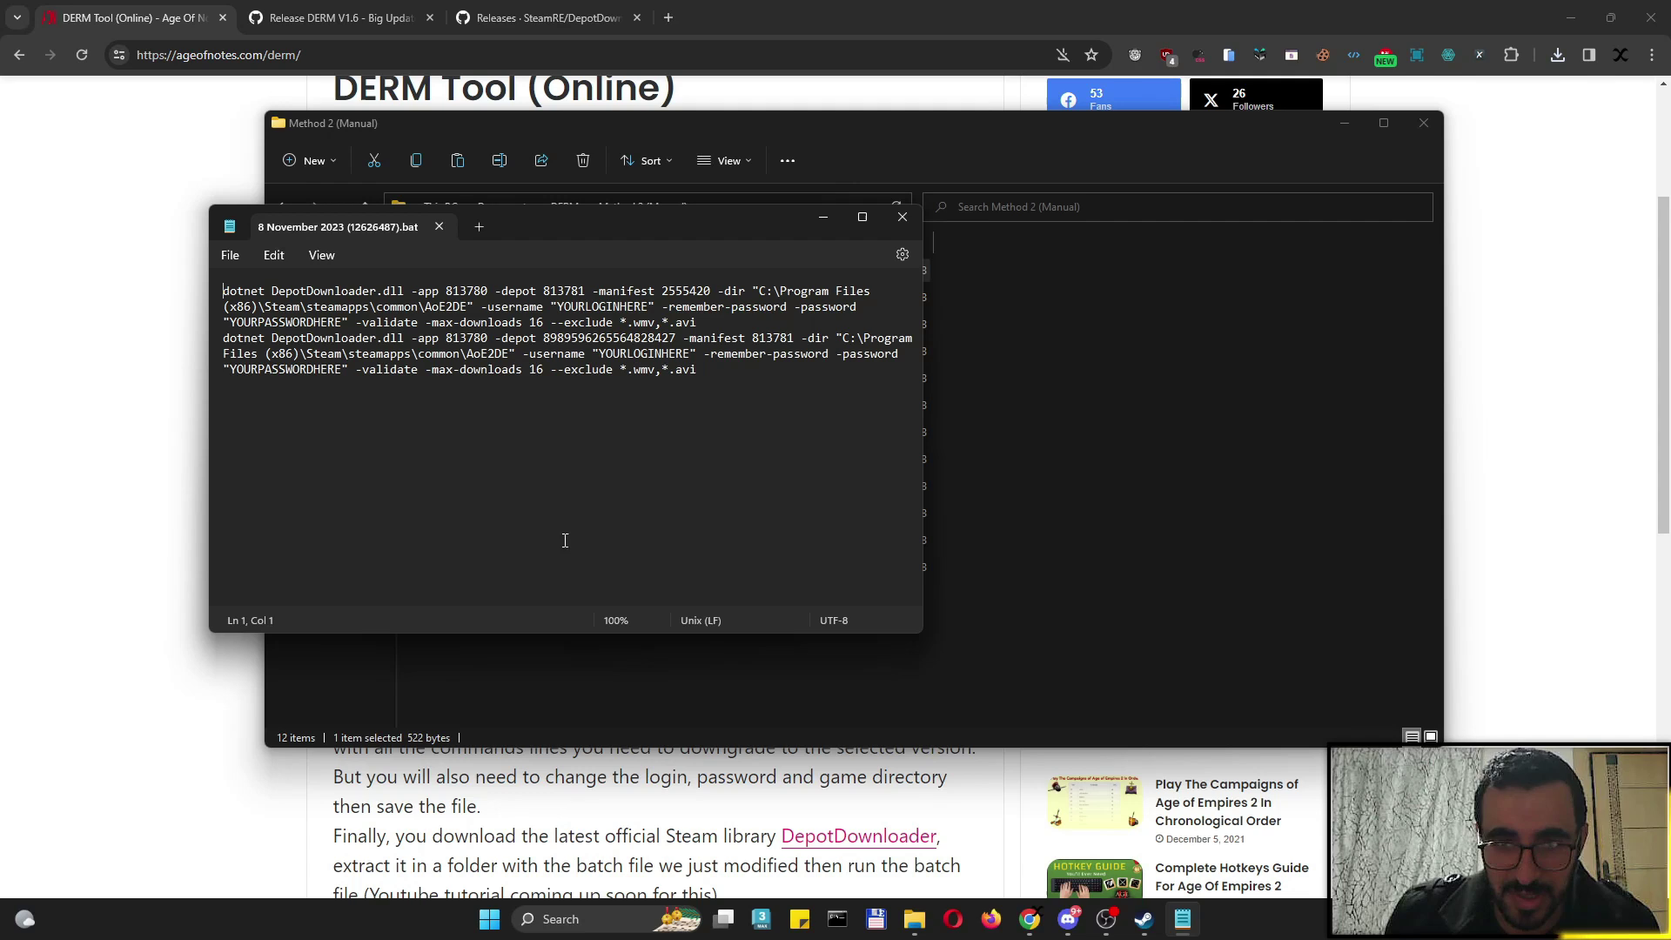
{"action": "left_click_drag", "start_coordinate": [549, 225], "coordinate": [822, 304]}
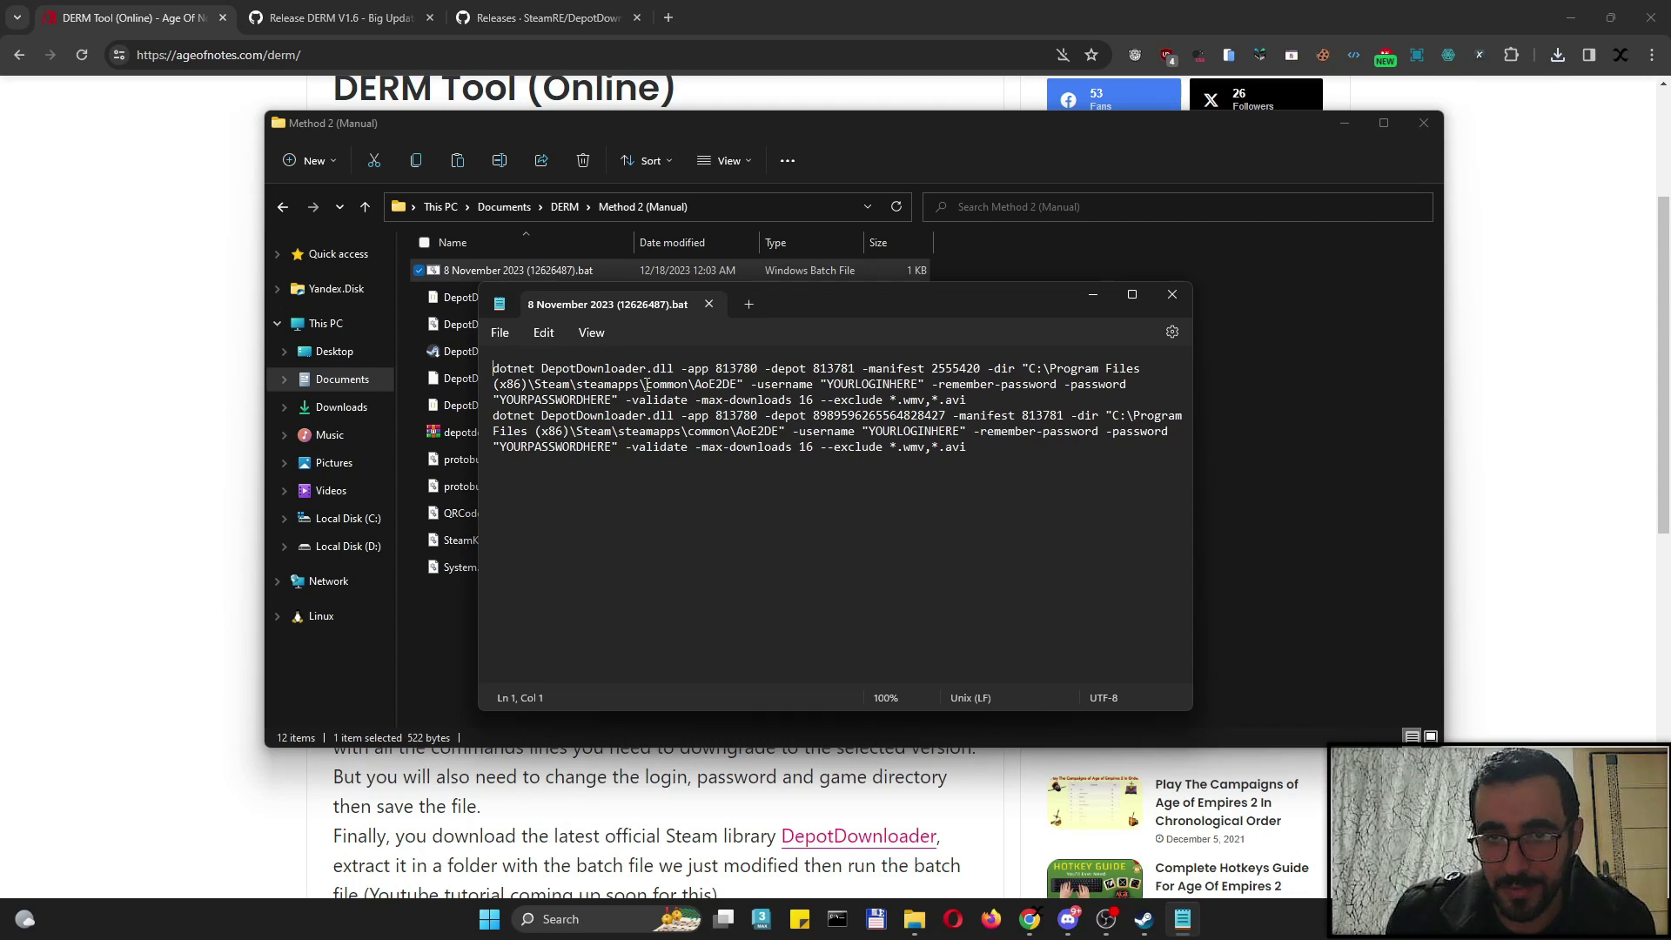
{"action": "left_click_drag", "start_coordinate": [473, 423], "coordinate": [287, 437]}
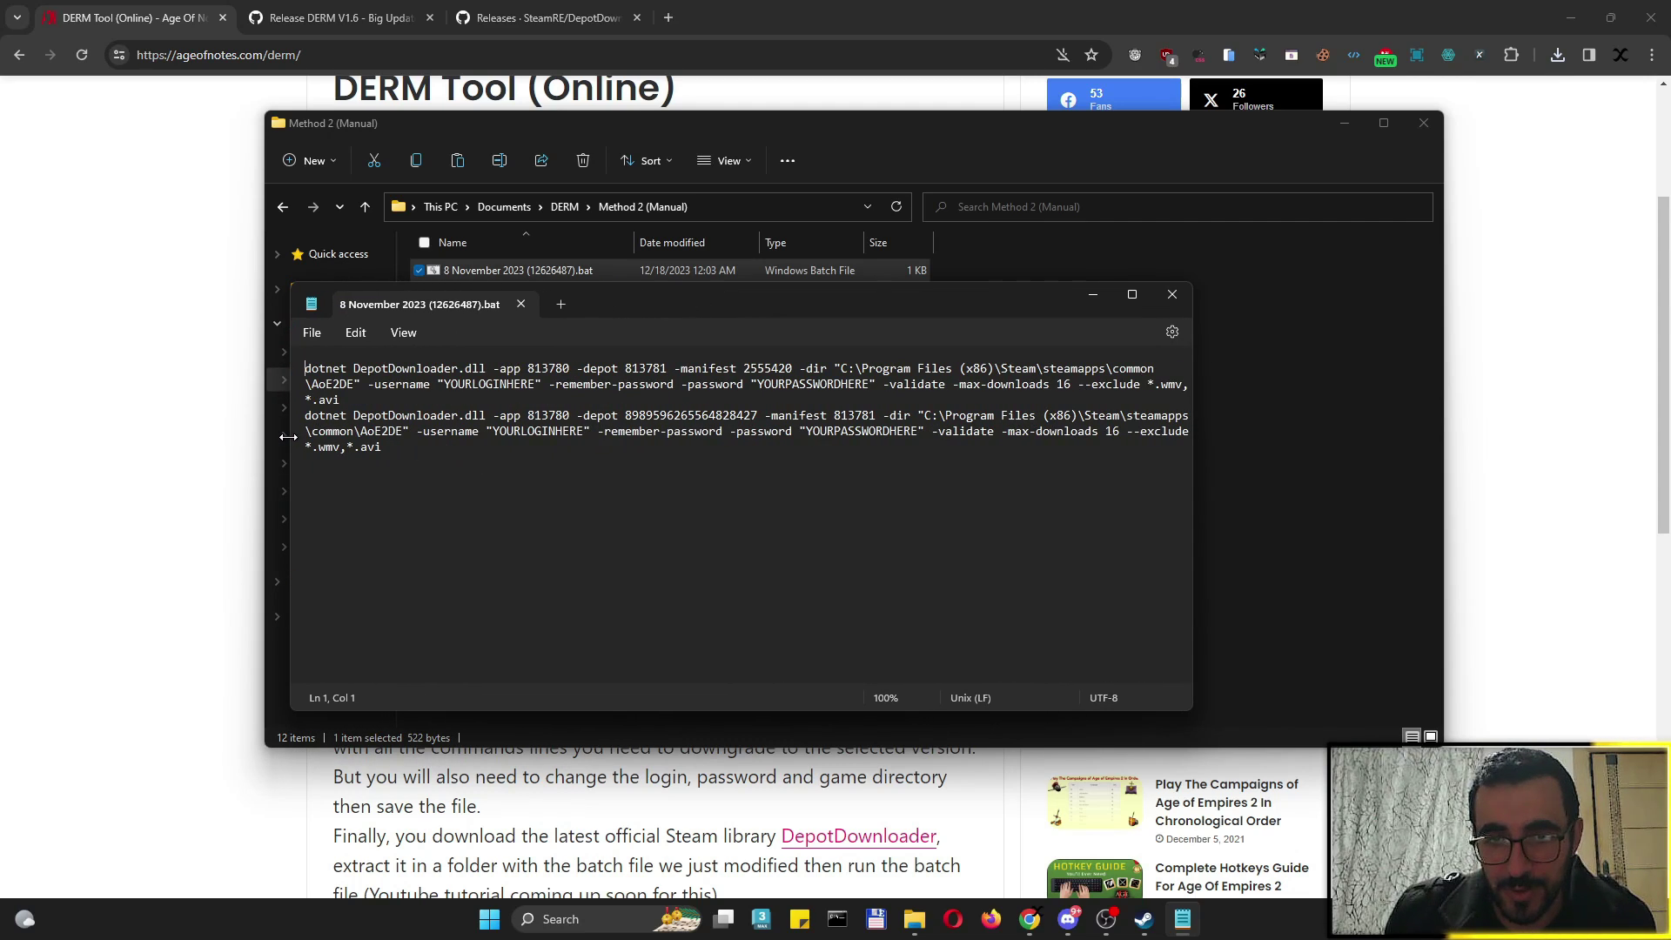
Replace every YOURLOGINHERE placeholder with the Steam username using Replace all
{"action": "left_click_drag", "start_coordinate": [445, 385], "coordinate": [536, 386]}
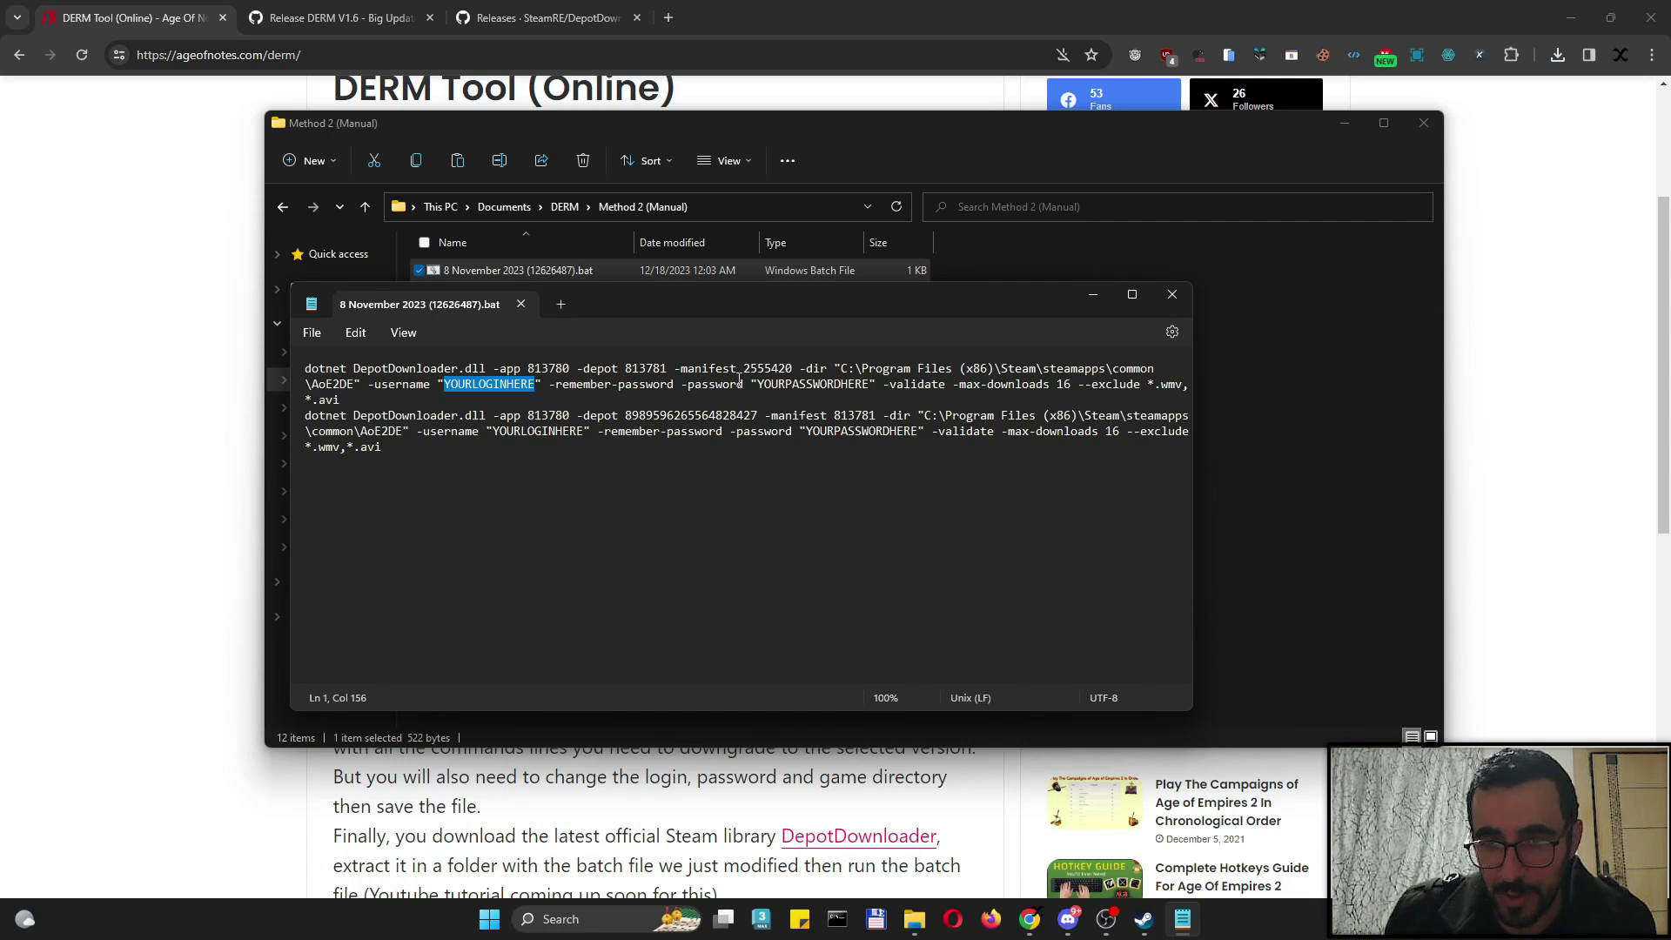
{"action": "left_click_drag", "start_coordinate": [758, 384], "coordinate": [858, 384]}
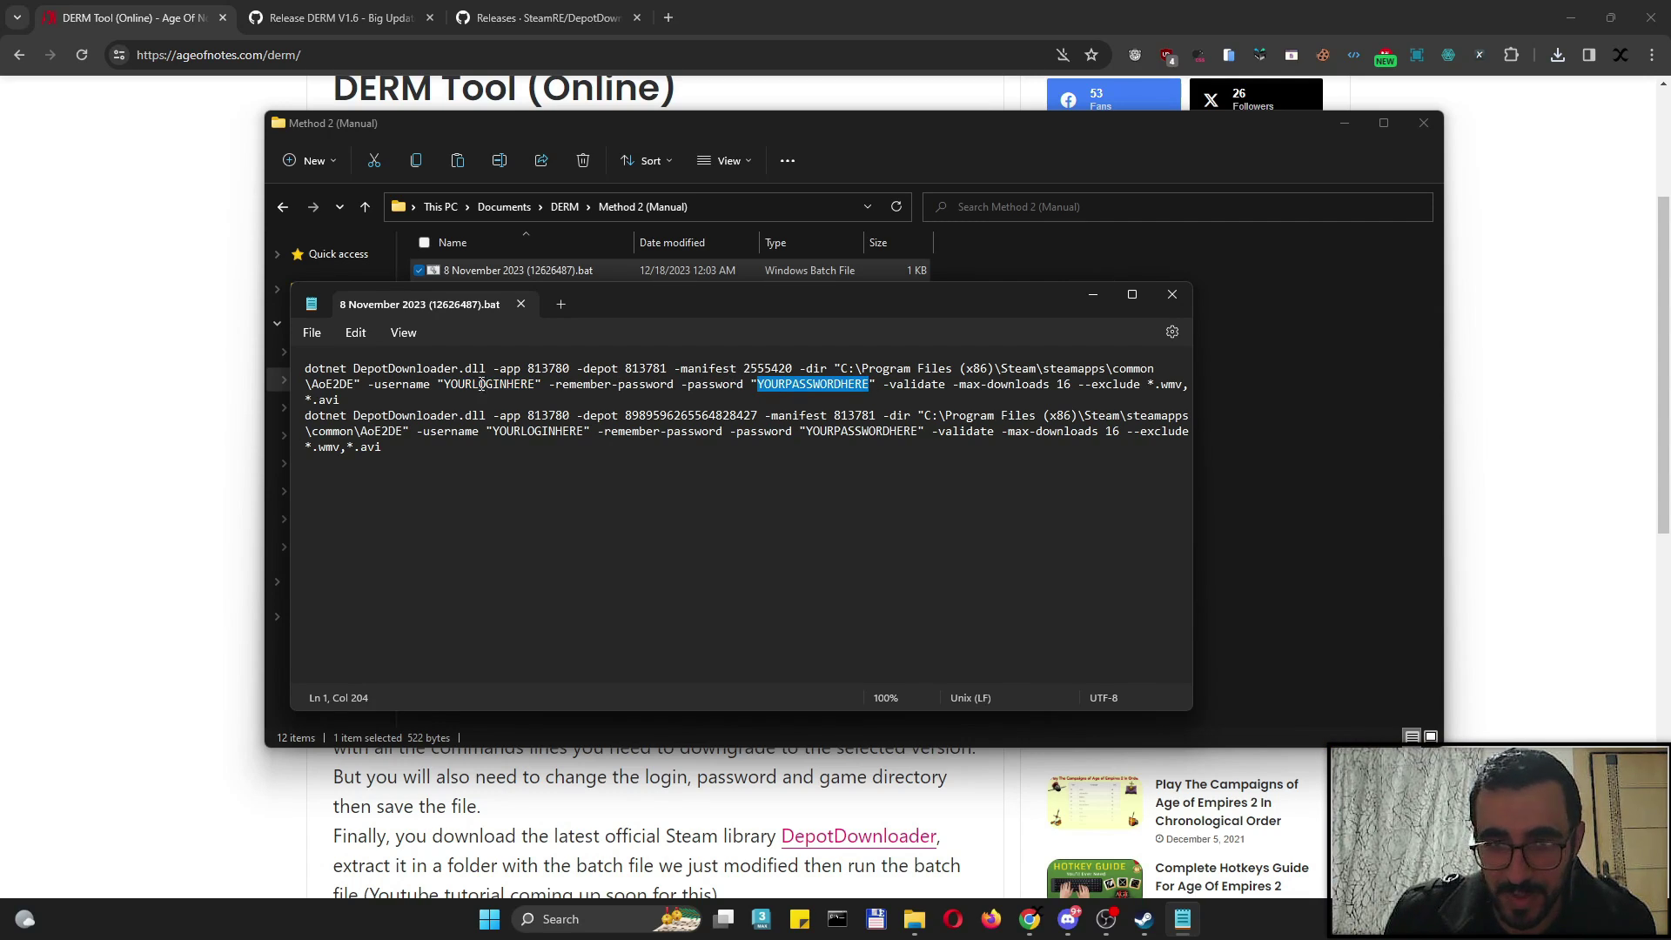
{"action": "left_click_drag", "start_coordinate": [445, 385], "coordinate": [536, 387]}
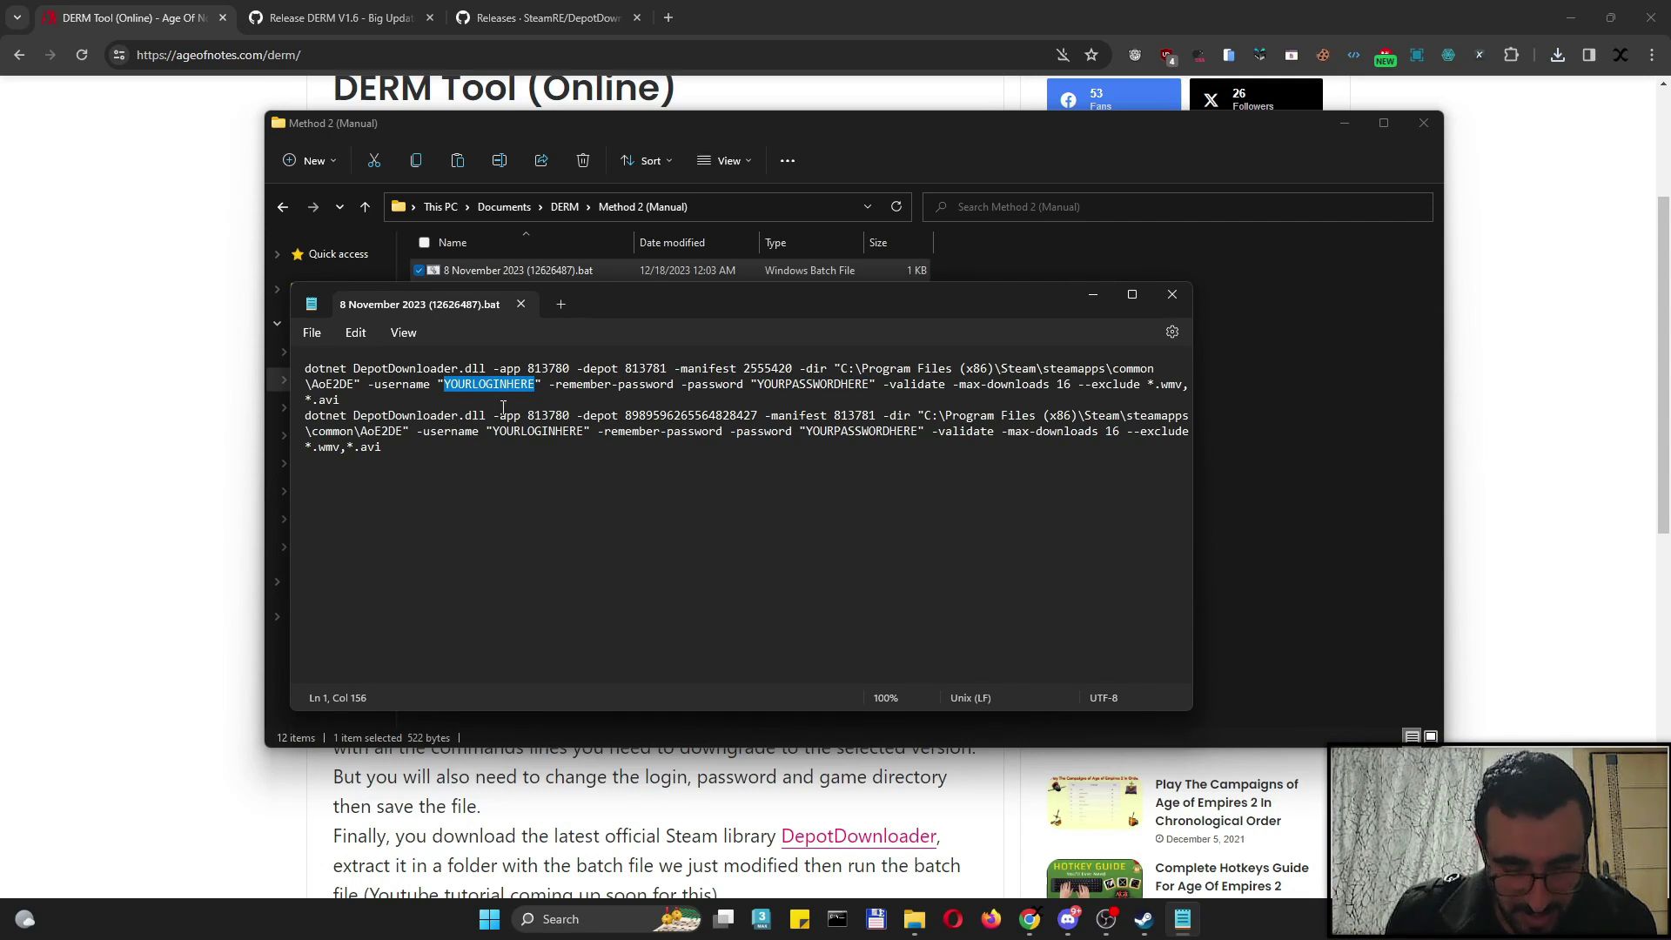
{"action": "key", "text": "ctrl+h"}
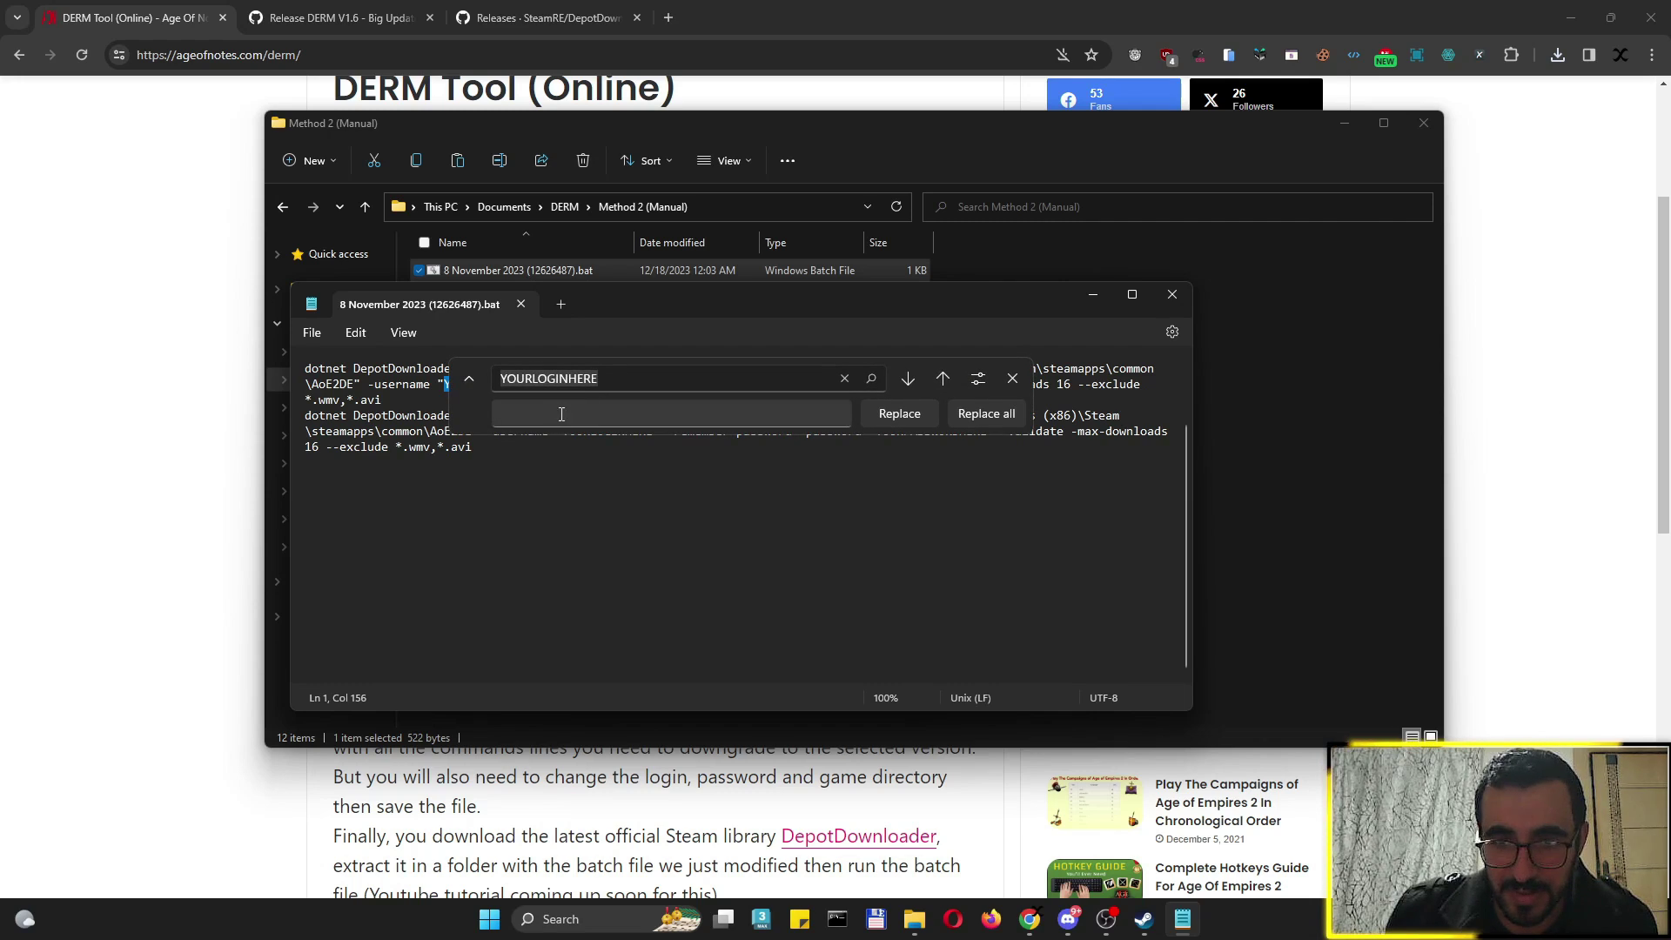
{"action": "key", "text": "Escape"}
{"action": "left_click", "coordinate": [445, 385]}
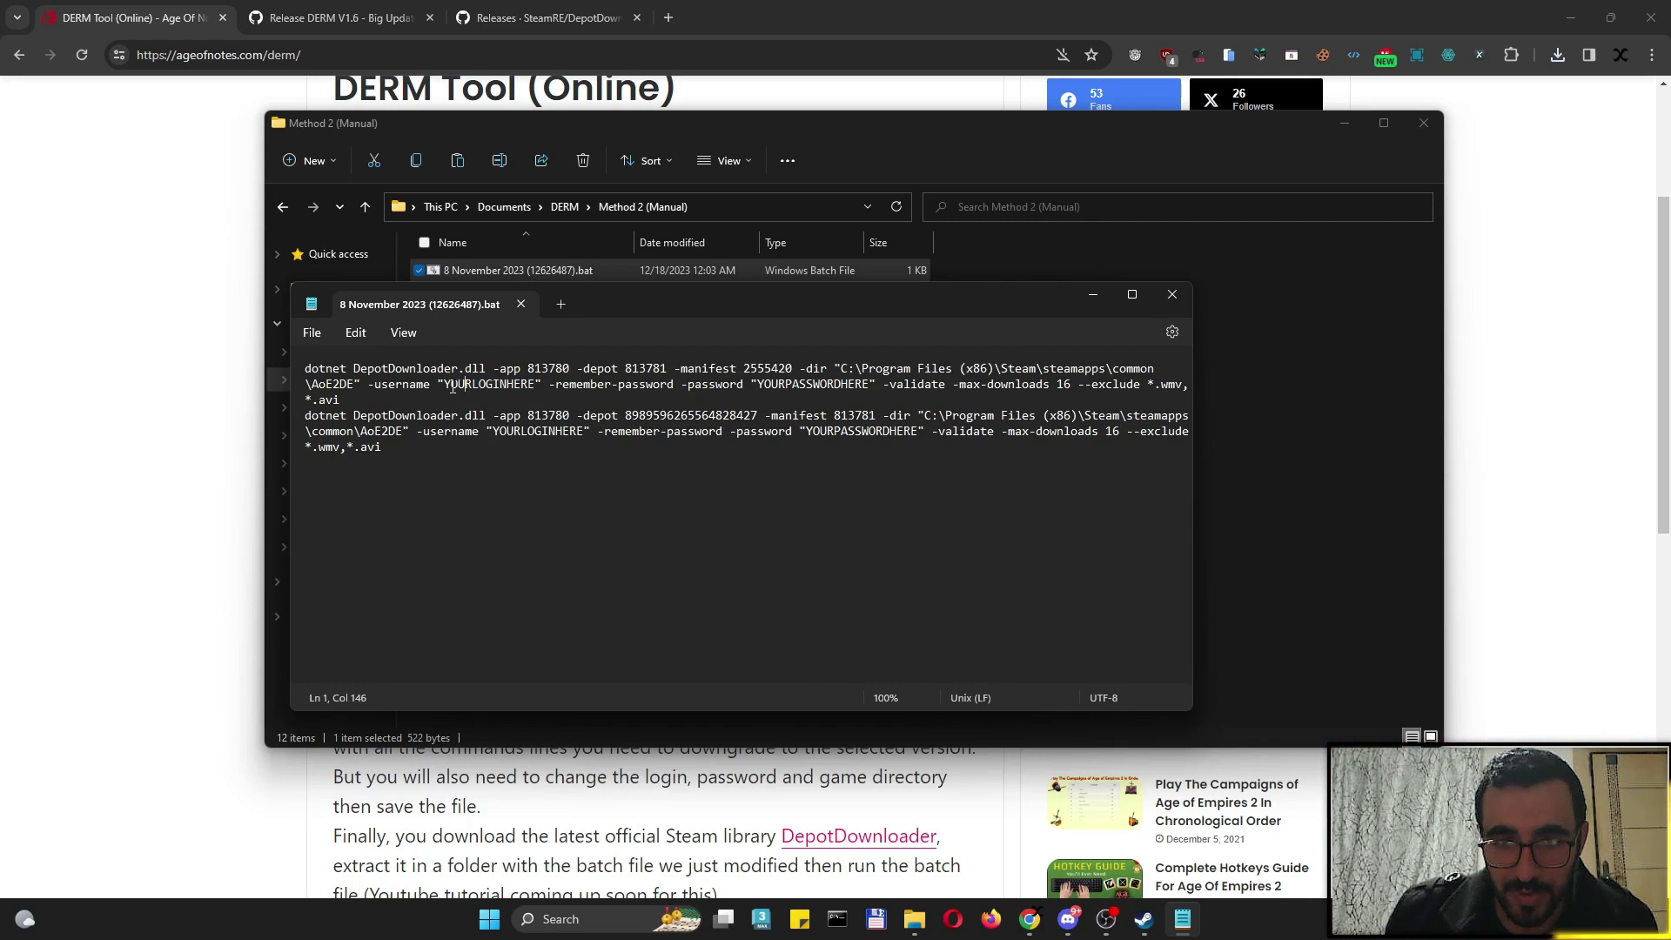
{"action": "left_click_drag", "start_coordinate": [445, 385], "coordinate": [533, 386]}
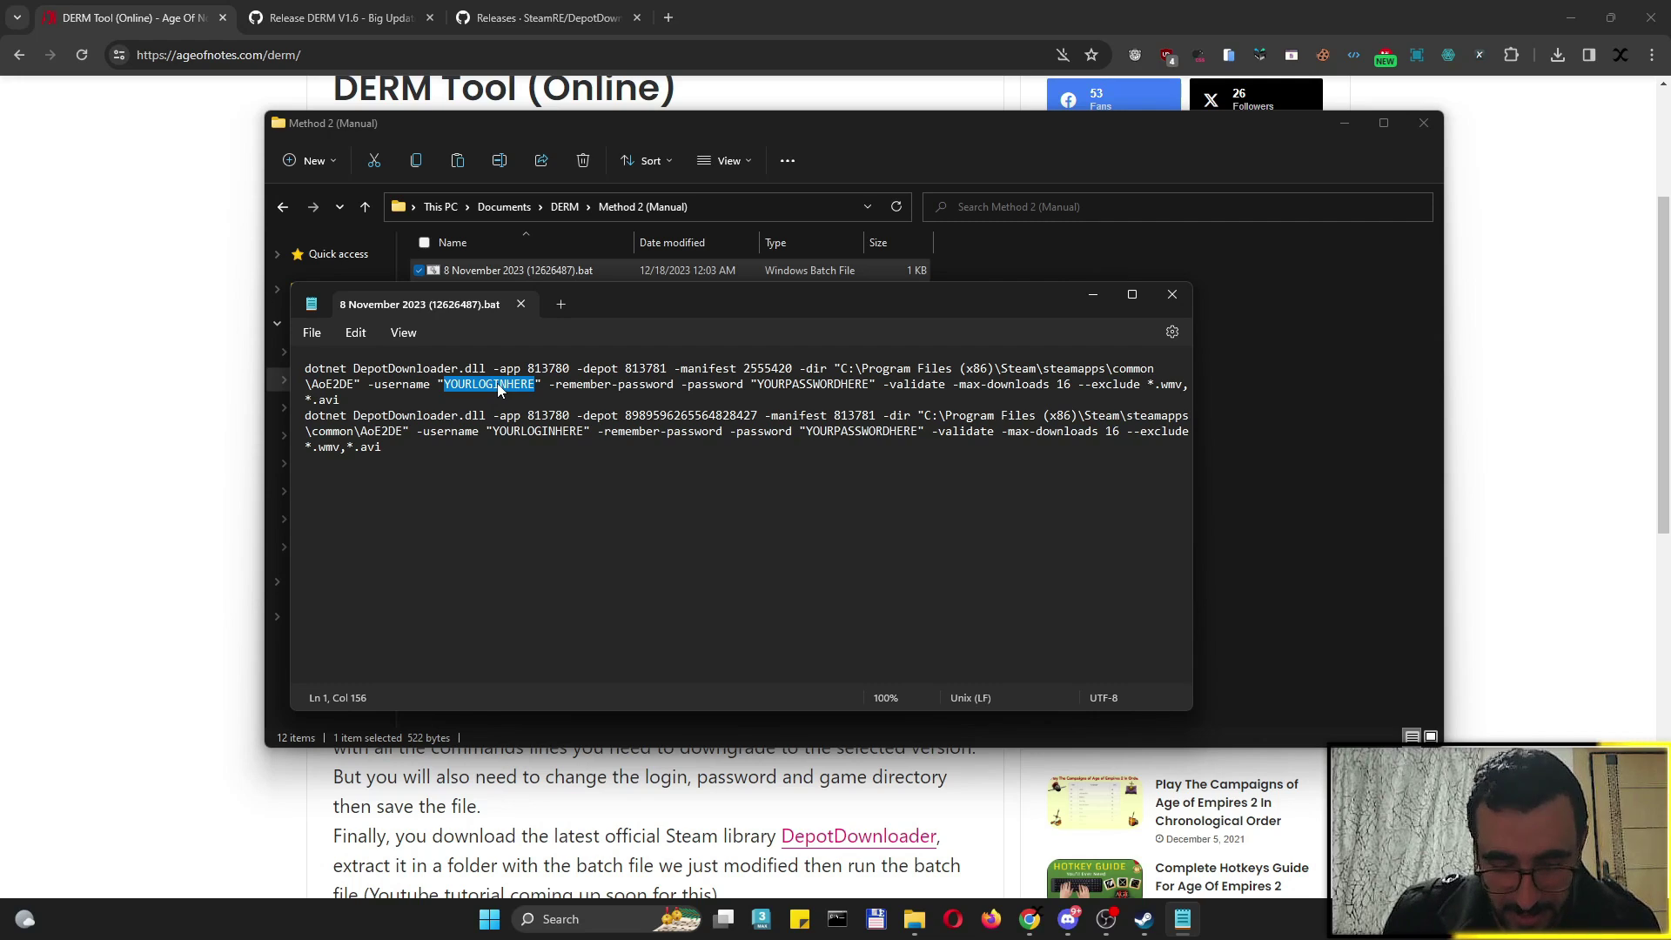
{"action": "key", "text": "ctrl+h"}
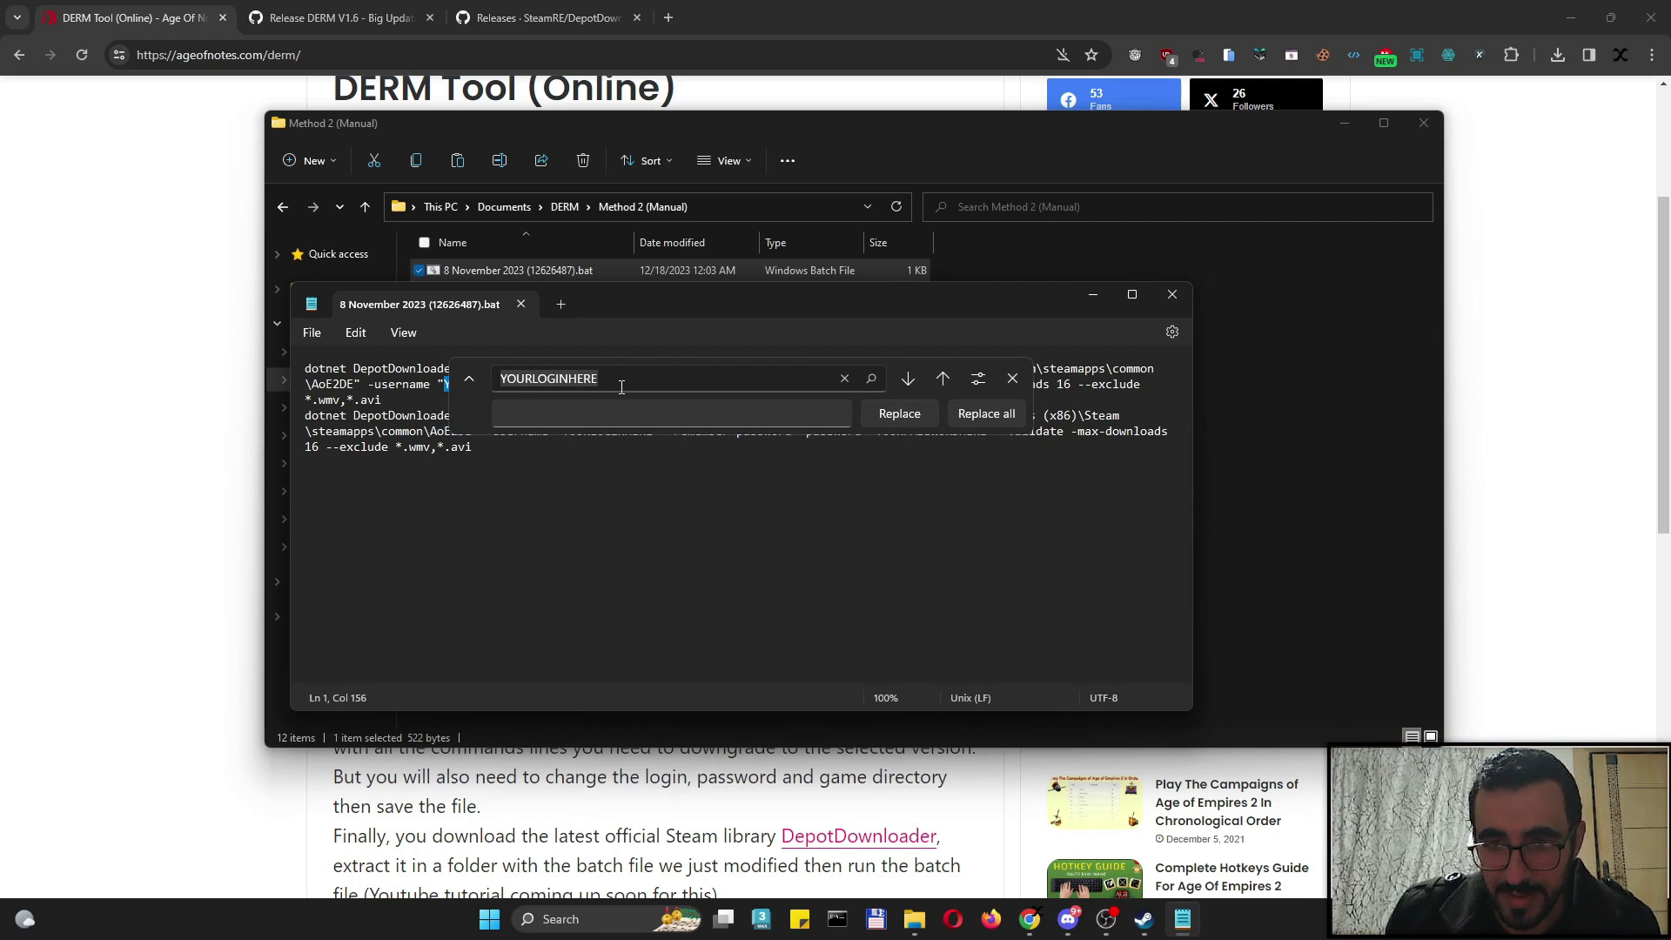
{"action": "left_click", "coordinate": [622, 388]}
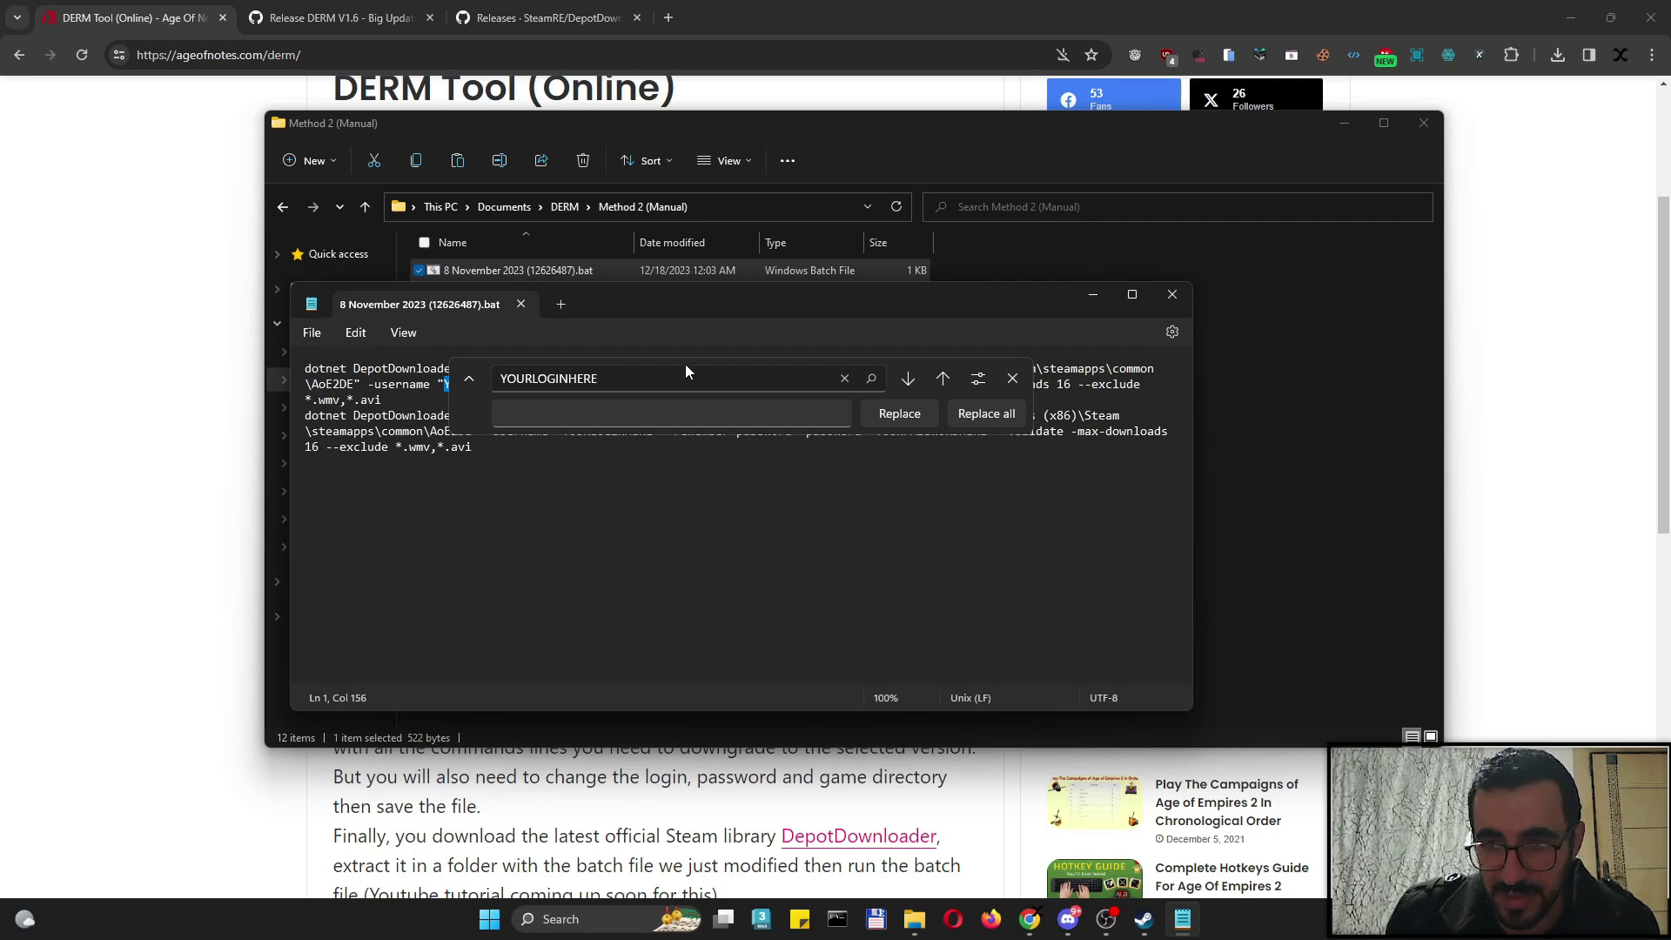
{"action": "left_click", "coordinate": [576, 415]}
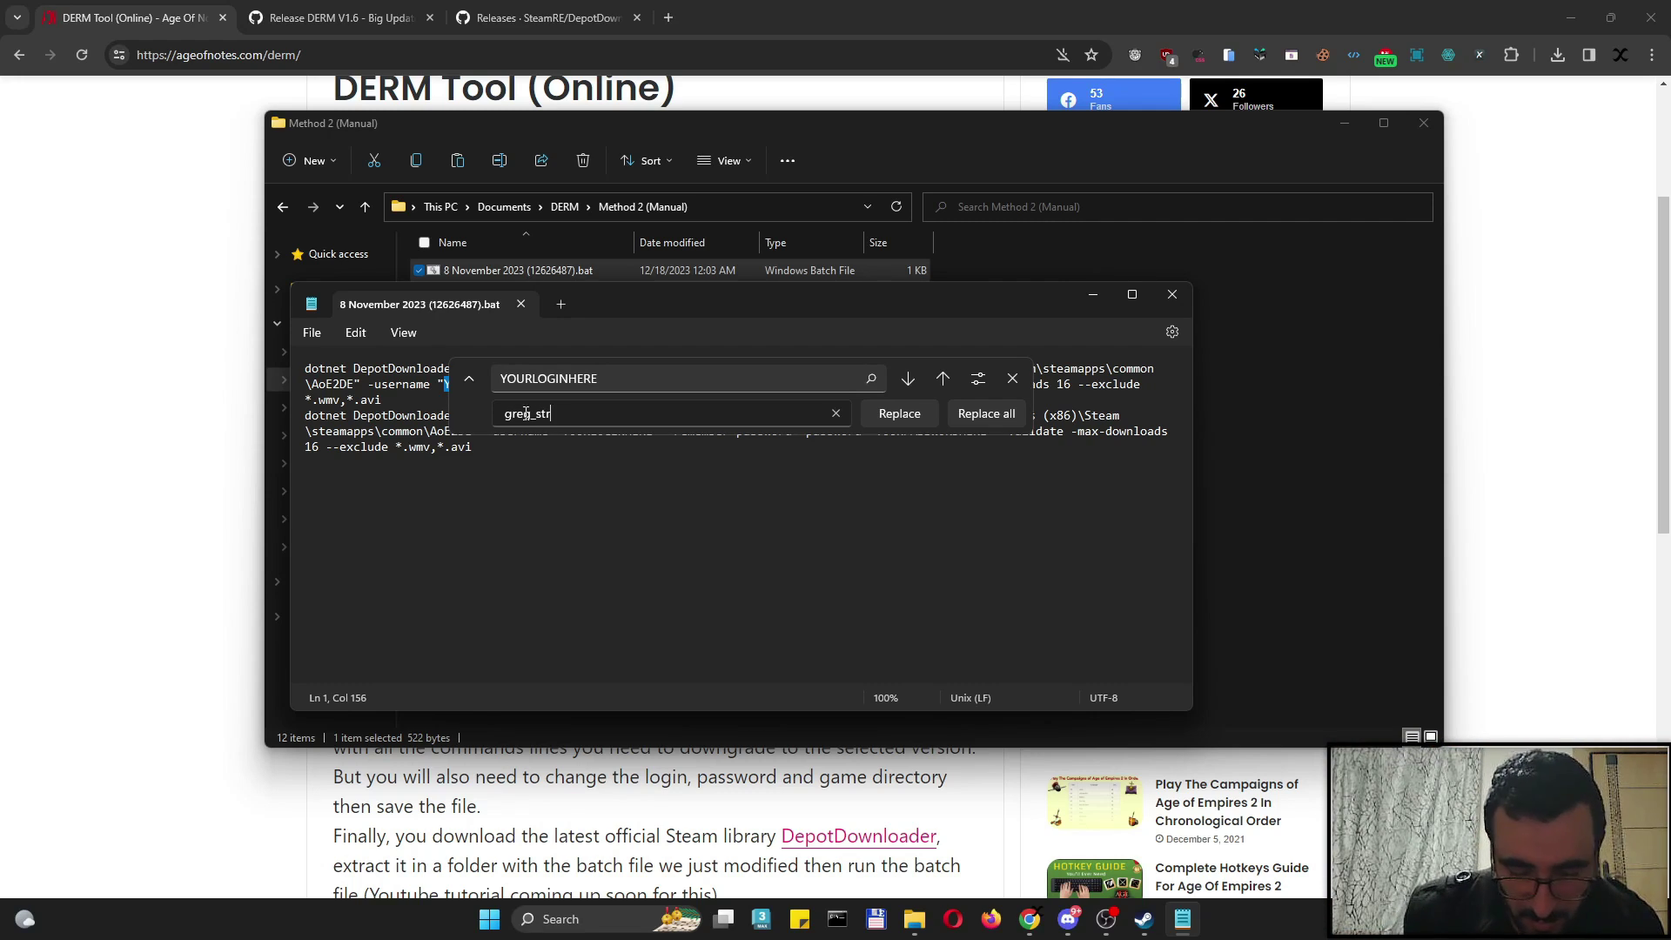
{"action": "left_click", "coordinate": [987, 414]}
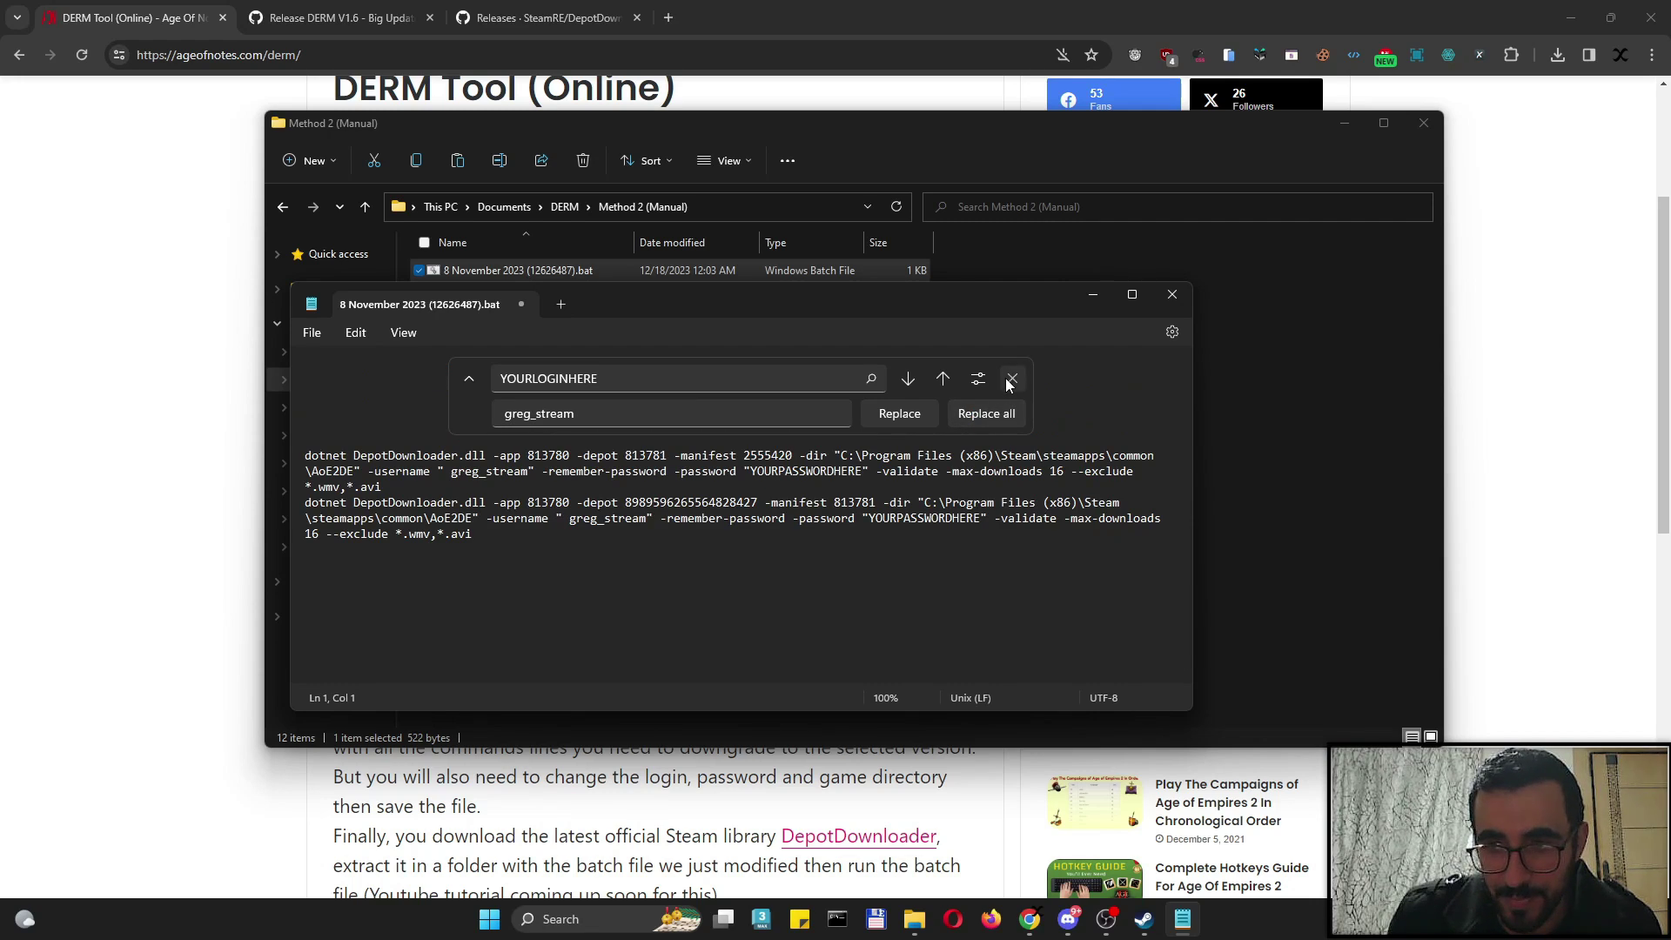
{"action": "key", "text": "Escape"}
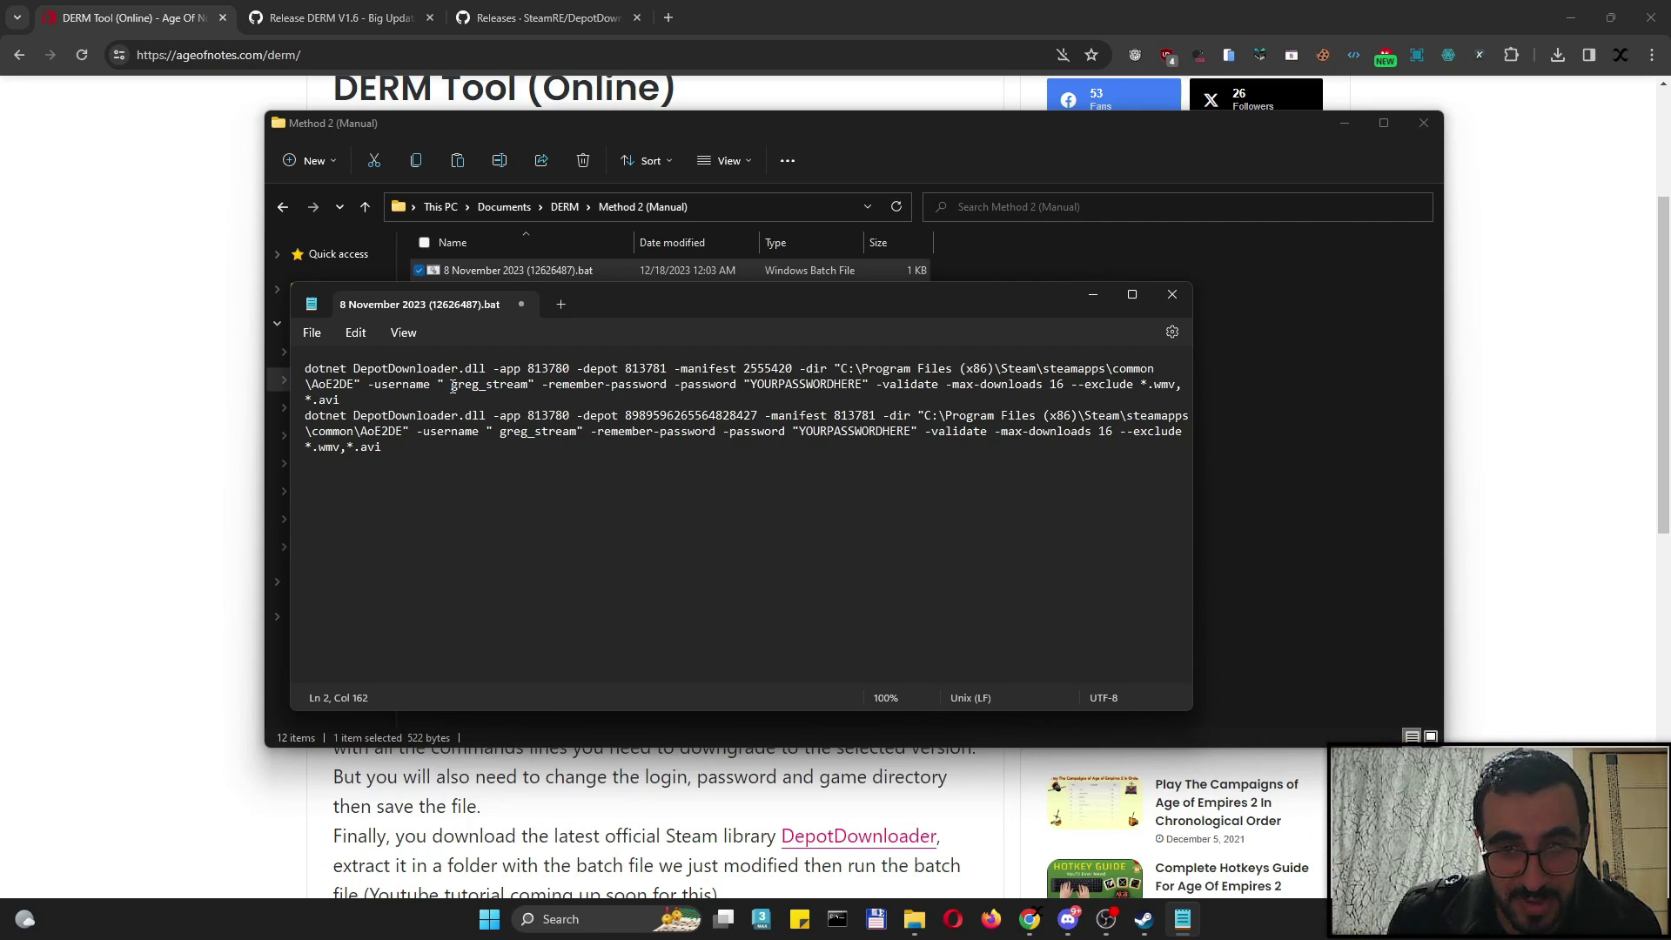
Delete the stray space before the username on both command lines
{"action": "key", "text": "BackSpace"}
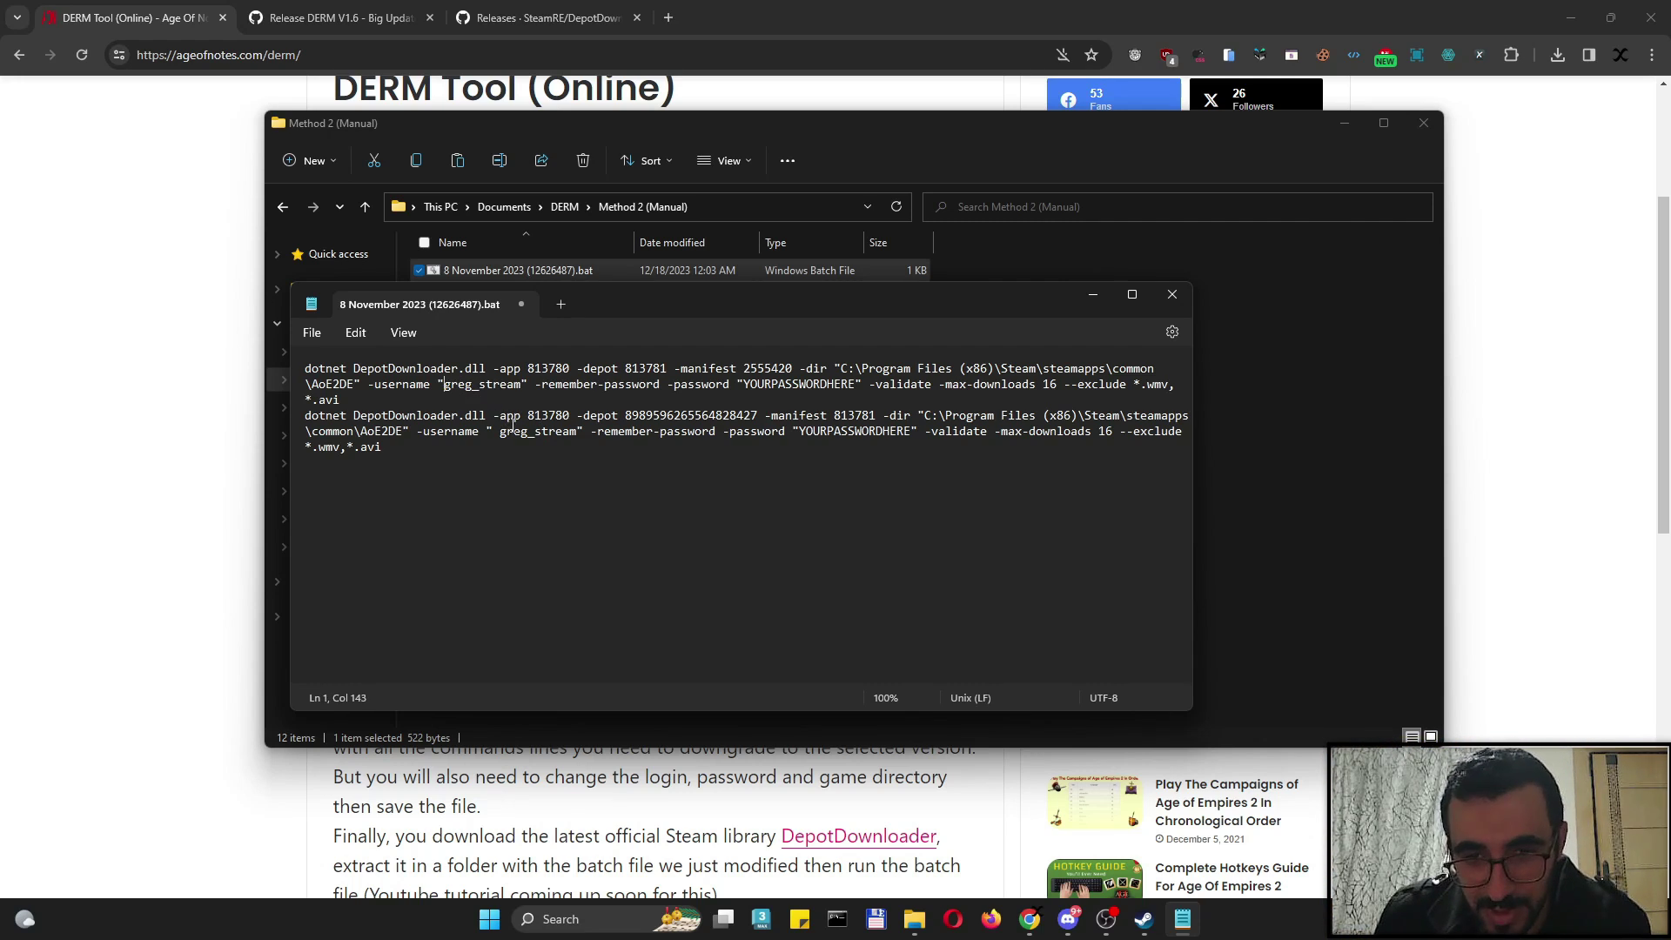
{"action": "left_click", "coordinate": [496, 432]}
{"action": "key", "text": "BackSpace"}
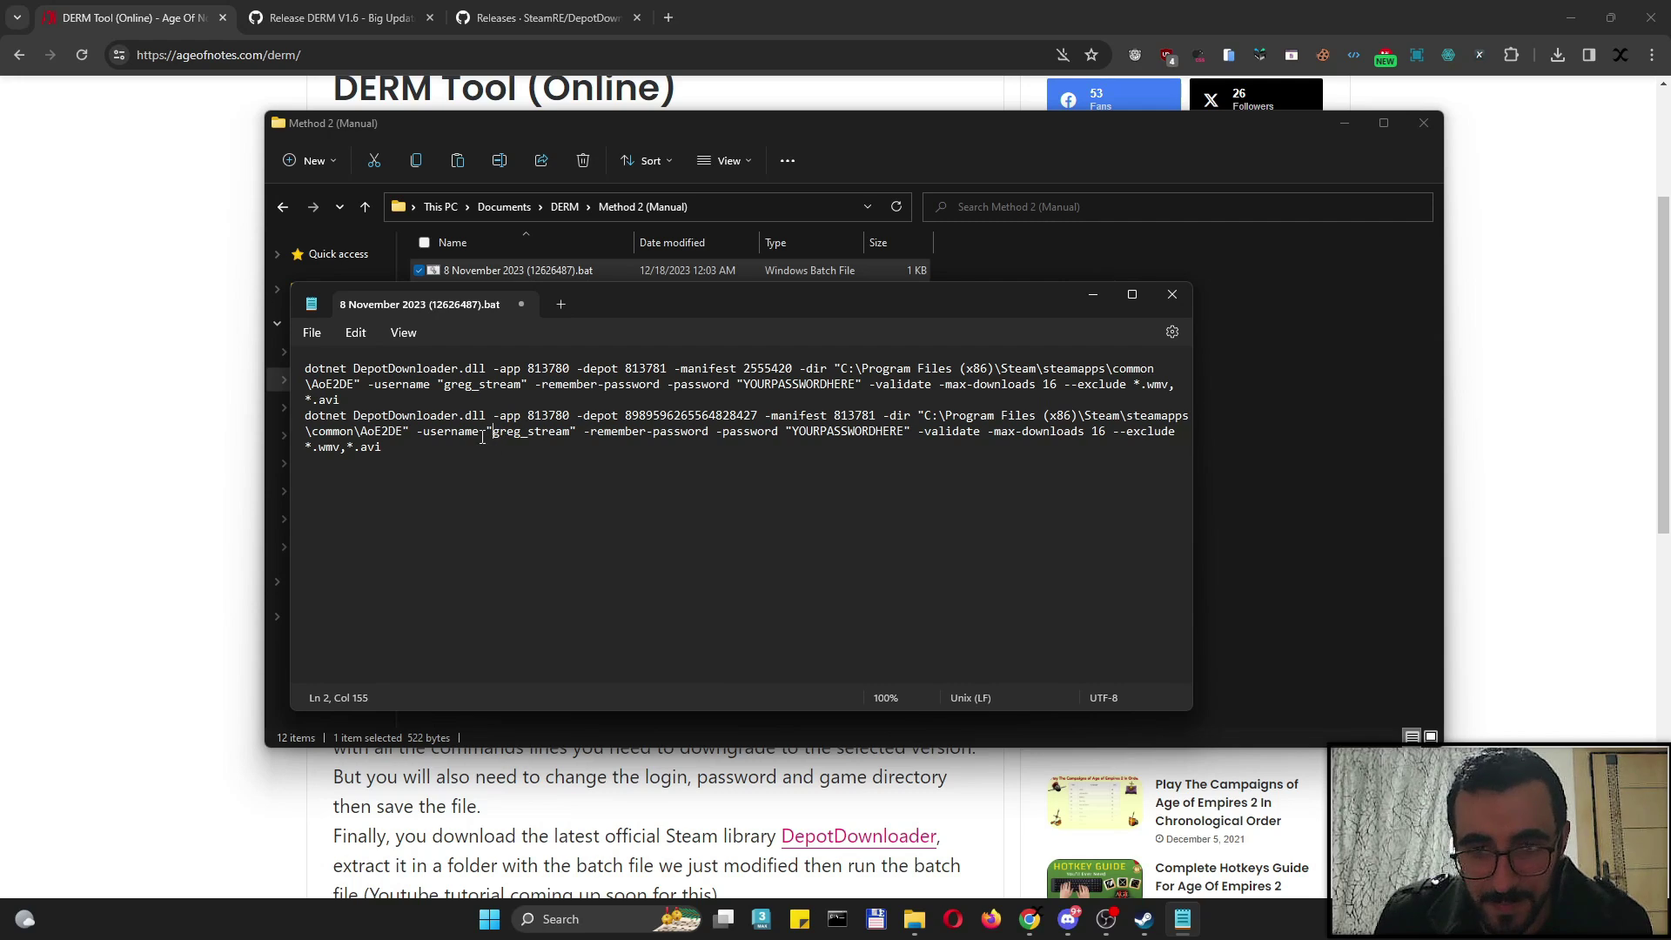
{"action": "left_click", "coordinate": [447, 387]}
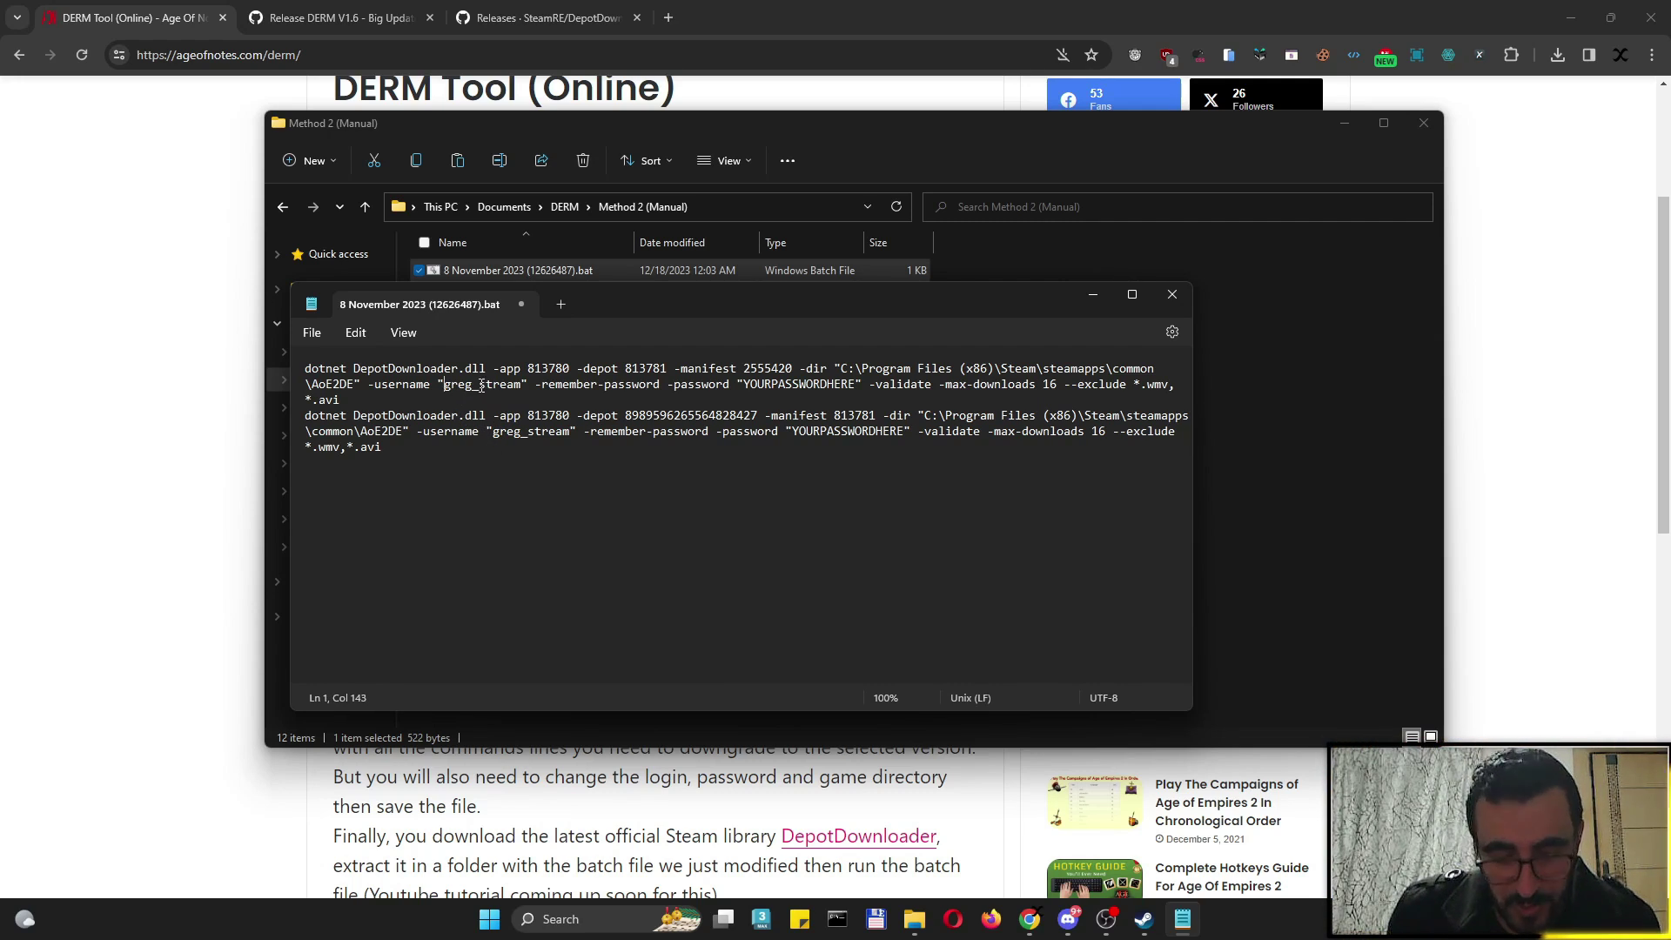
{"action": "key", "text": "ctrl+h"}
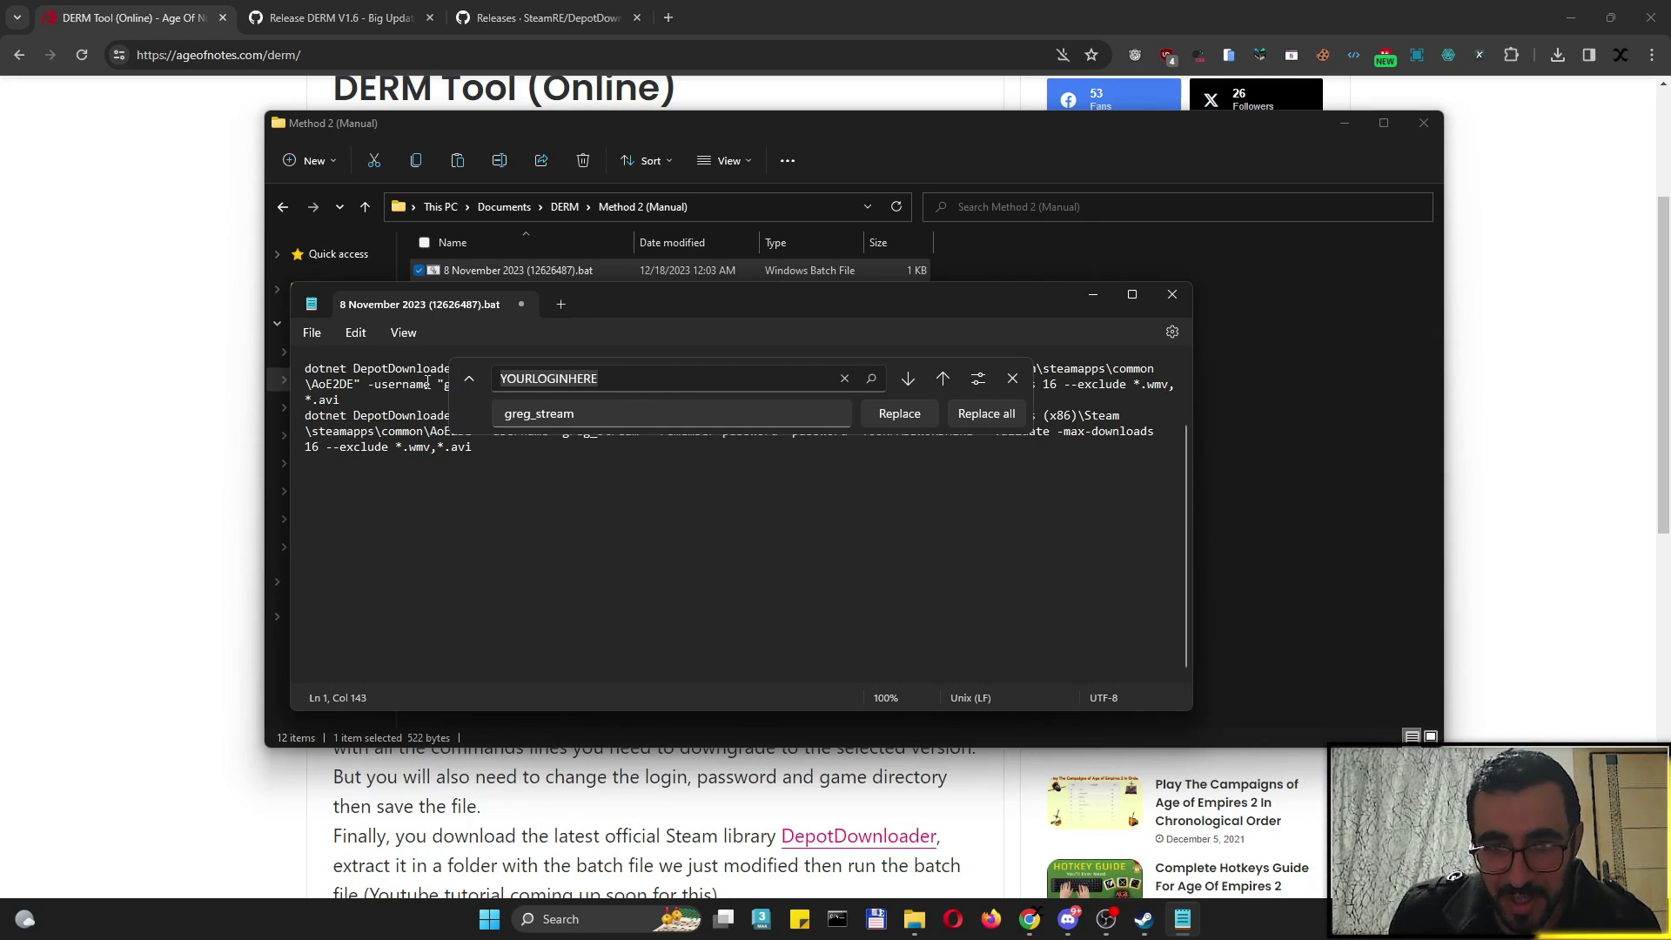
Replace every YOURPASSWORDHERE placeholder with the Steam account password
{"action": "left_click", "coordinate": [1014, 378]}
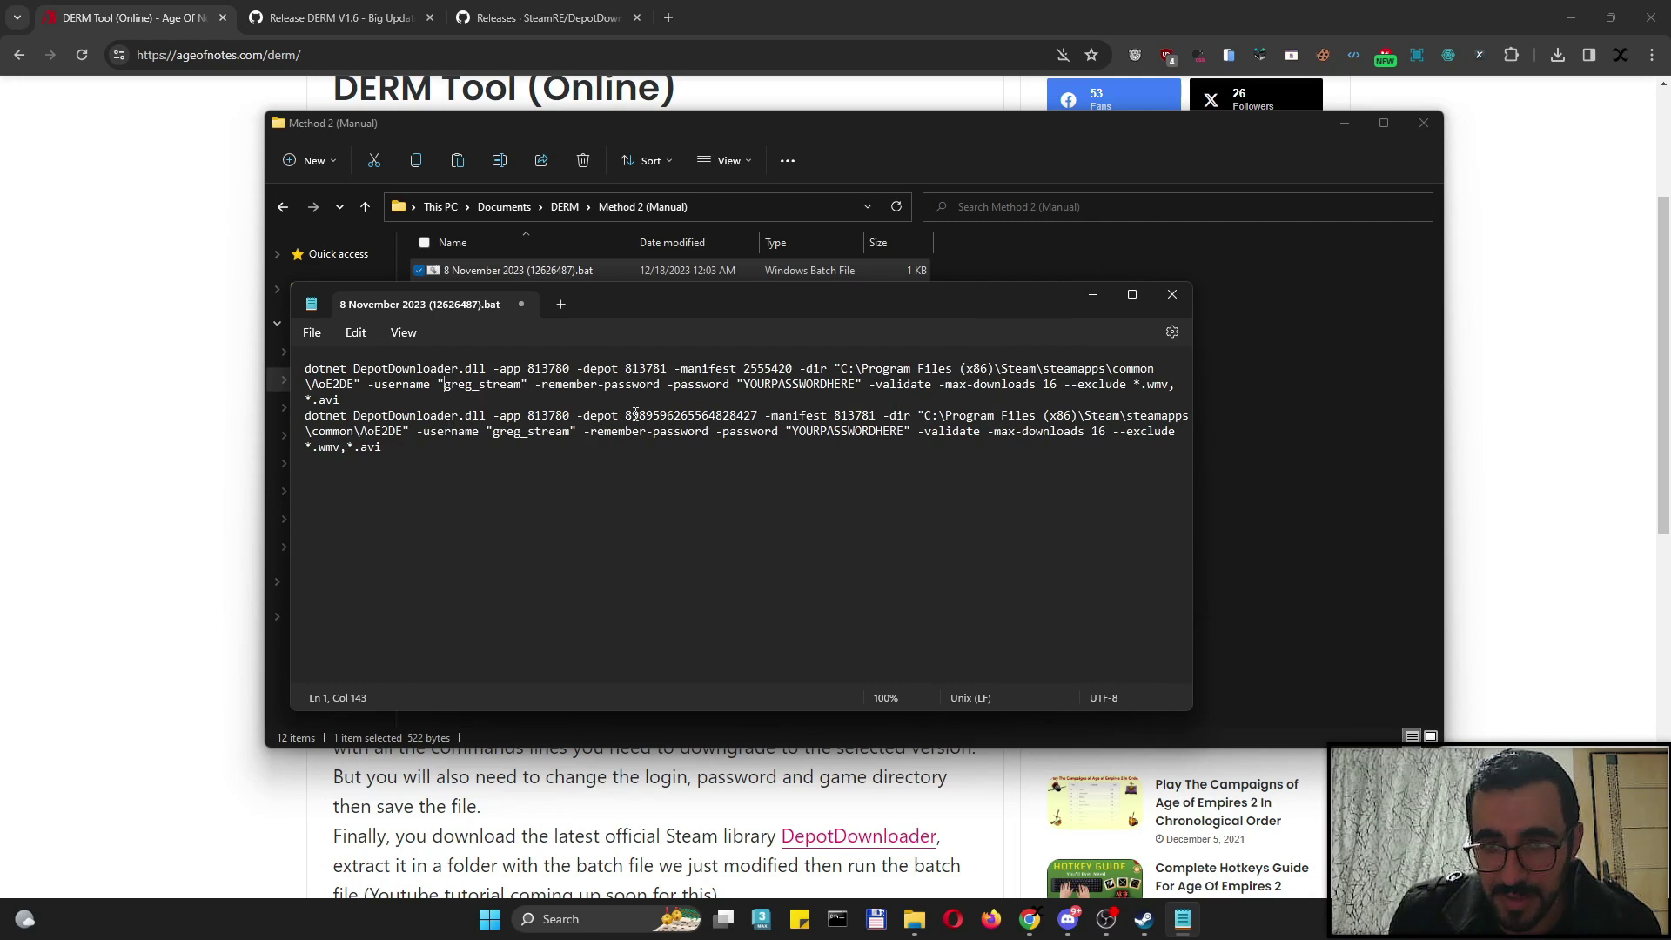
{"action": "left_click_drag", "start_coordinate": [744, 383], "coordinate": [861, 383]}
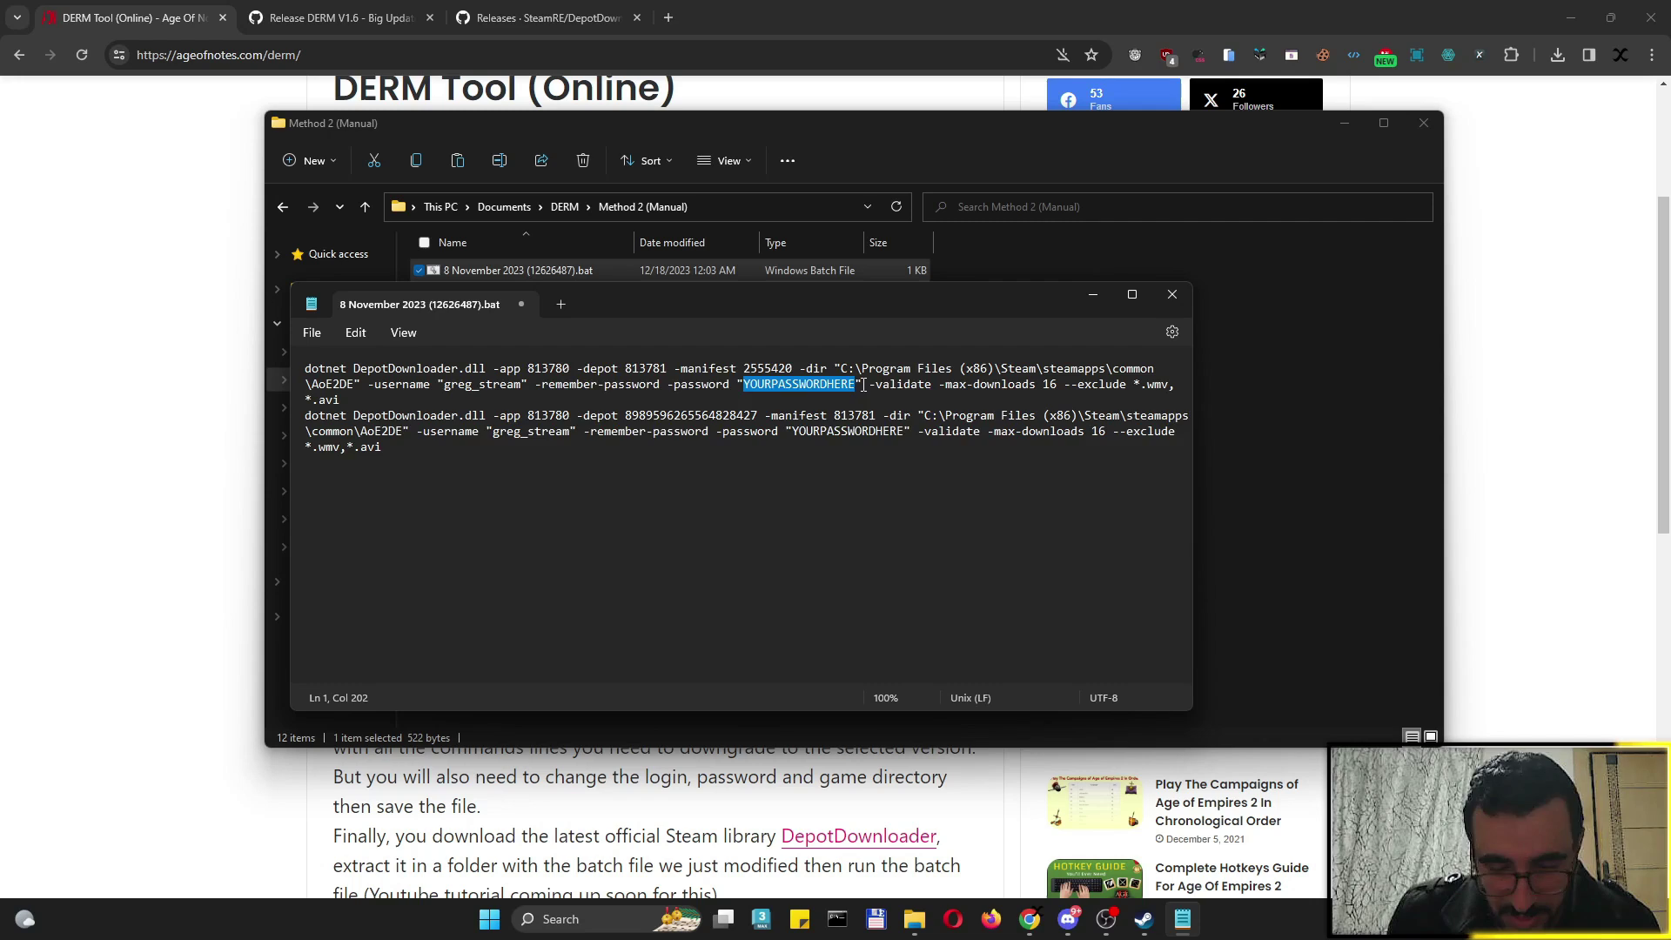
{"action": "key", "text": "ctrl+h"}
{"action": "left_click", "coordinate": [691, 415]}
{"action": "double_click", "coordinate": [520, 413]}
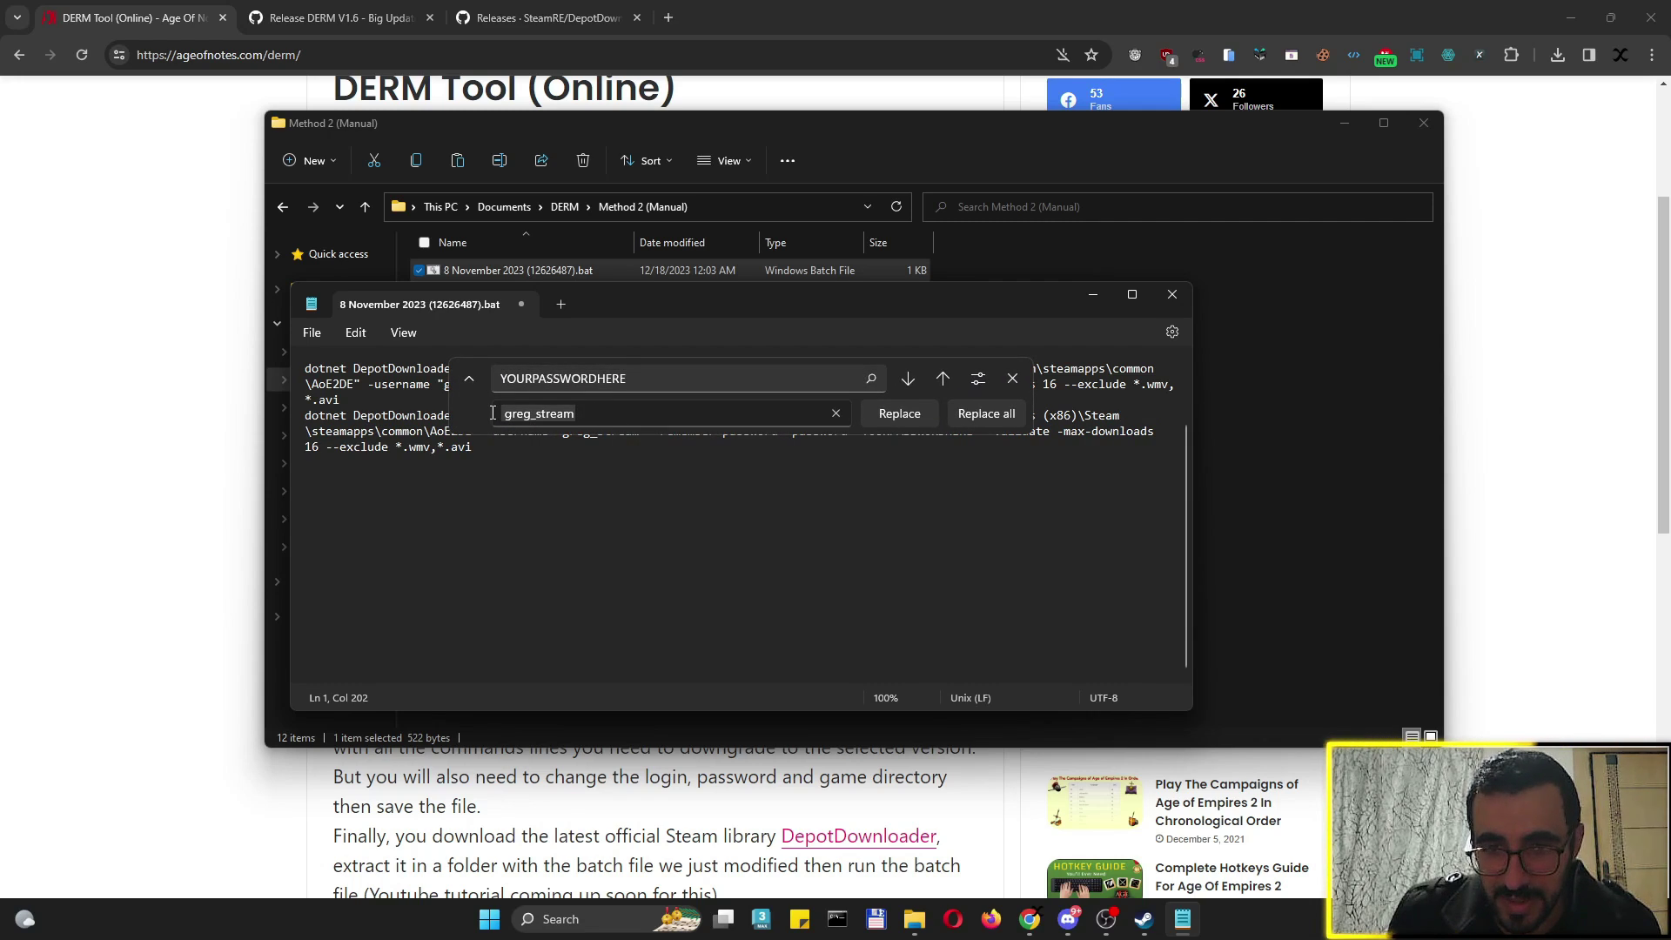
{"action": "key", "text": "BackSpace"}
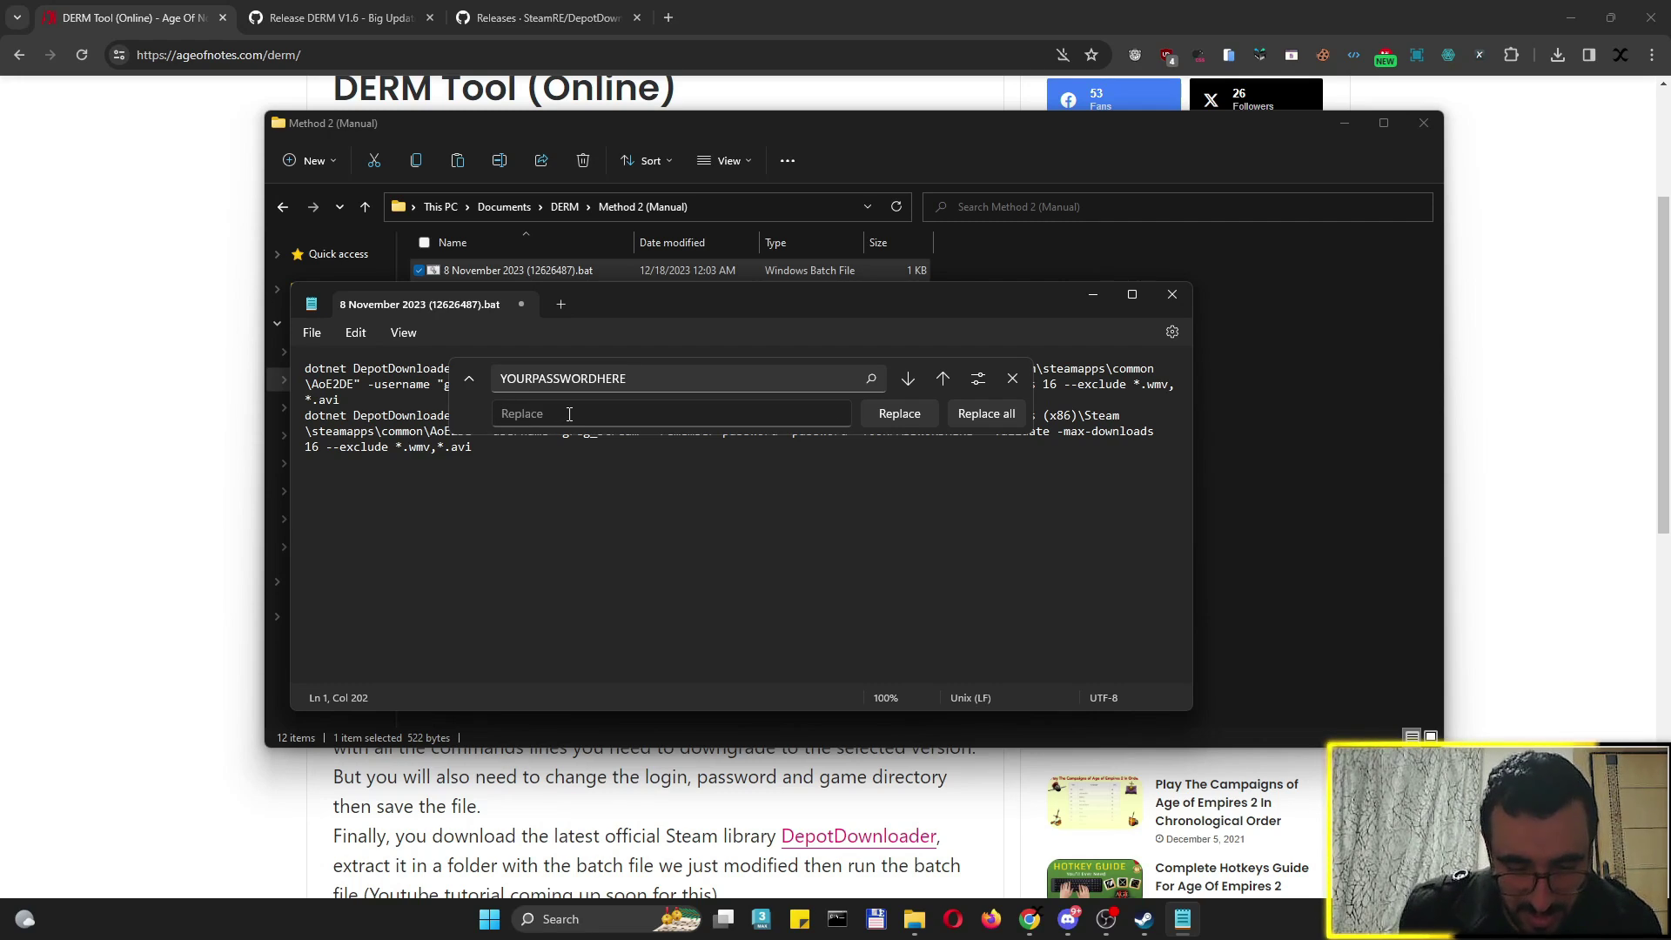
{"action": "type", "text": "my"}
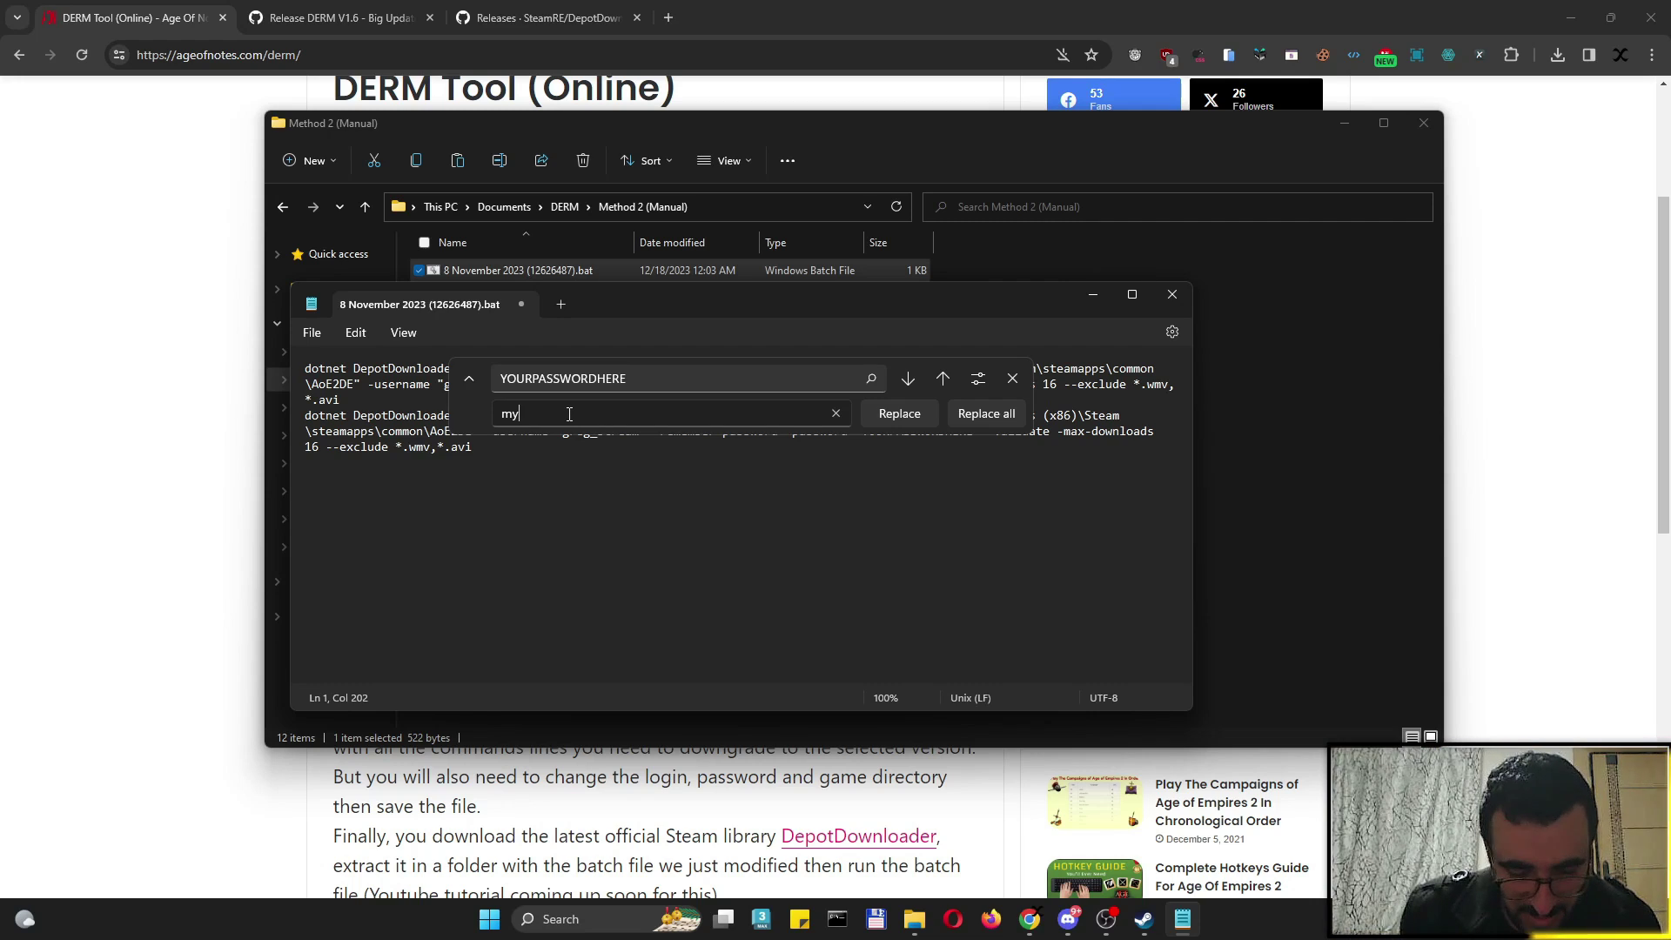
{"action": "type", "text": "realpasshere"}
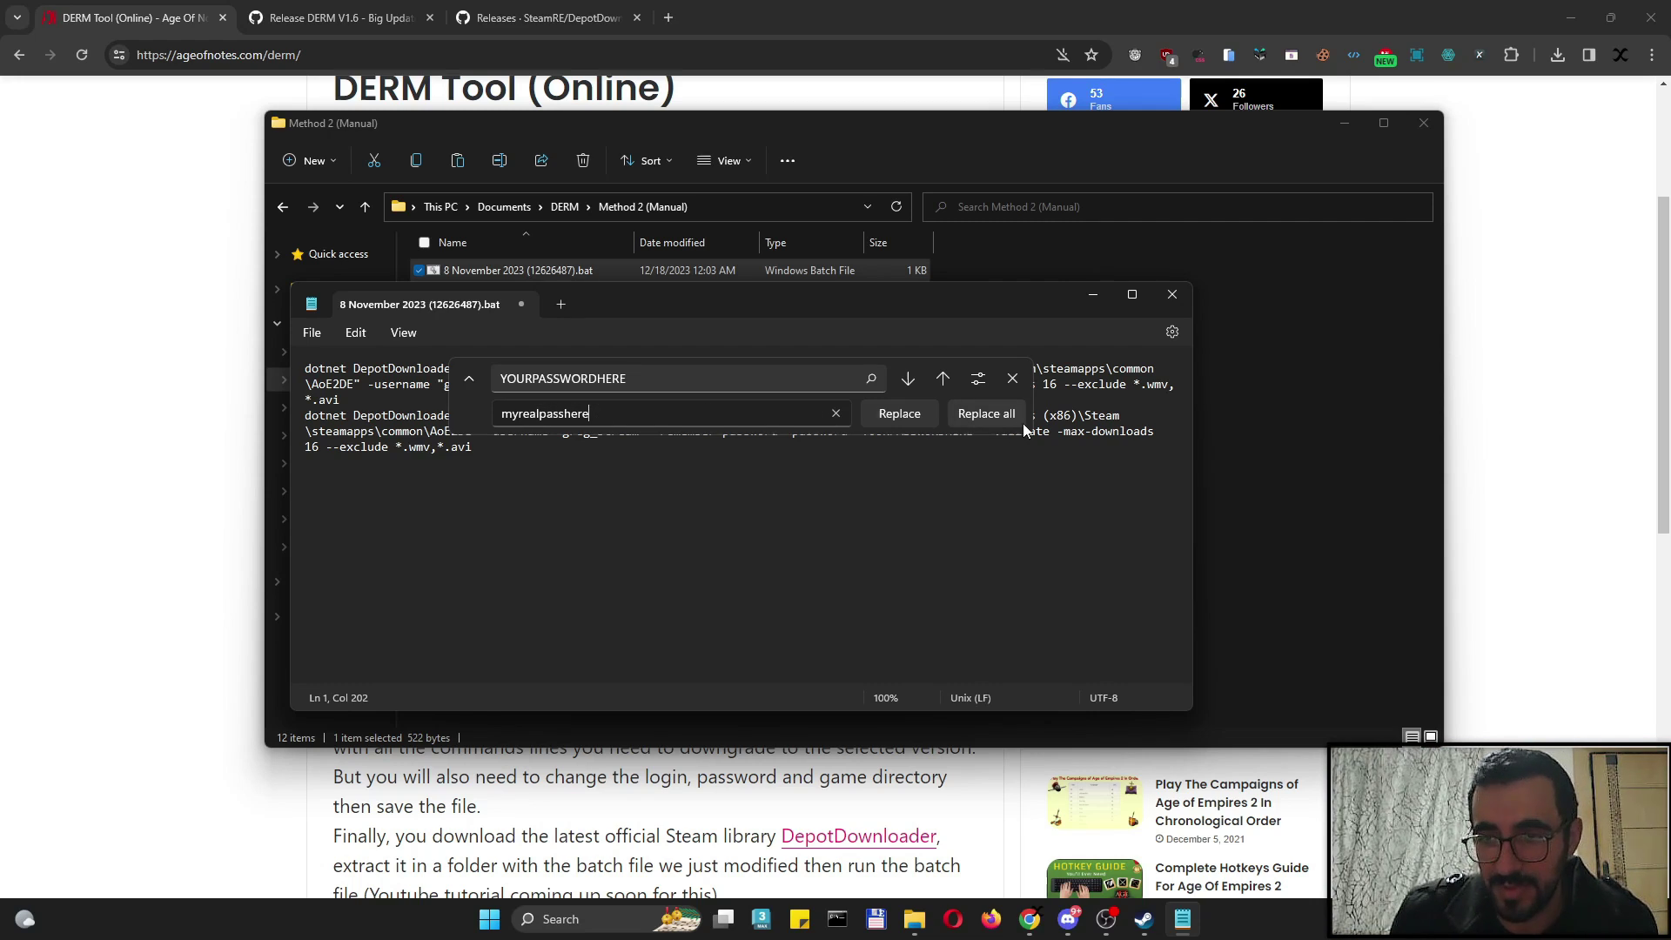
{"action": "left_click", "coordinate": [1003, 416]}
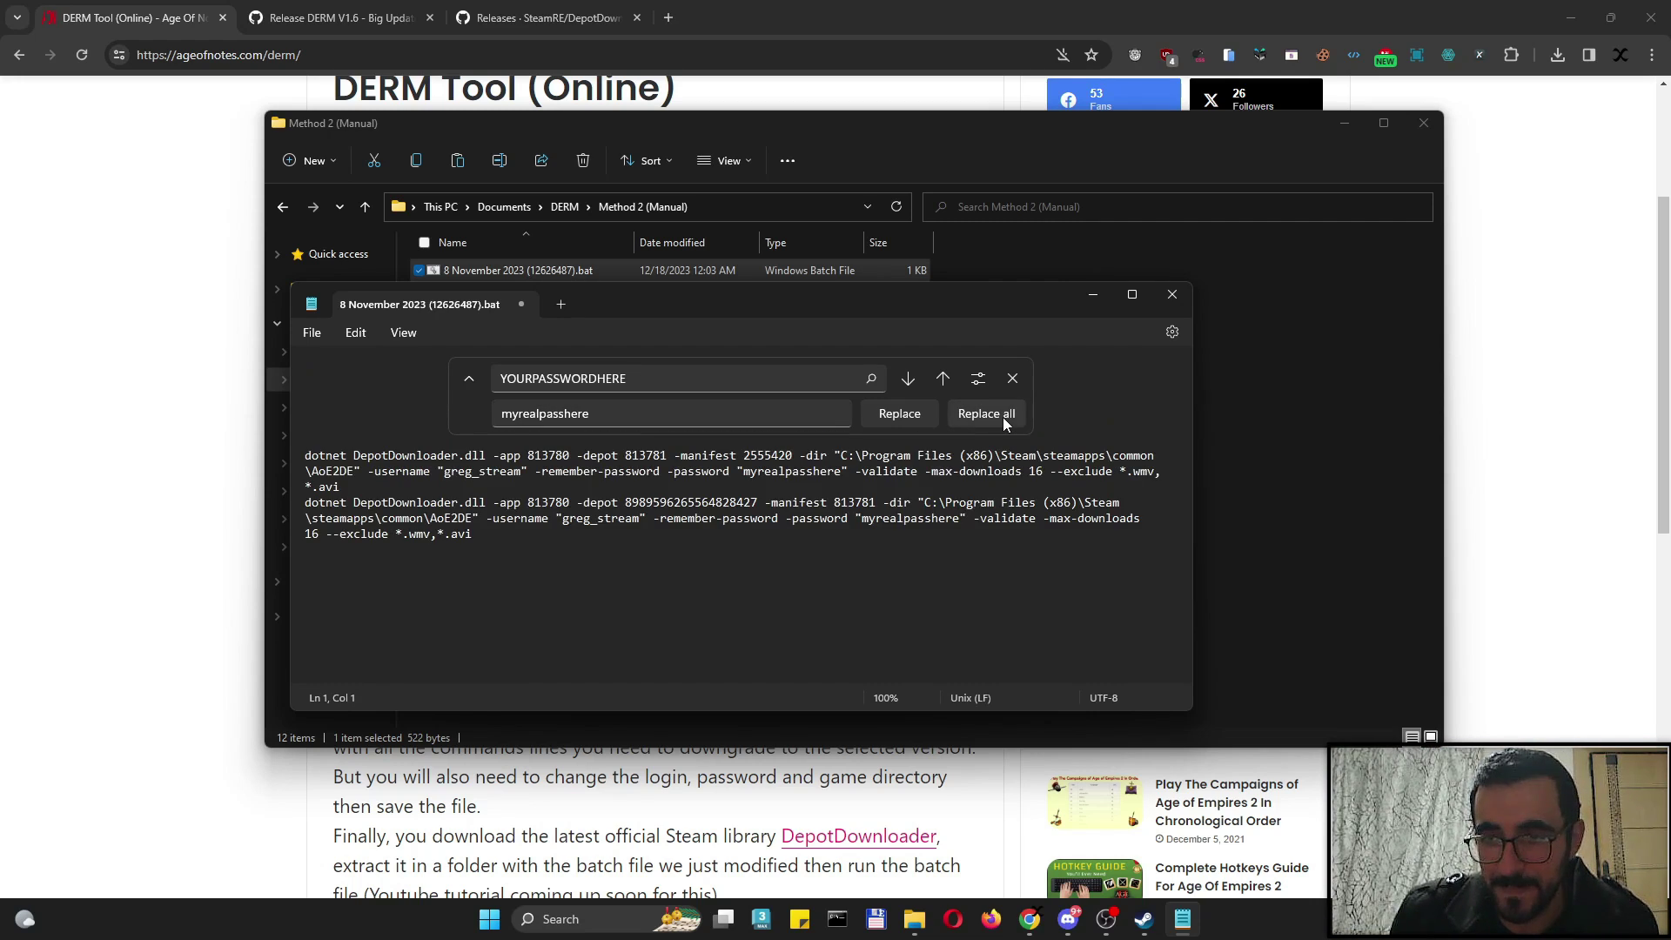
Save the batch file and bring the Steam library forward
{"action": "left_click", "coordinate": [1013, 379]}
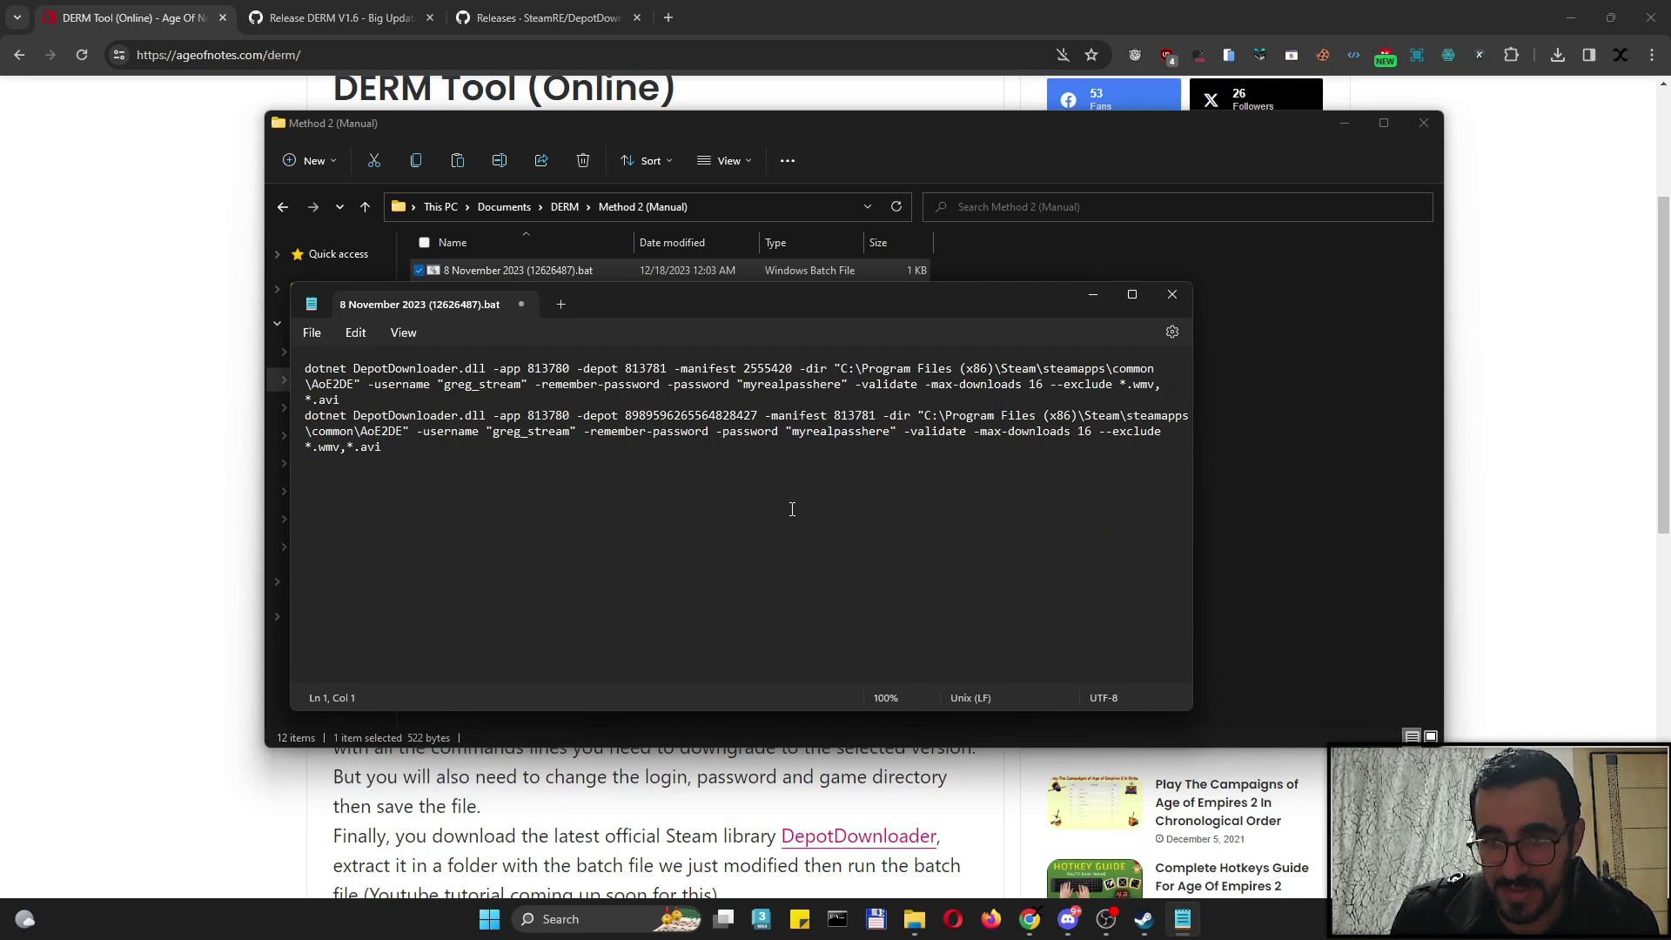
{"action": "key", "text": "ctrl+s"}
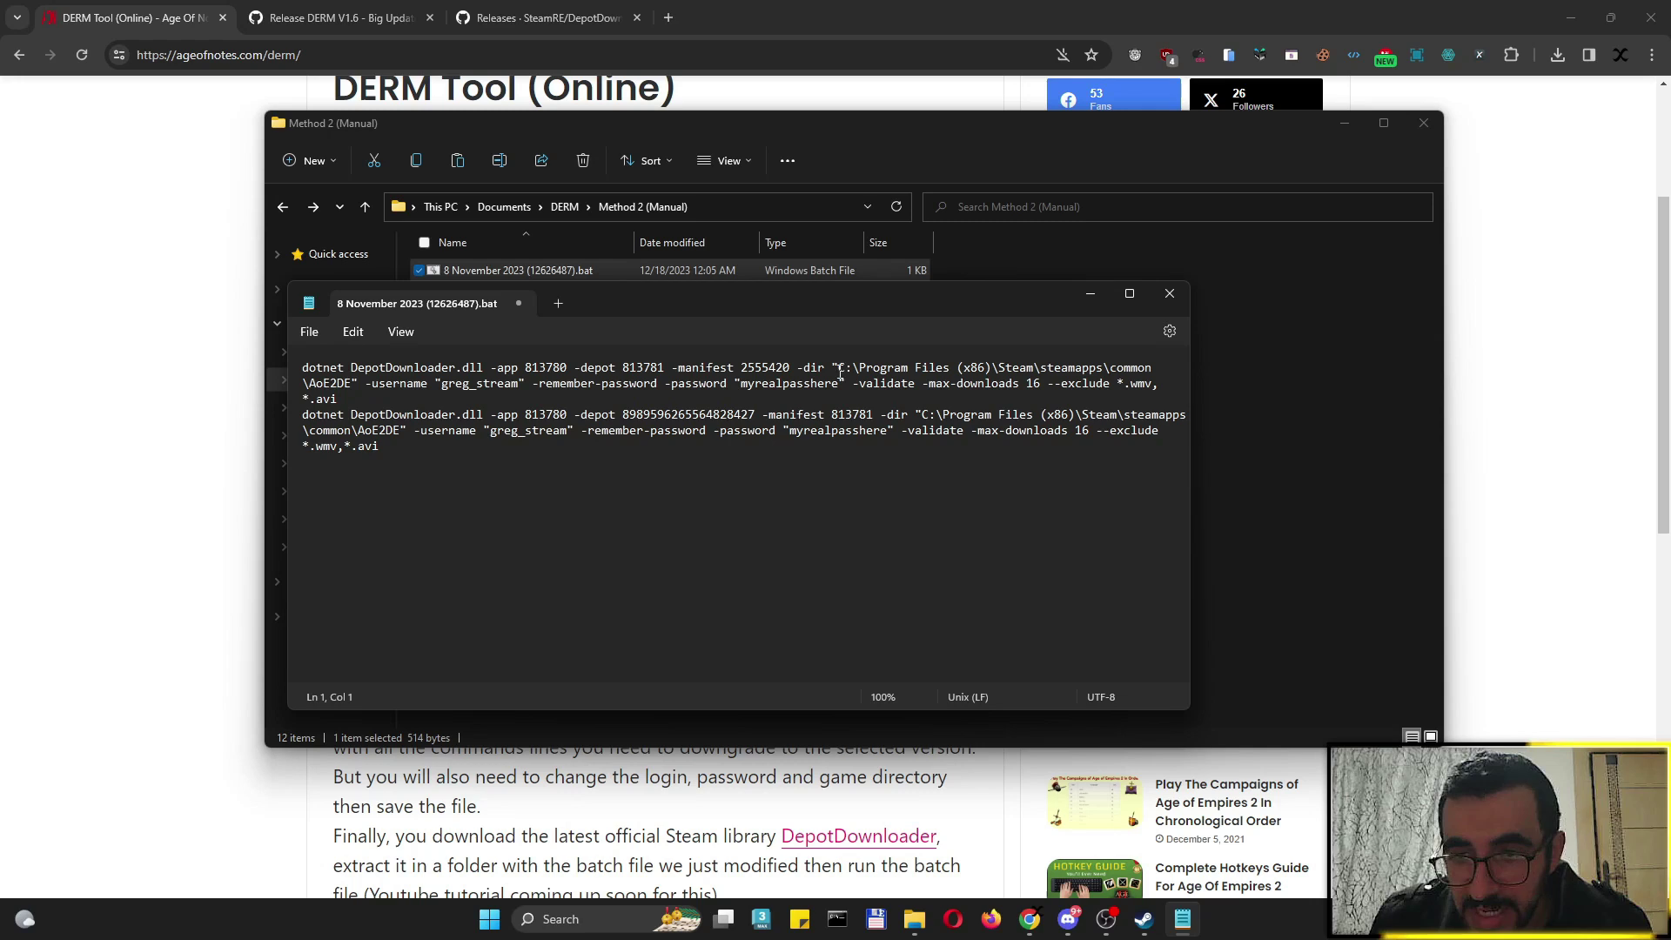
{"action": "left_click_drag", "start_coordinate": [838, 370], "coordinate": [352, 384]}
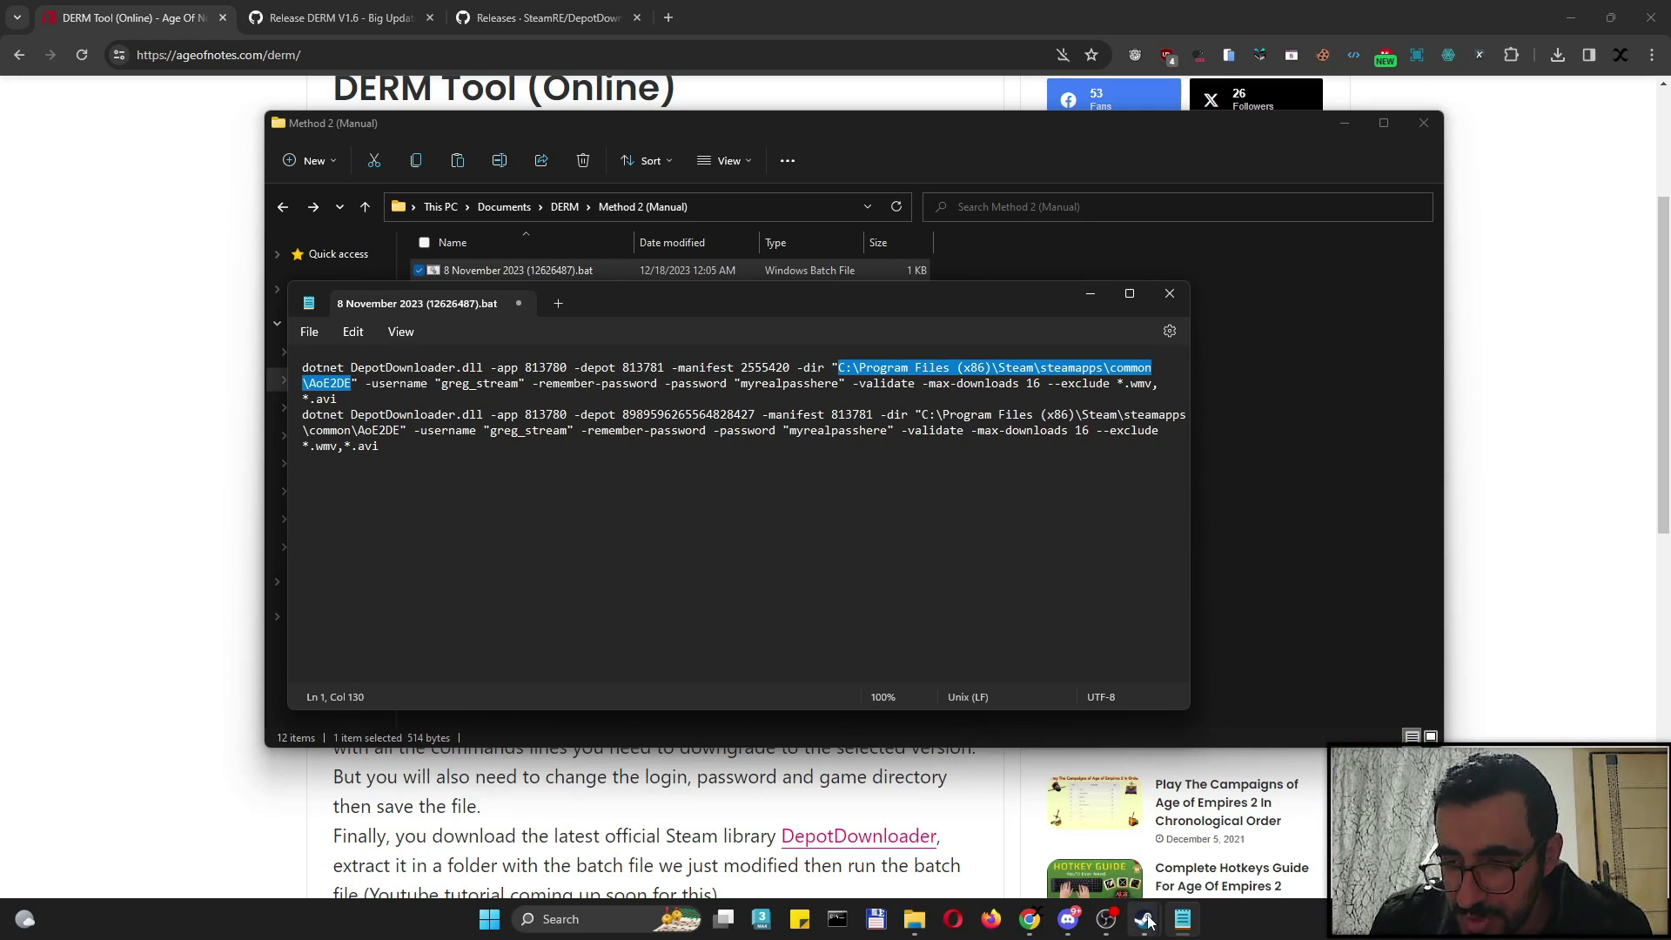
{"action": "left_click", "coordinate": [1075, 827]}
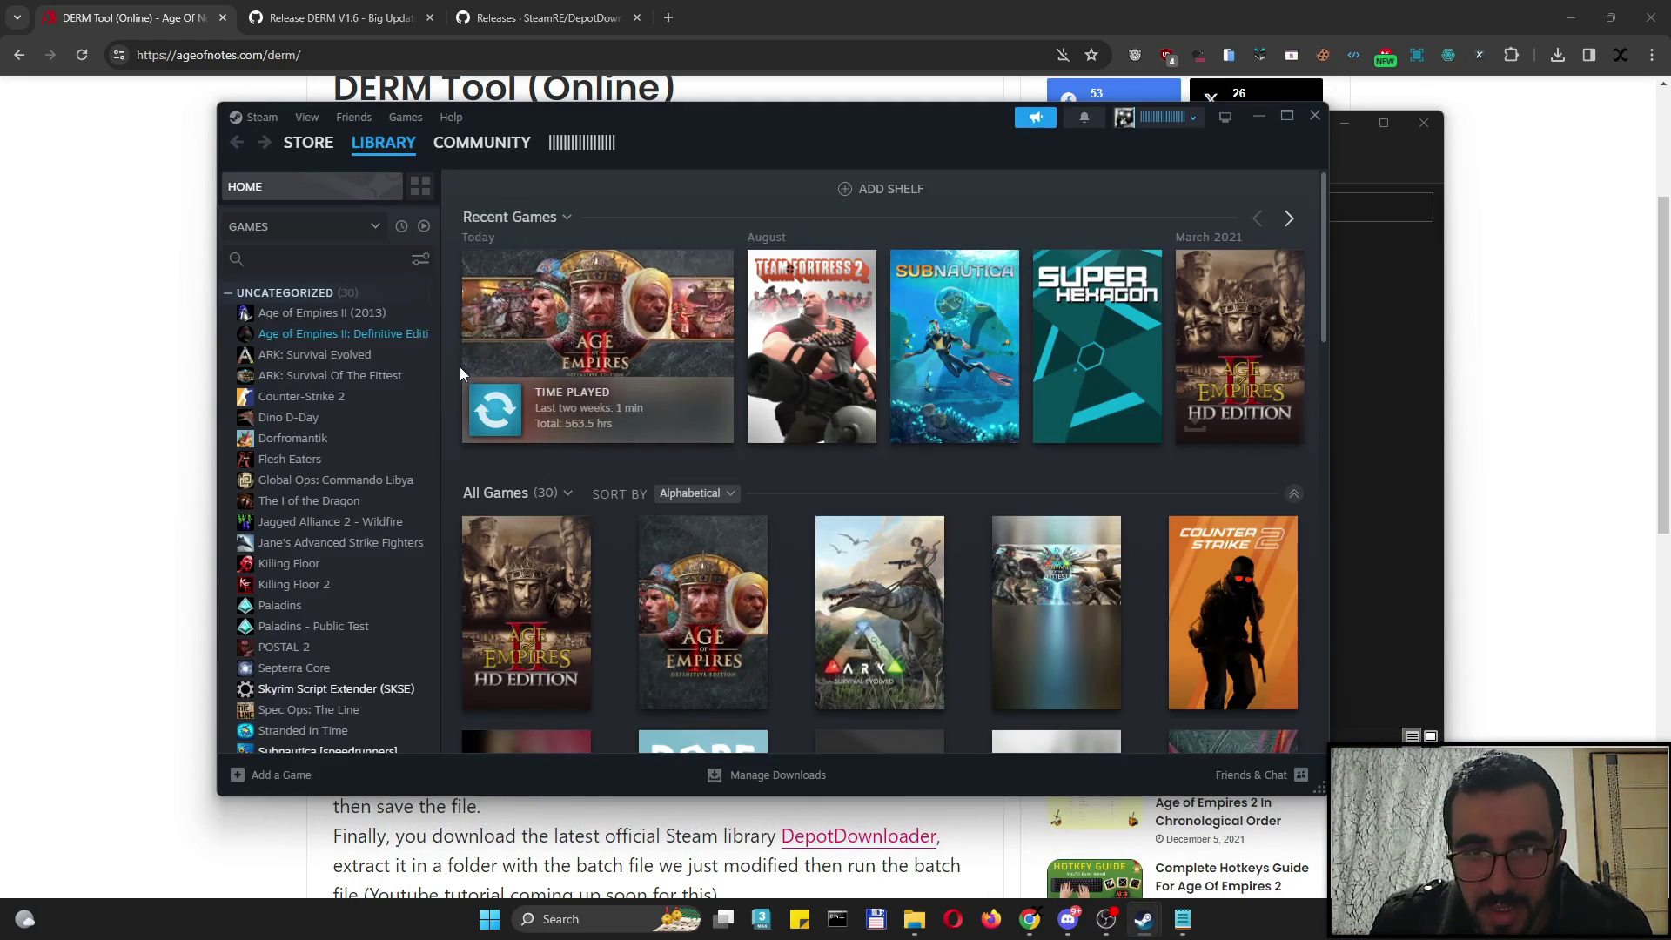
Open Age of Empires II: Definitive Edition's local install folder from the Steam library
{"action": "left_click", "coordinate": [349, 335]}
{"action": "right_click", "coordinate": [351, 334]}
{"action": "left_click", "coordinate": [379, 470]}
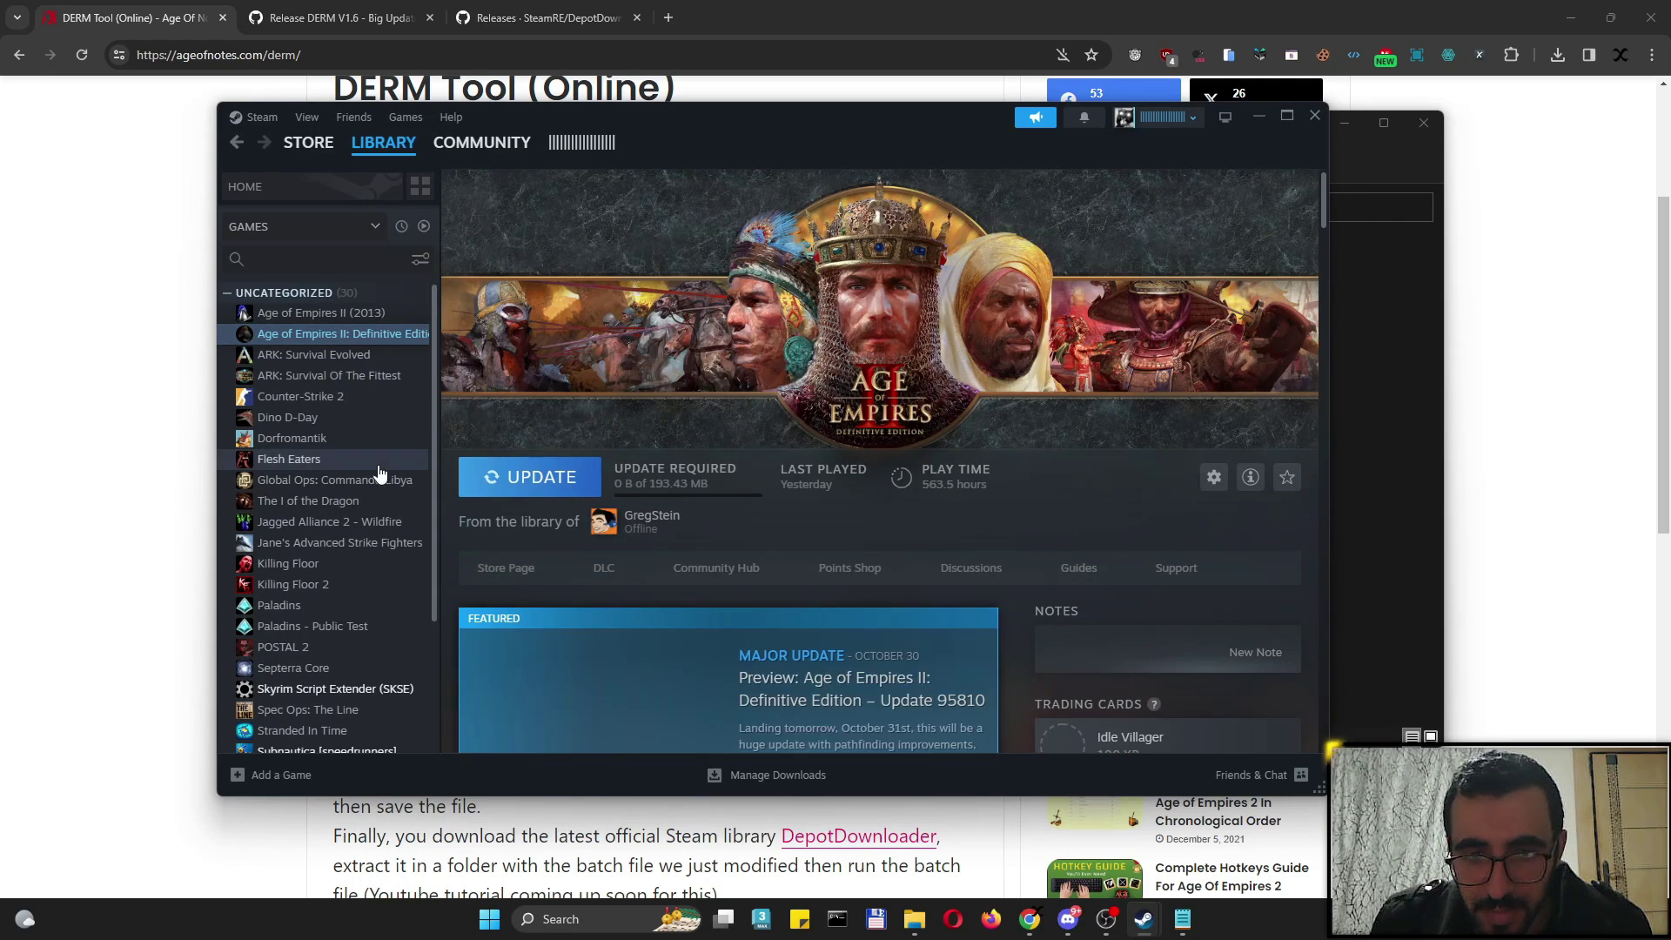
{"action": "left_click", "coordinate": [1124, 195]}
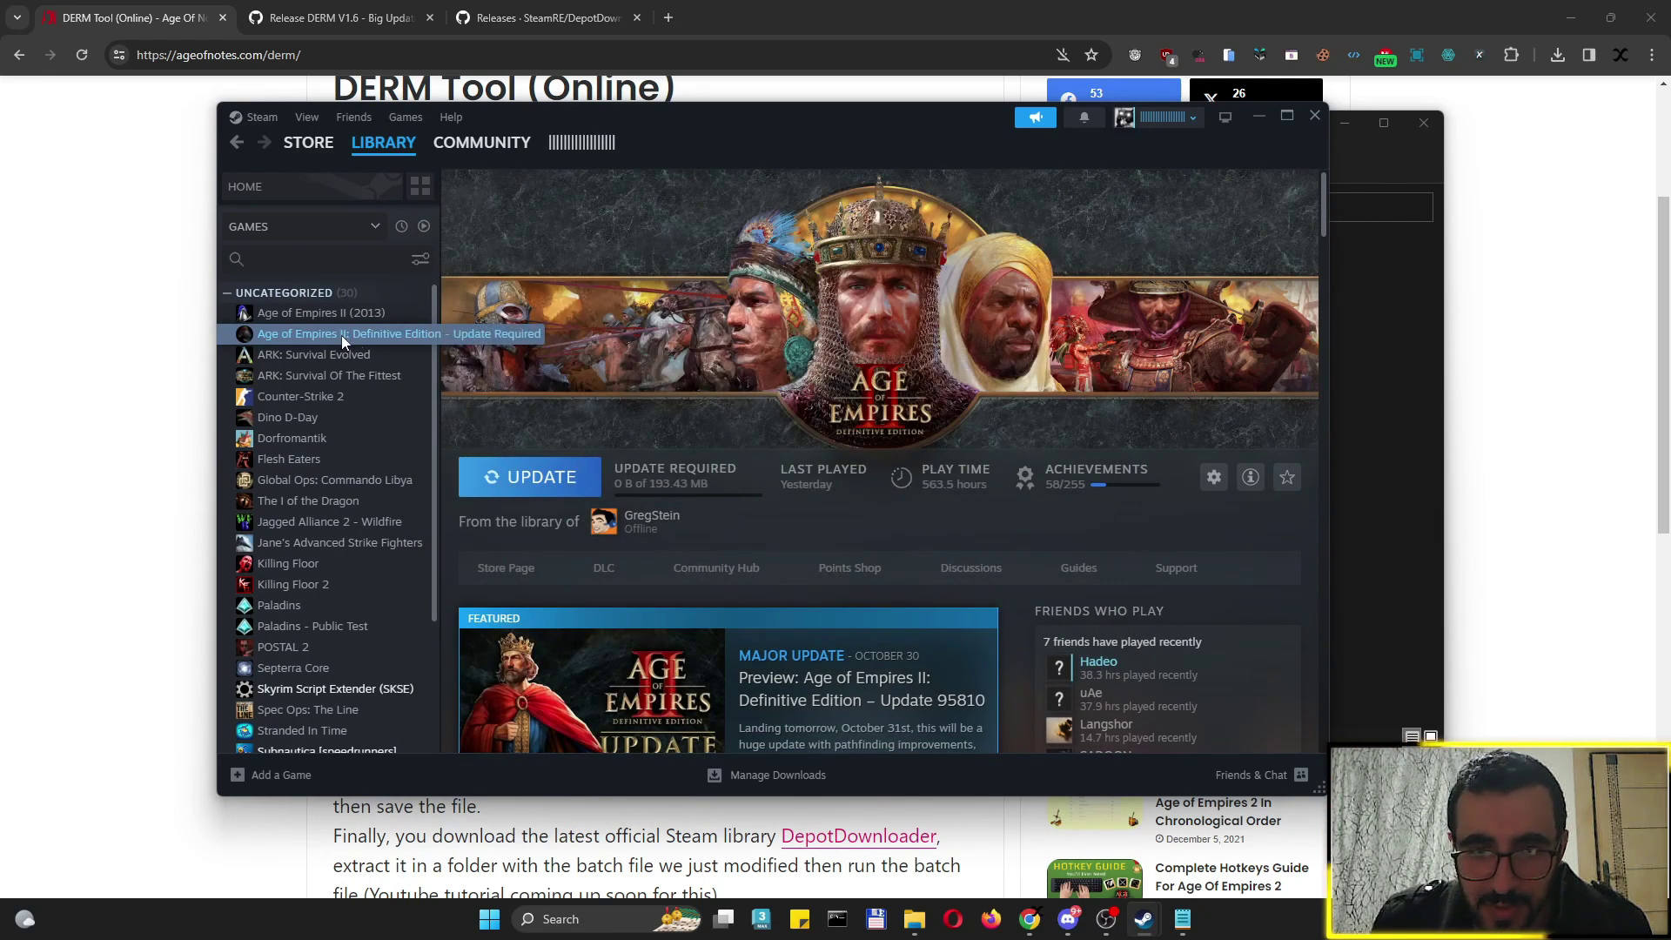
{"action": "right_click", "coordinate": [341, 336]}
{"action": "mouse_move", "coordinate": [405, 439]}
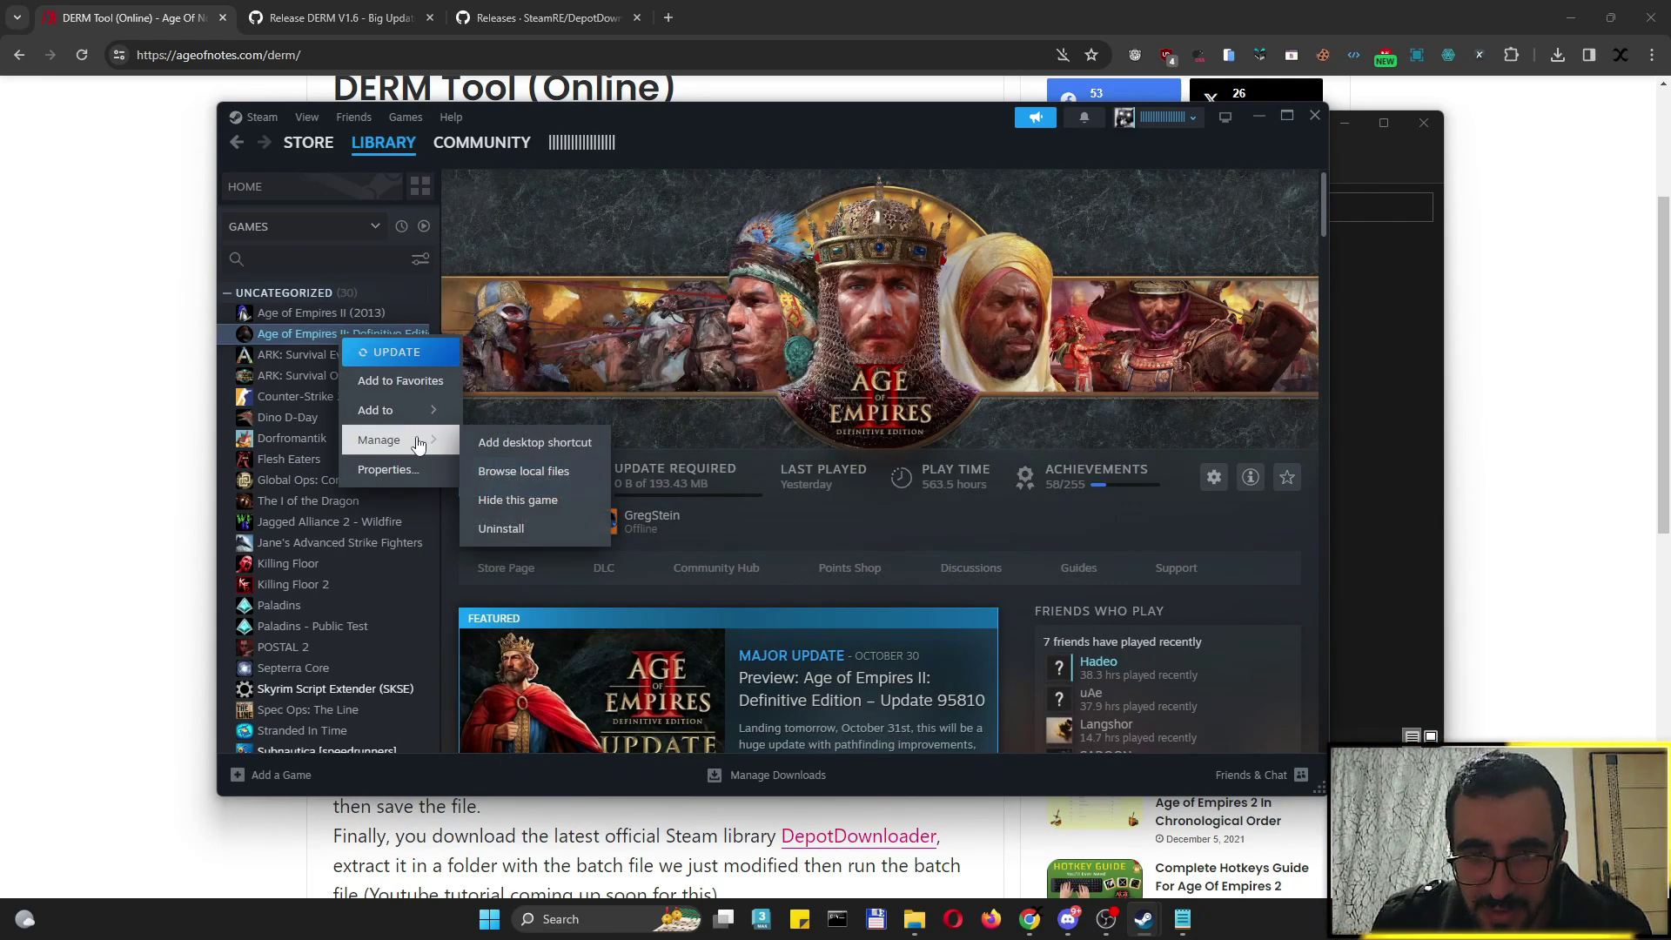
{"action": "left_click", "coordinate": [531, 471]}
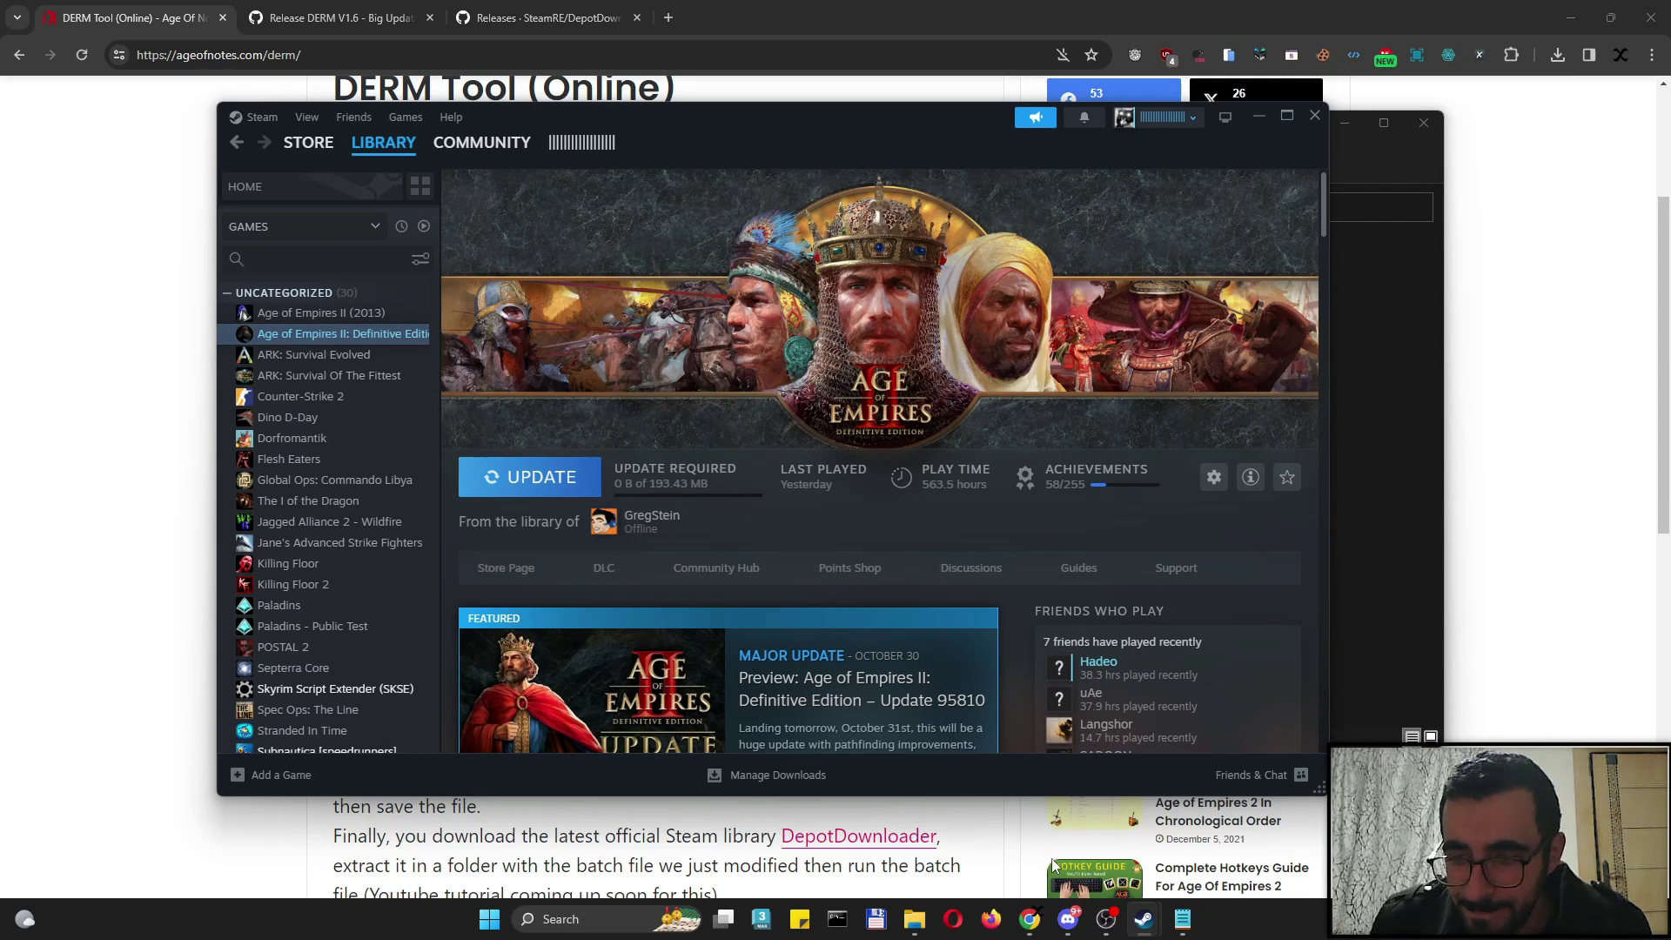
Copy the install path C:\Program Files (x86)\Steam\steamapps\common\AoE2DE and close the folder window
{"action": "mouse_move", "coordinate": [925, 897]}
{"action": "left_click", "coordinate": [959, 829]}
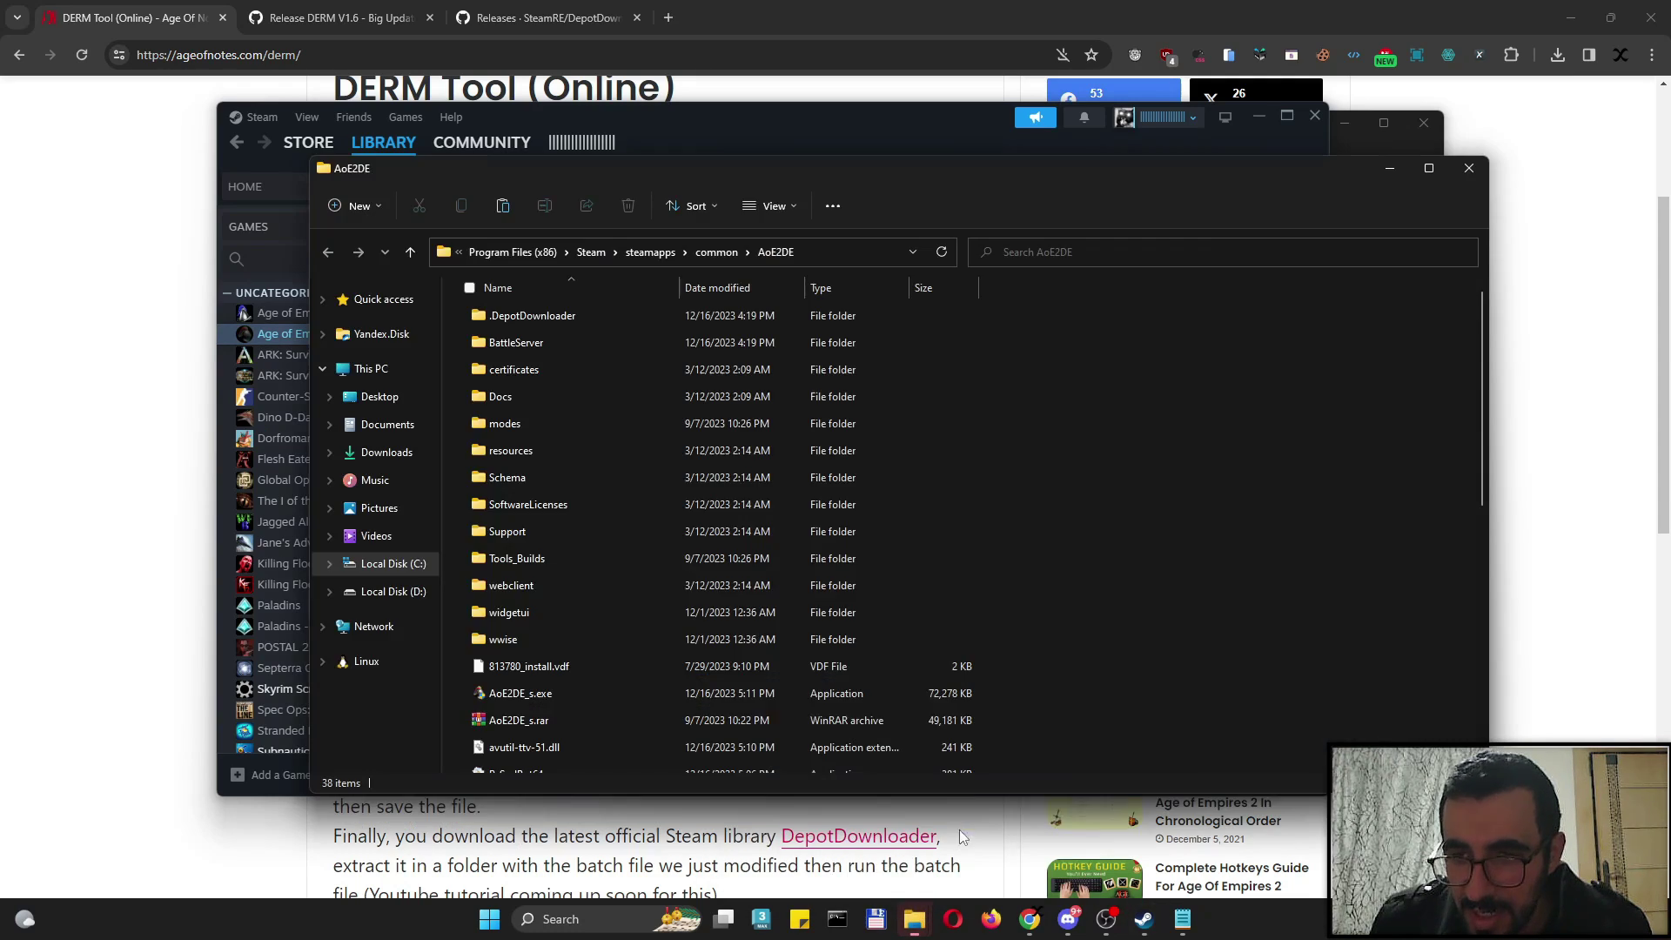
{"action": "left_click", "coordinate": [823, 259]}
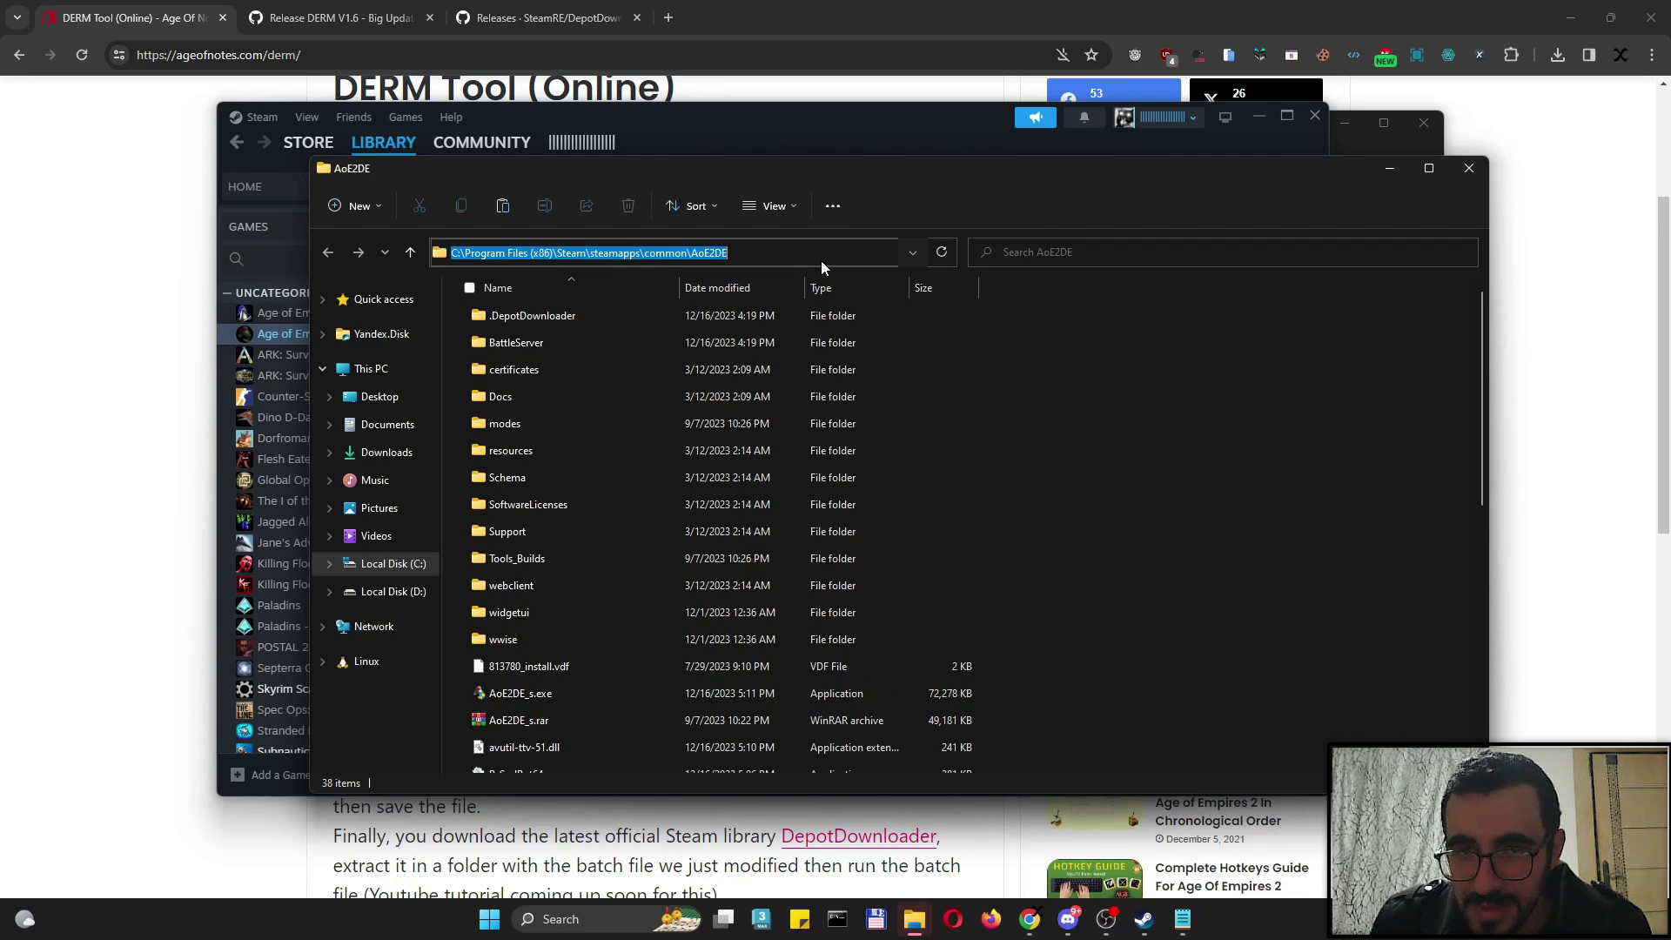
{"action": "right_click", "coordinate": [767, 253]}
{"action": "left_click", "coordinate": [684, 309]}
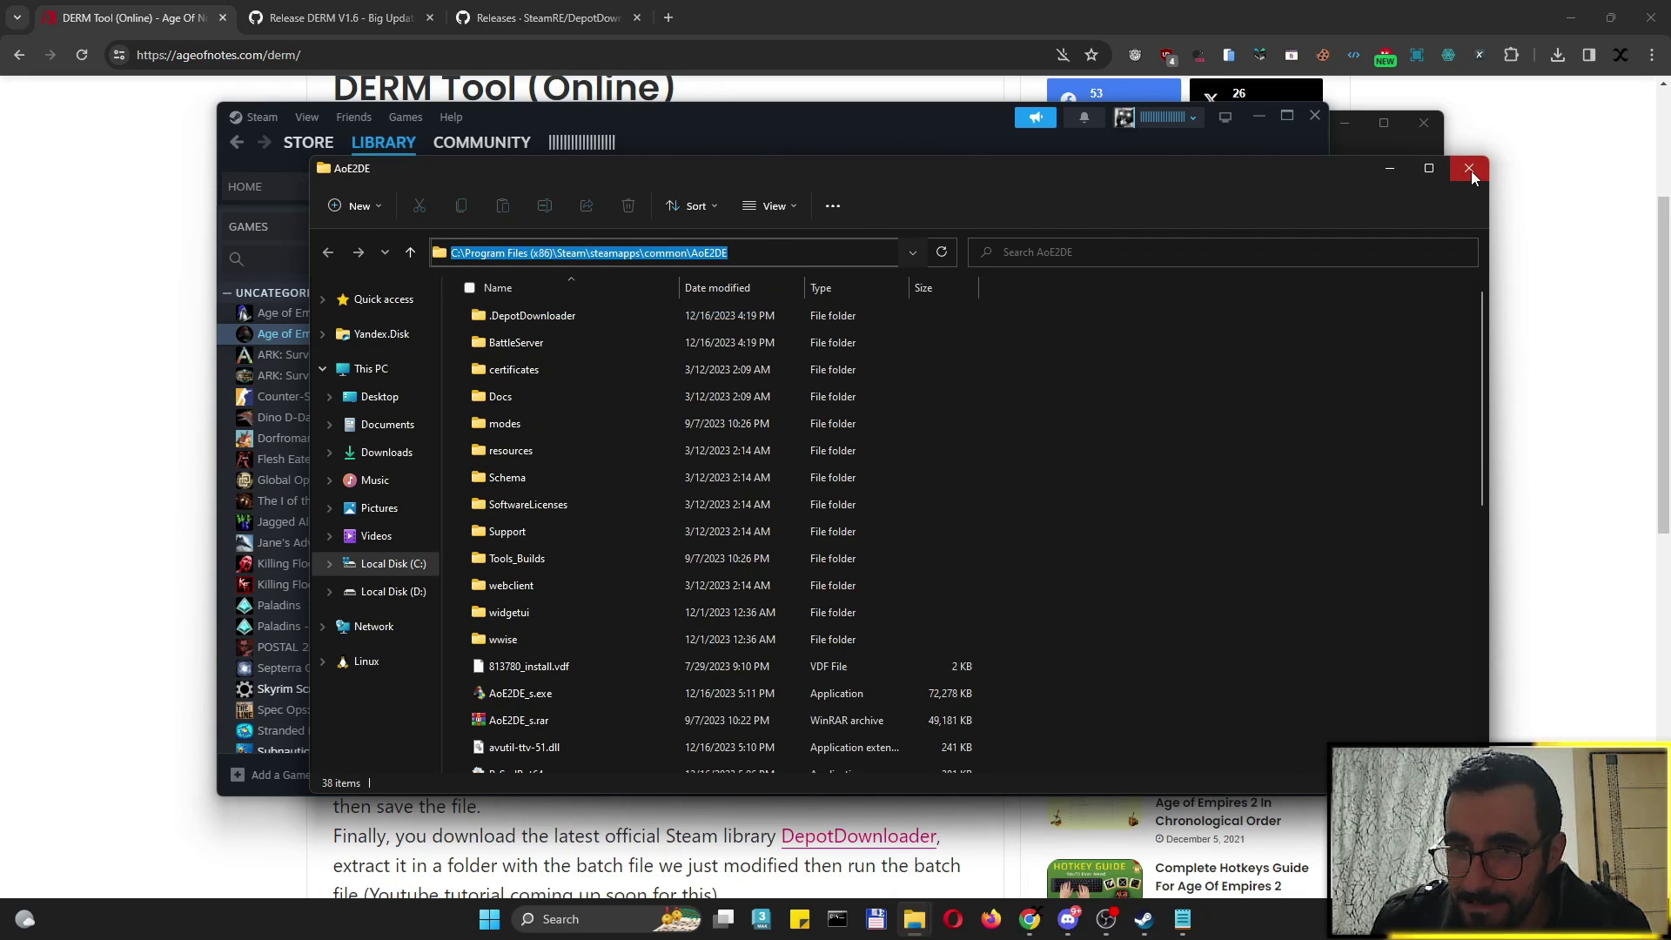
{"action": "left_click", "coordinate": [770, 258]}
{"action": "key", "text": "ctrl+a"}
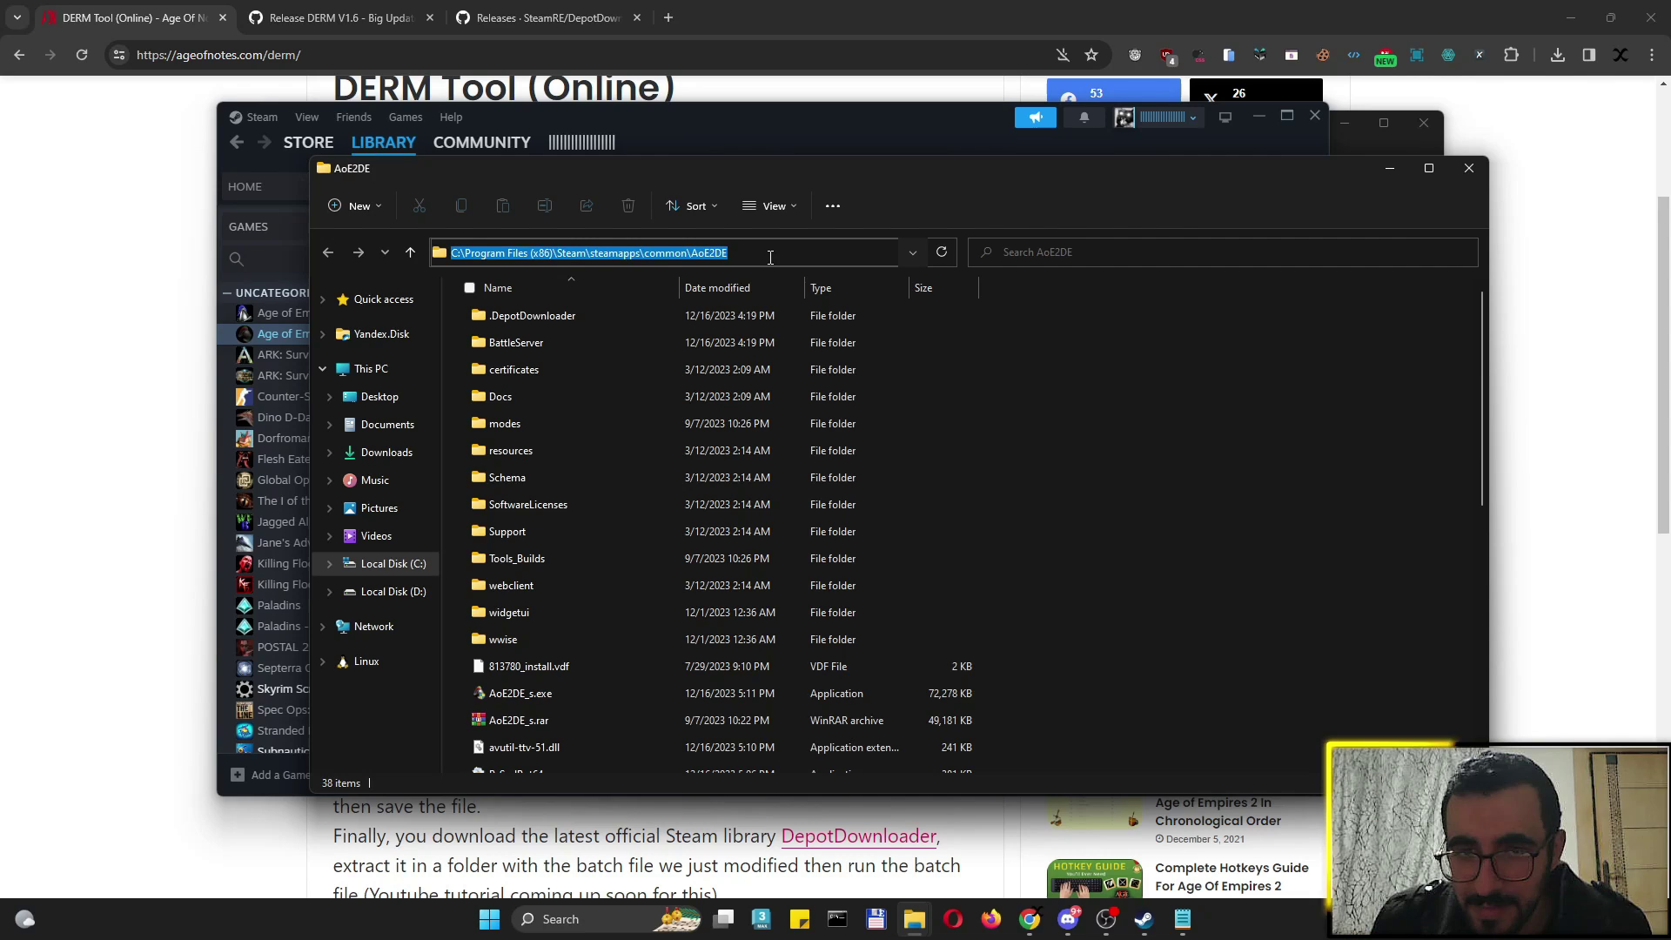
{"action": "left_click", "coordinate": [1468, 168]}
Replace the old game directory in both command lines with the copied AoE2DE path
{"action": "left_click", "coordinate": [1182, 918]}
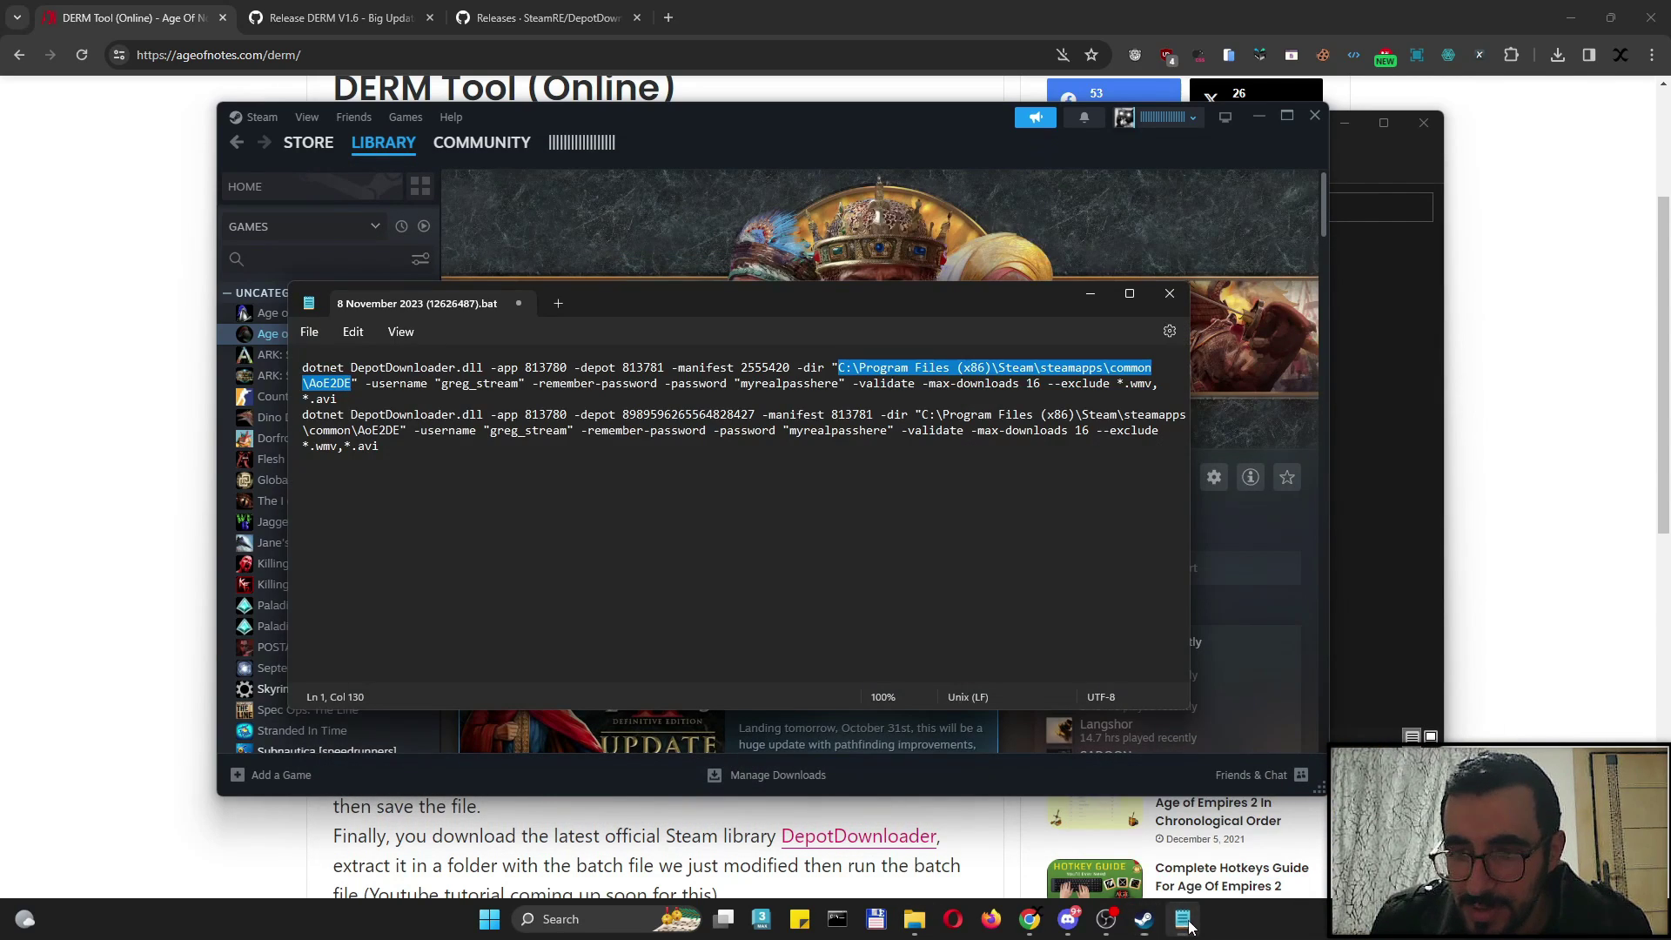
{"action": "left_click_drag", "start_coordinate": [839, 367], "coordinate": [380, 380]}
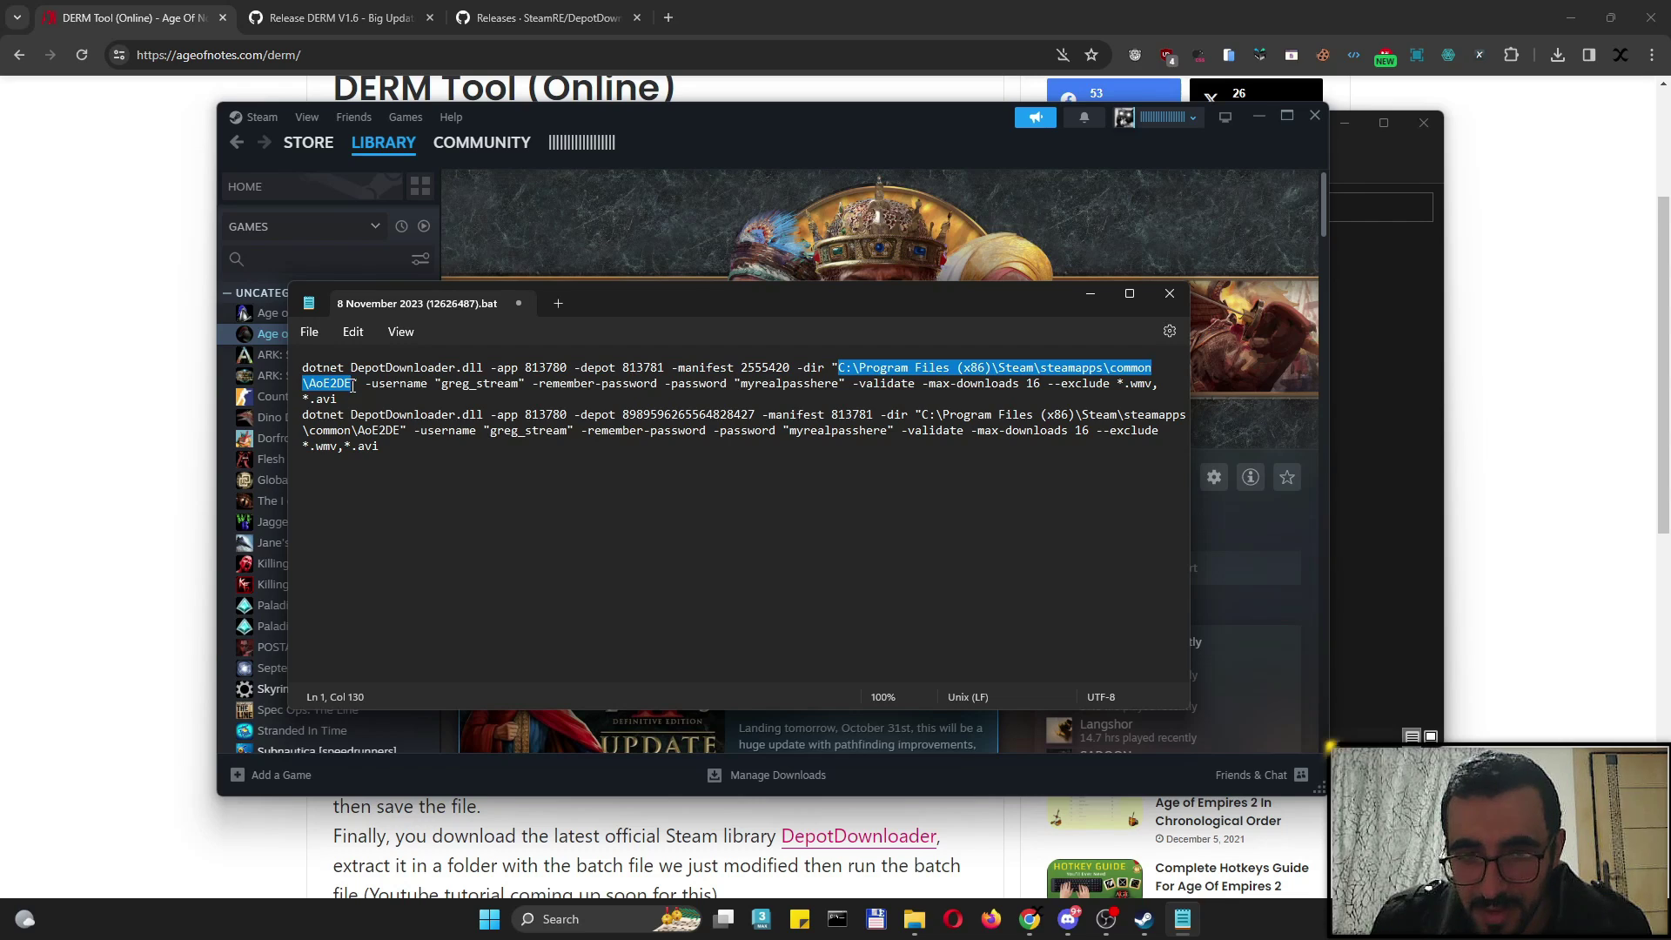
{"action": "key", "text": "ctrl+h"}
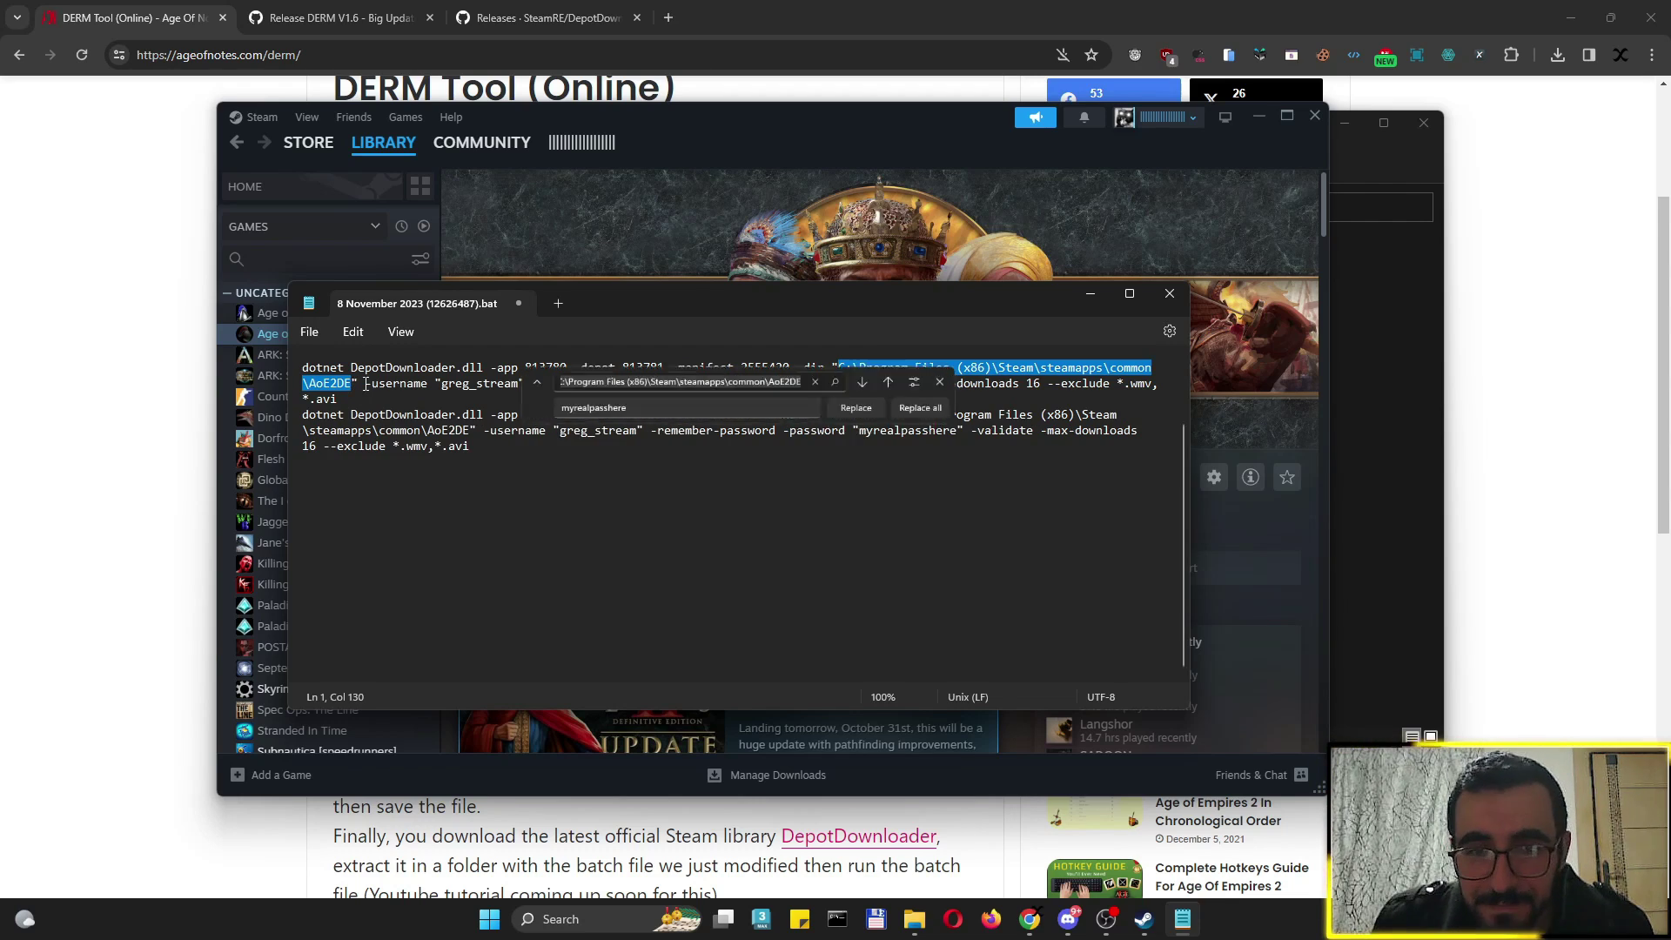
{"action": "left_click", "coordinate": [547, 412]}
{"action": "double_click", "coordinate": [546, 413]}
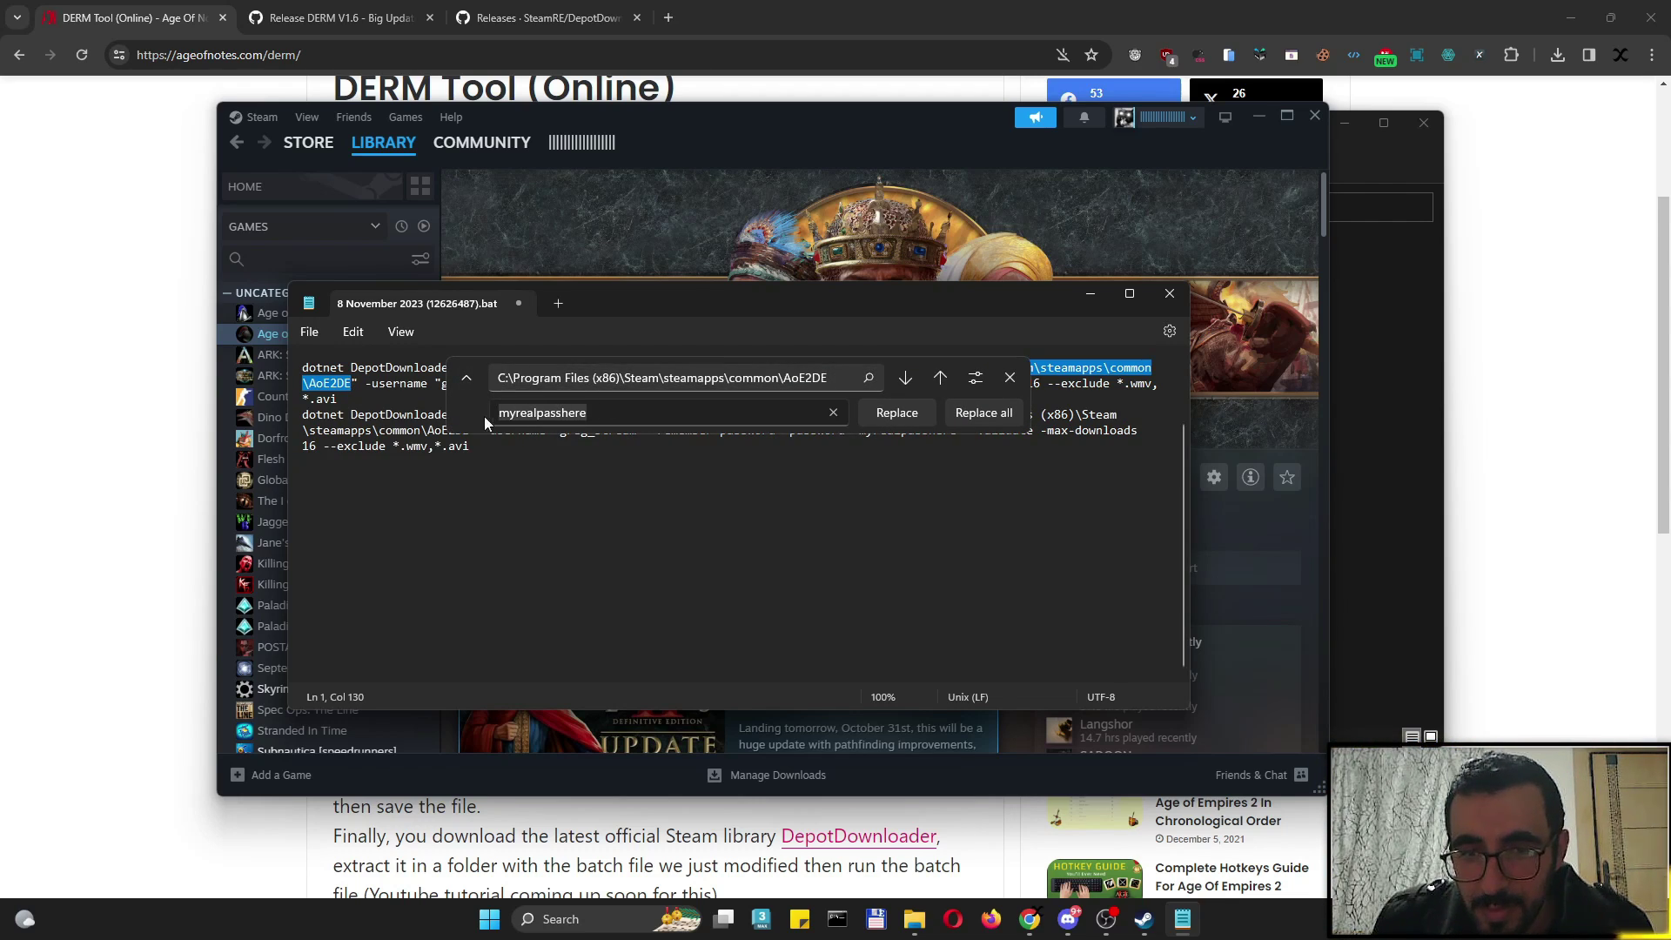
{"action": "key", "text": "ctrl+v"}
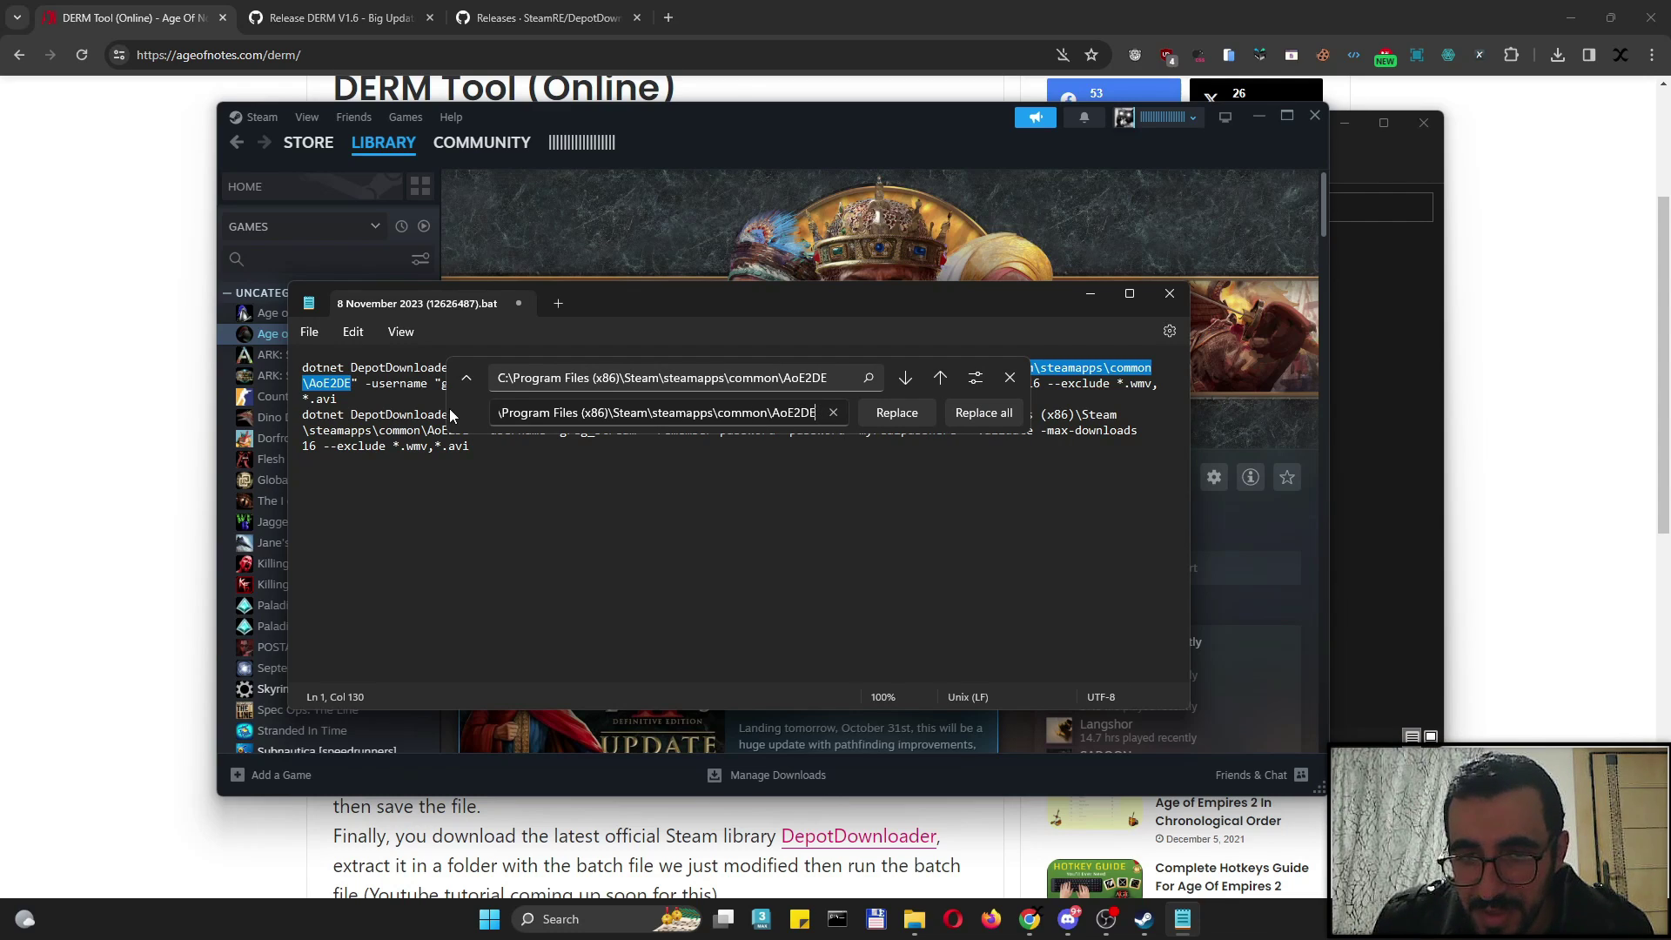
{"action": "left_click", "coordinate": [982, 415]}
{"action": "left_click", "coordinate": [1010, 378]}
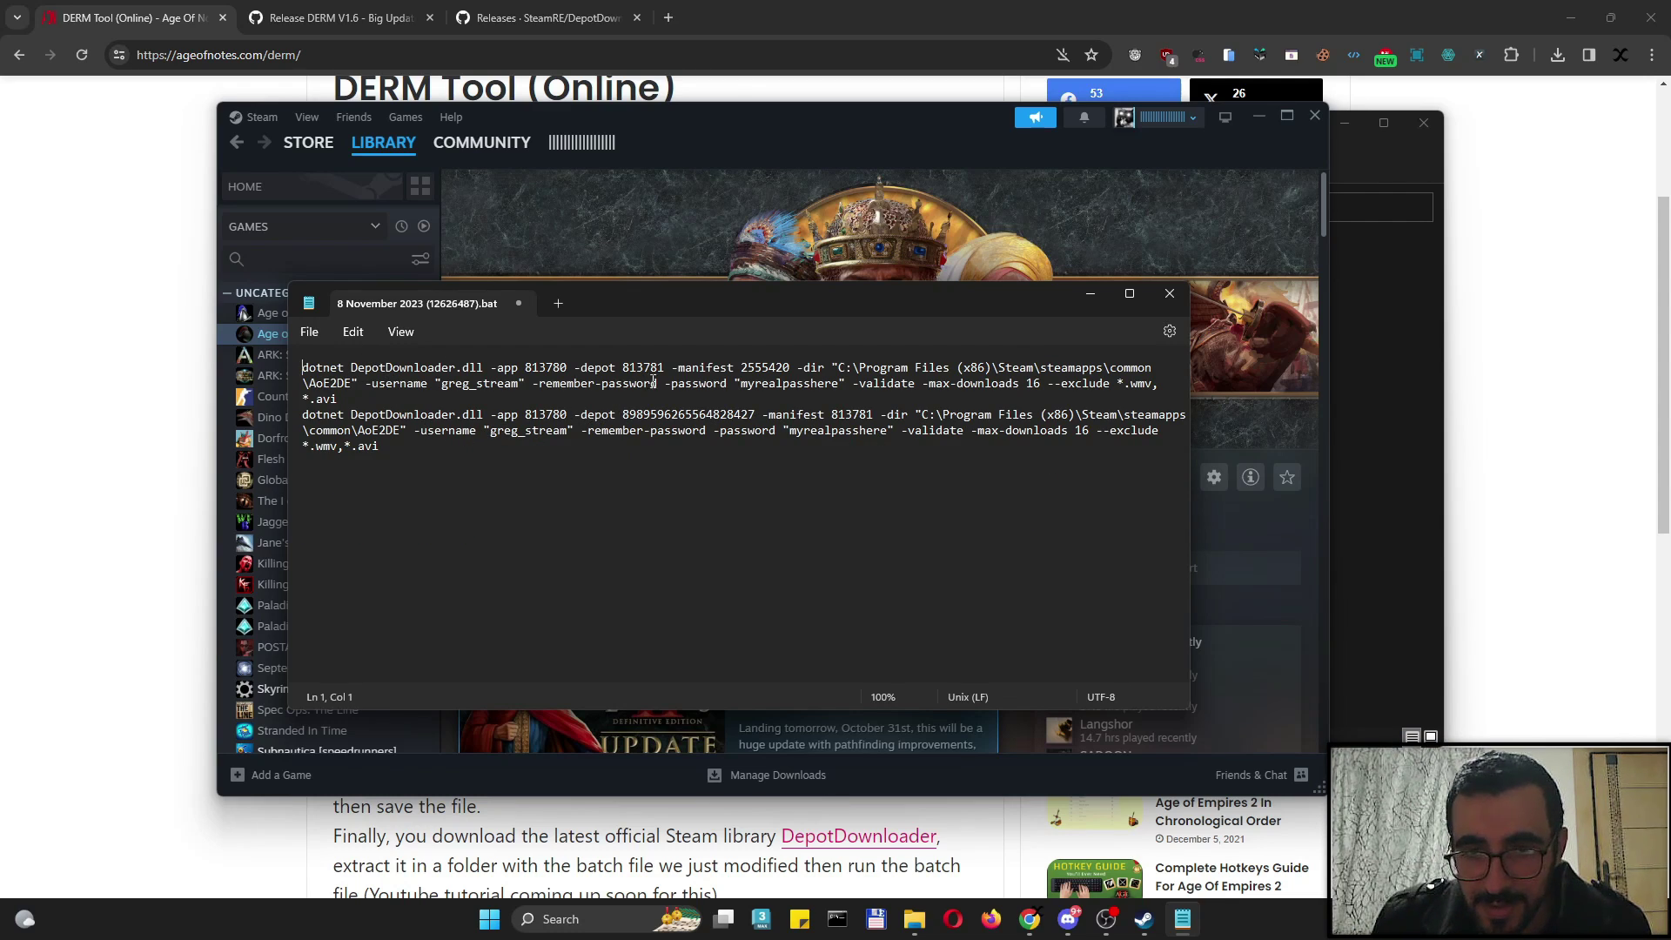
Check the login and password values, then save and close the batch file
{"action": "left_click", "coordinate": [463, 384]}
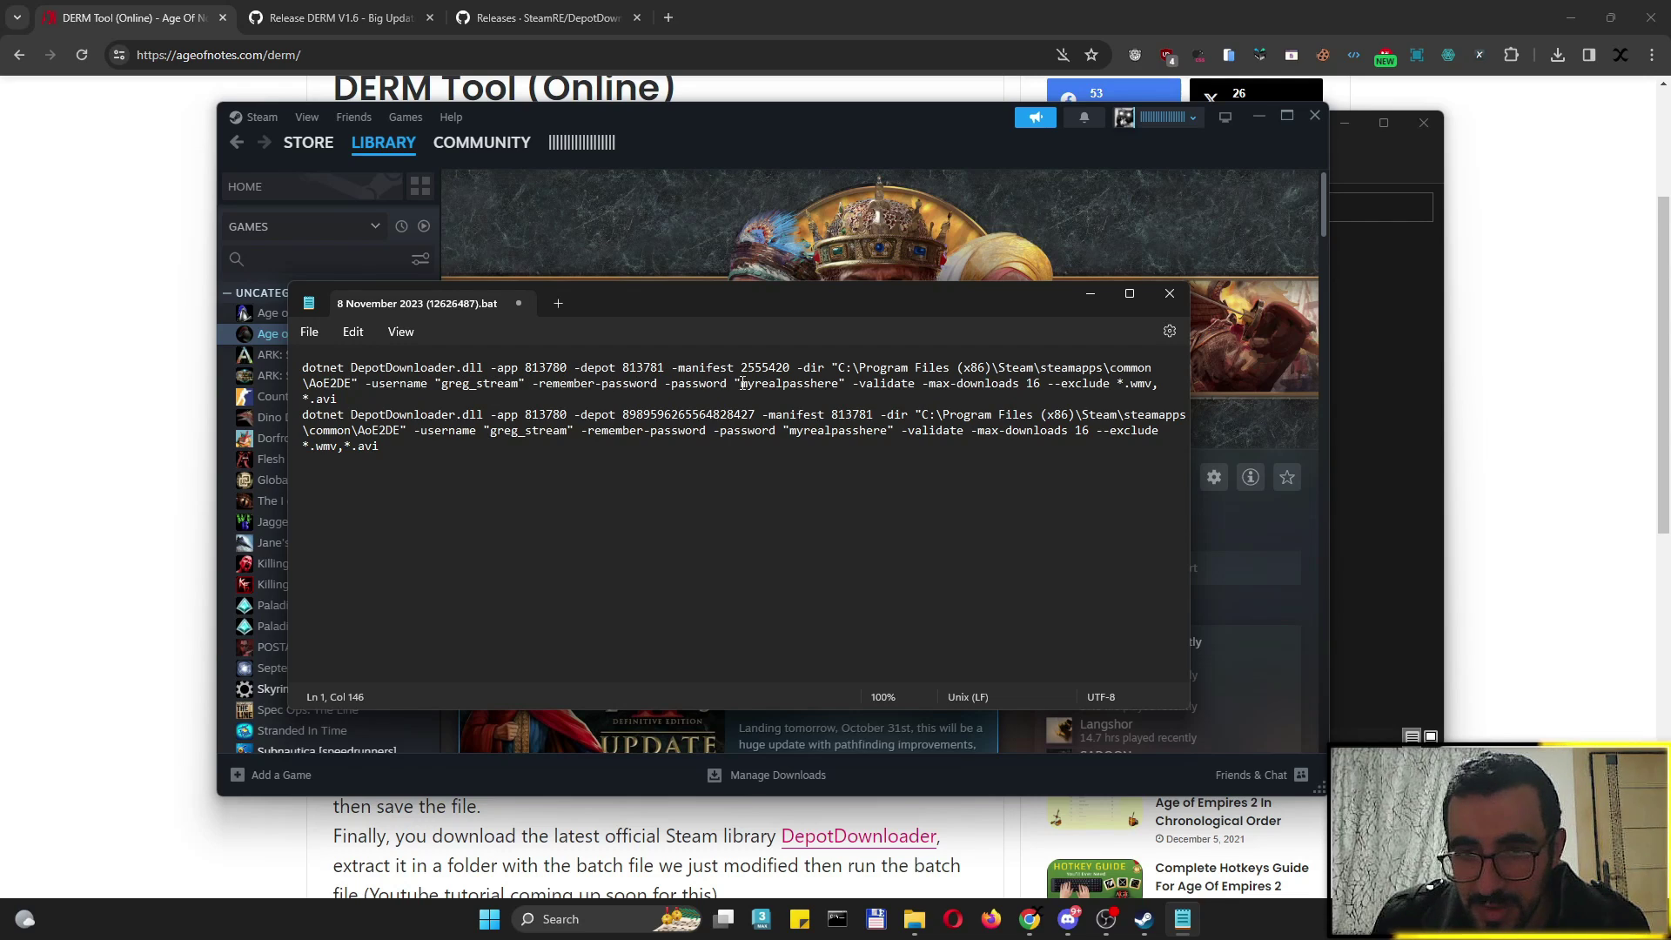
{"action": "left_click", "coordinate": [776, 384]}
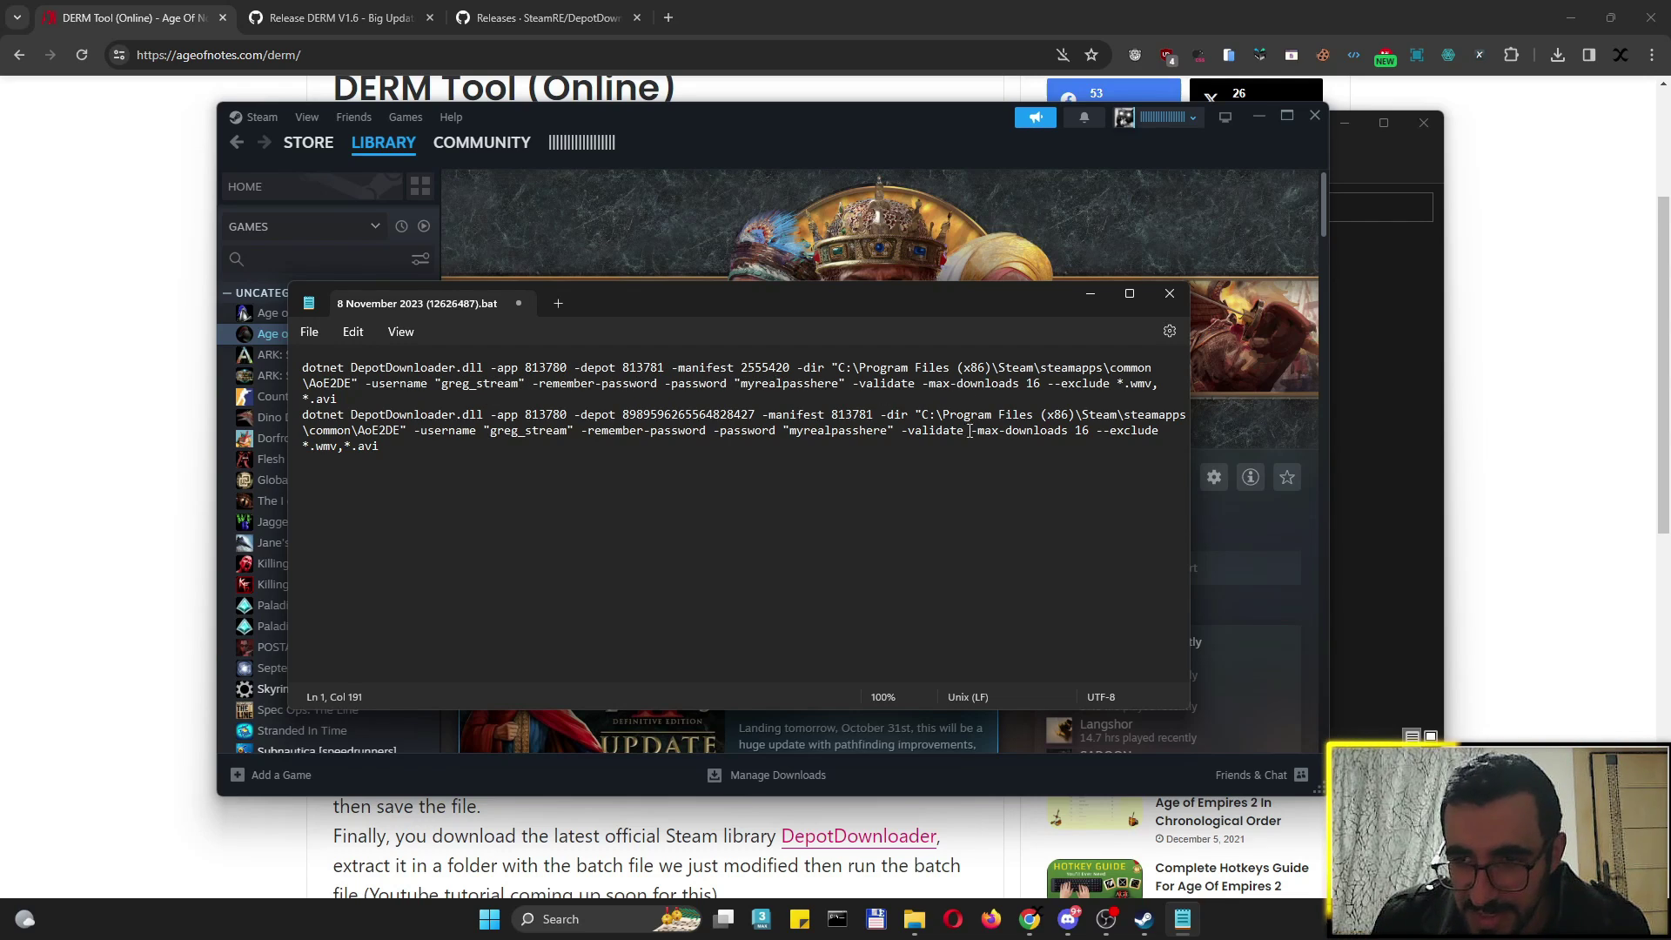
{"action": "left_click", "coordinate": [312, 332]}
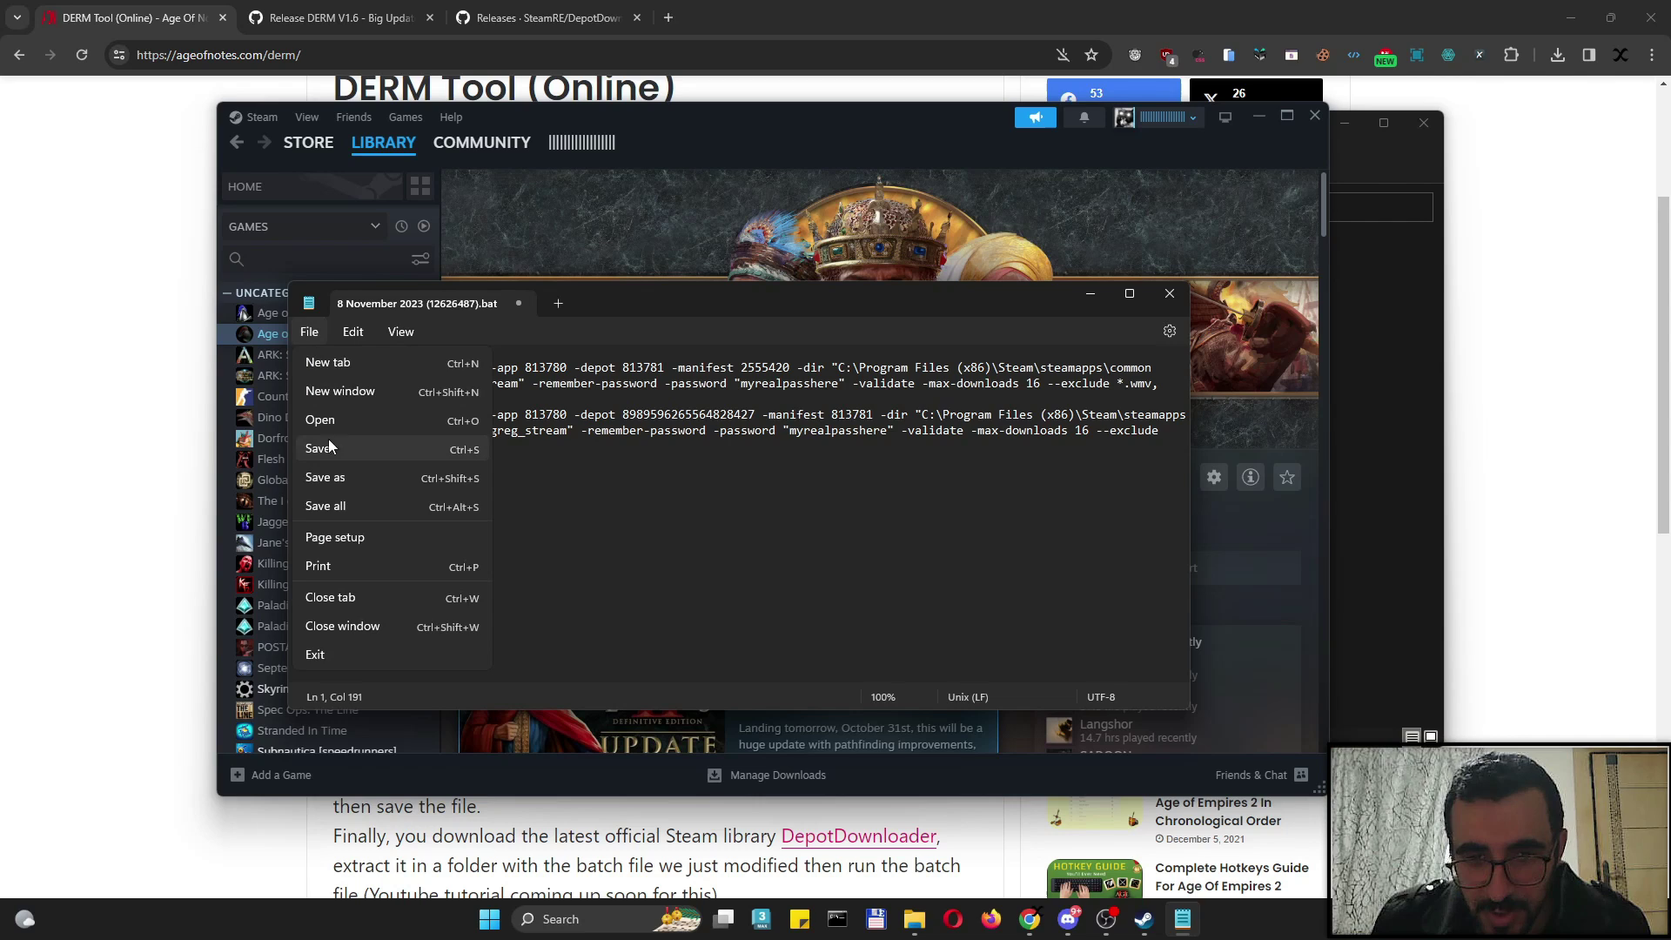
{"action": "left_click", "coordinate": [328, 449]}
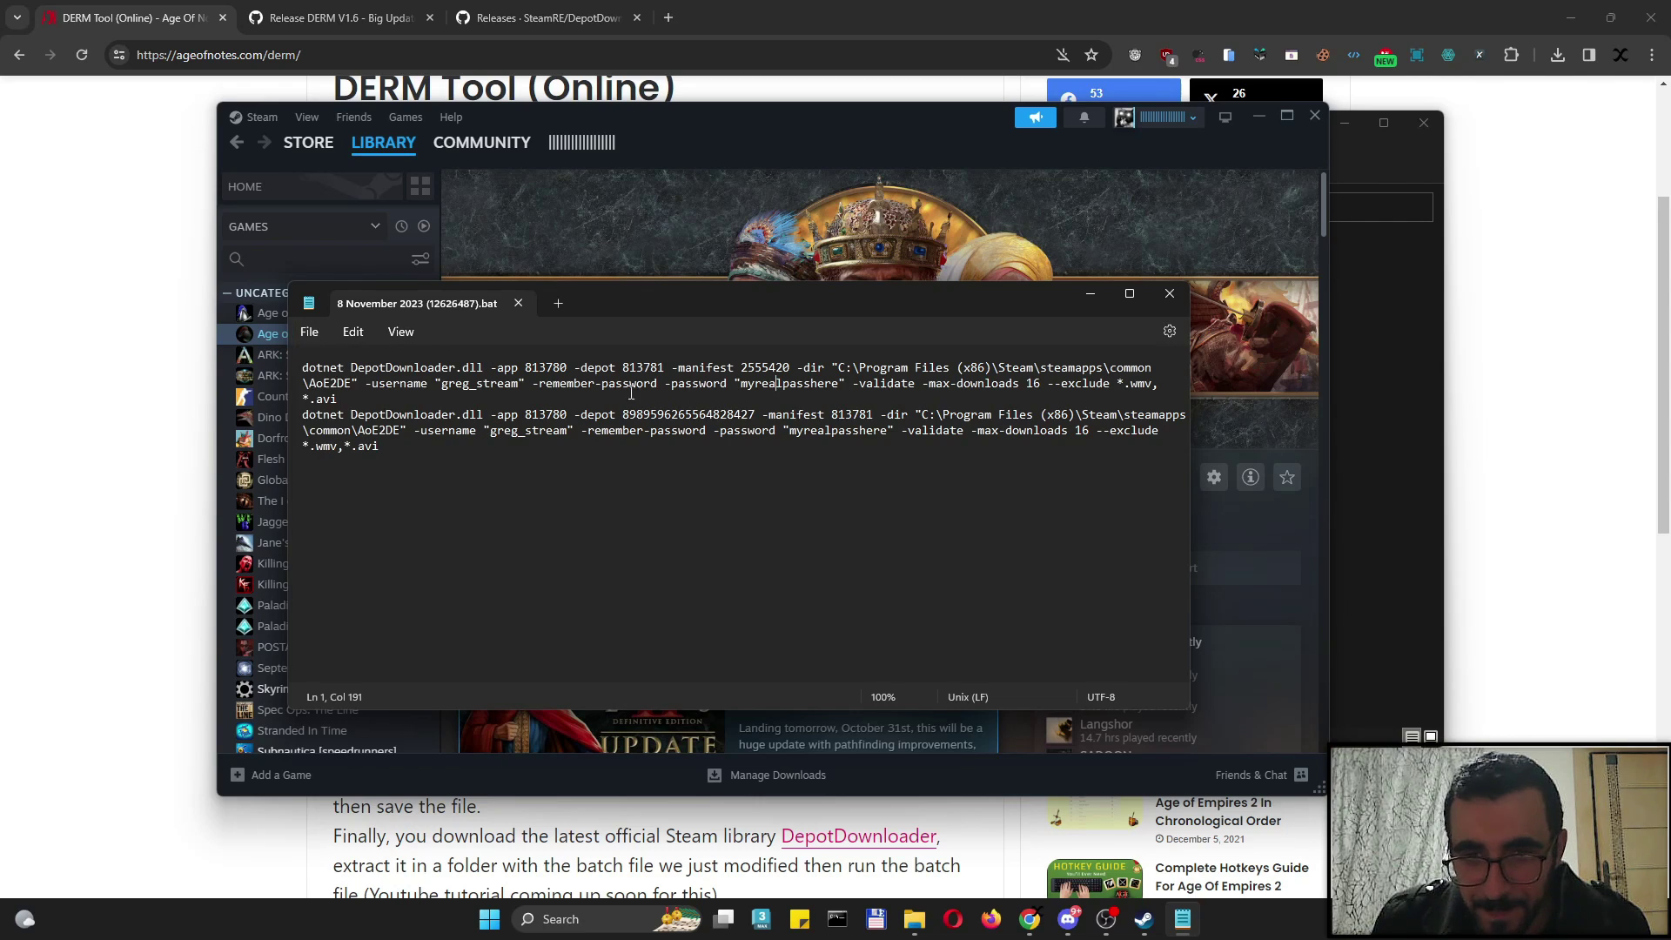
{"action": "left_click", "coordinate": [1171, 296]}
{"action": "left_click", "coordinate": [1375, 333]}
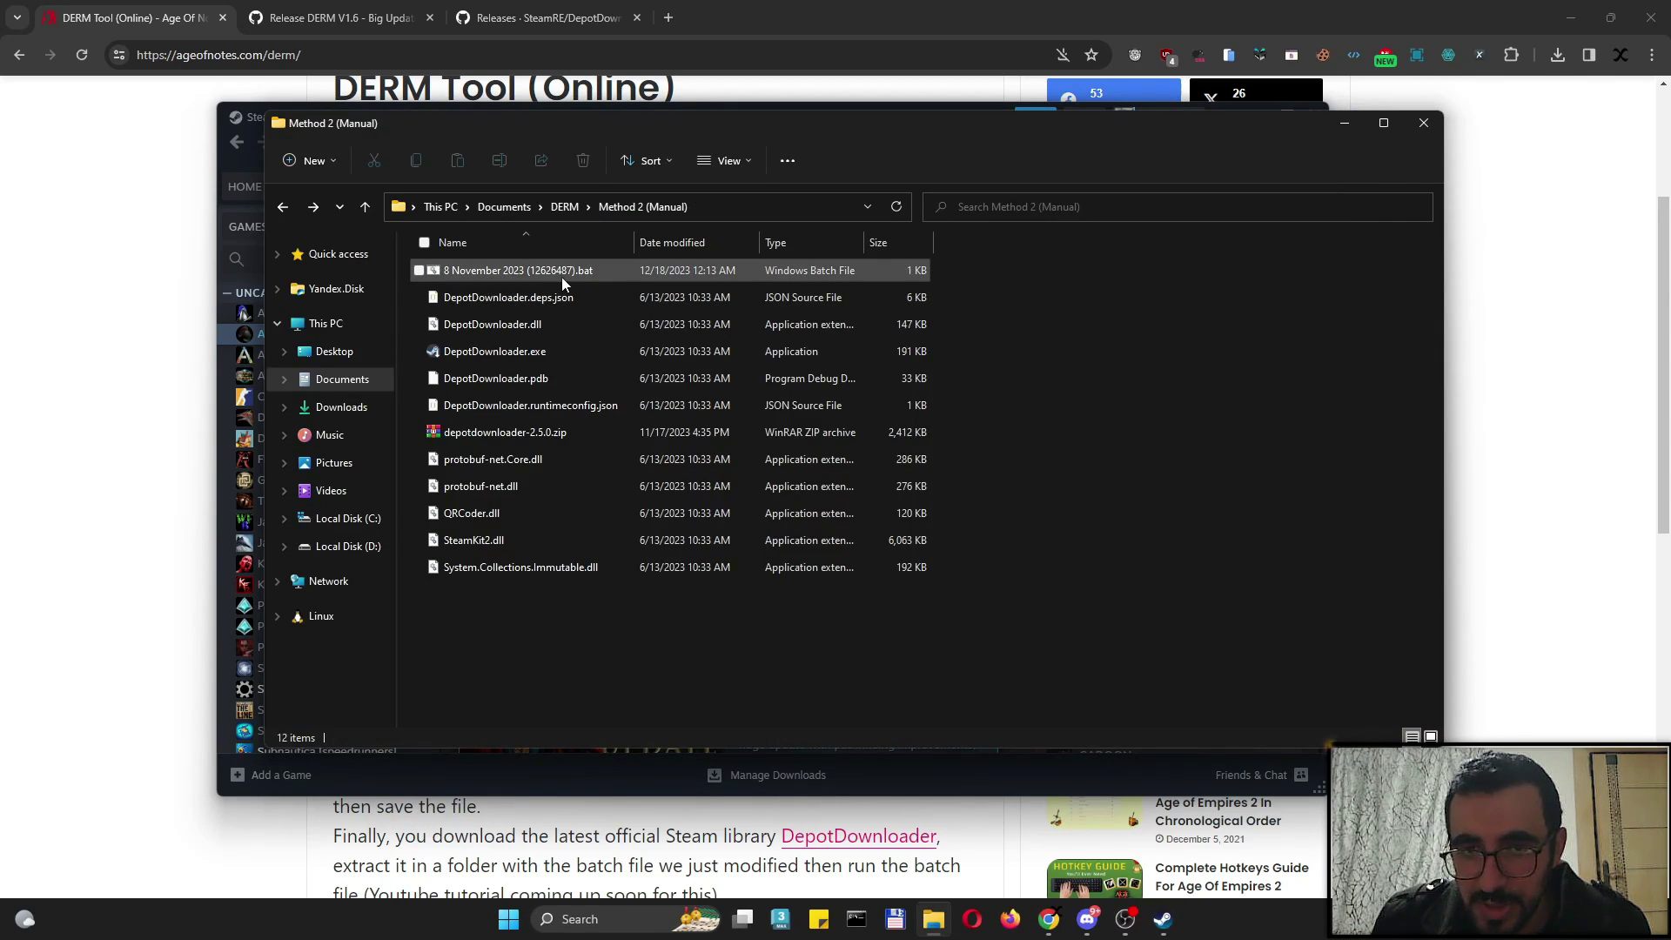